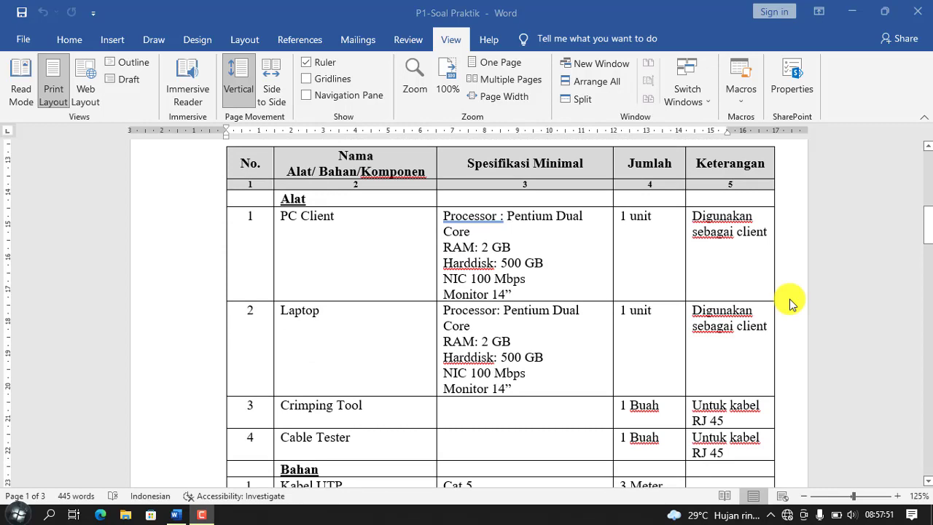
# Step: Scroll through the exam sheet in Word to review the configuration requirements
pyautogui.scroll(-2, 793, 305)
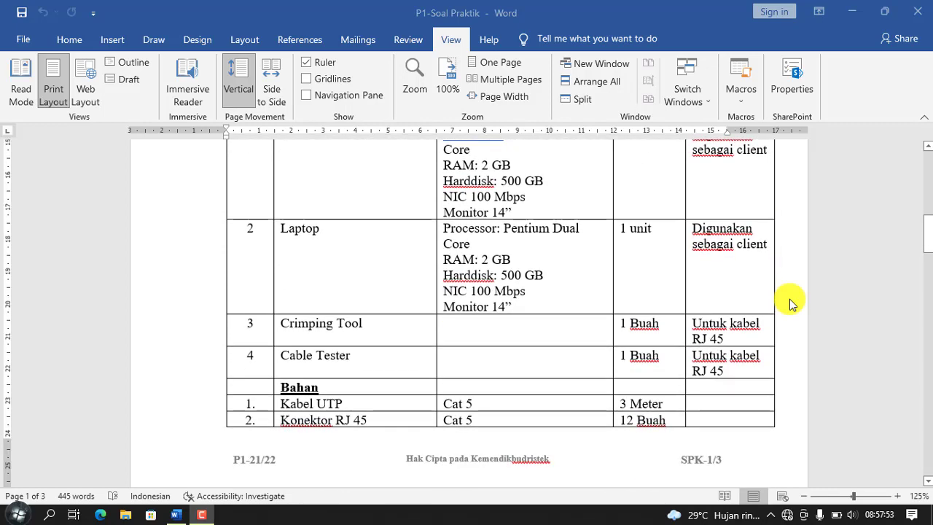
pyautogui.scroll(-2, 793, 305)
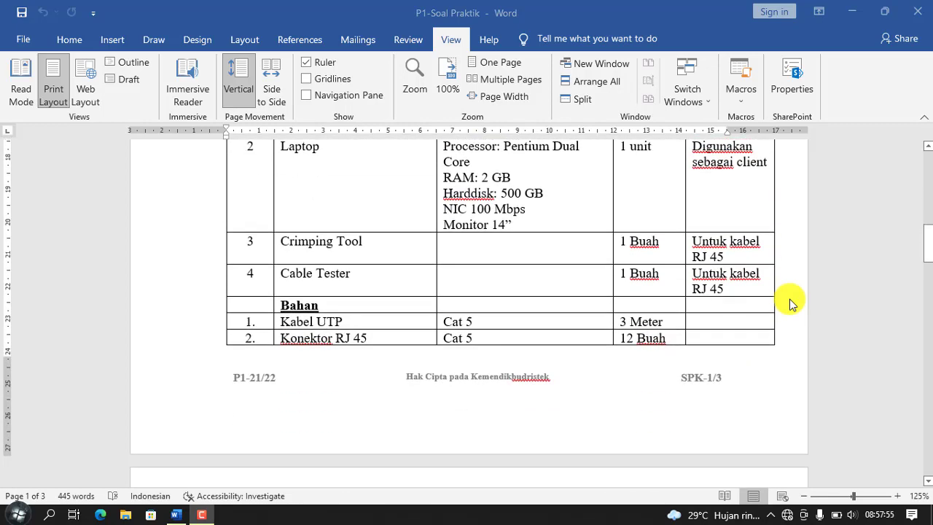
pyautogui.scroll(-1, 793, 305)
pyautogui.scroll(-1, 793, 305)
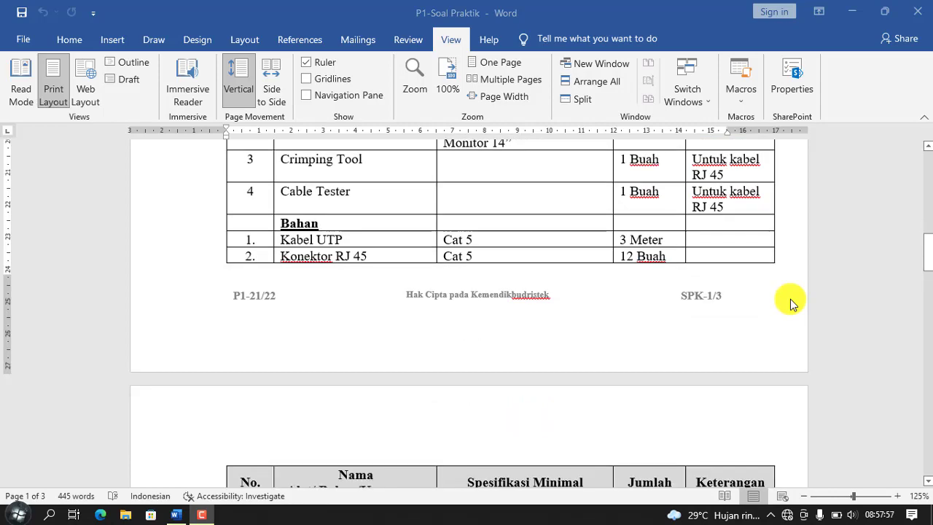
pyautogui.scroll(-1, 792, 305)
pyautogui.scroll(-1, 792, 304)
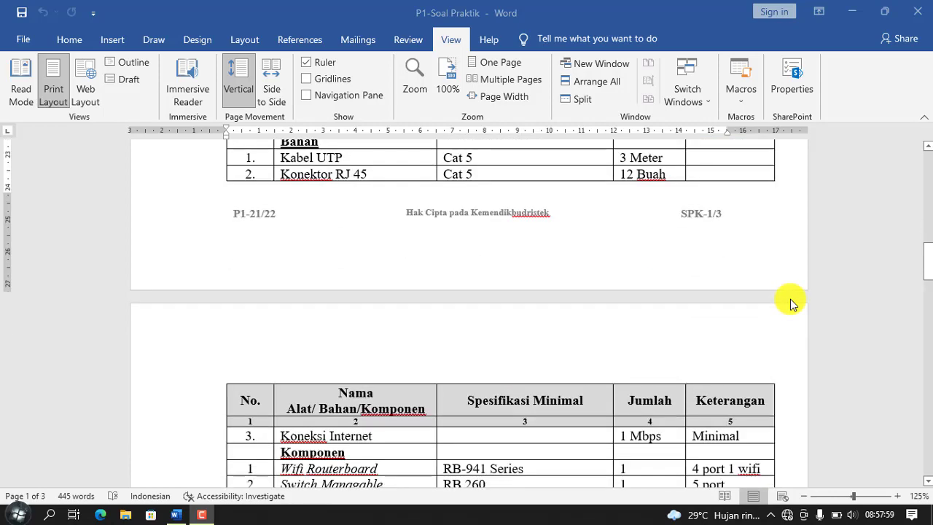
pyautogui.scroll(-1, 792, 305)
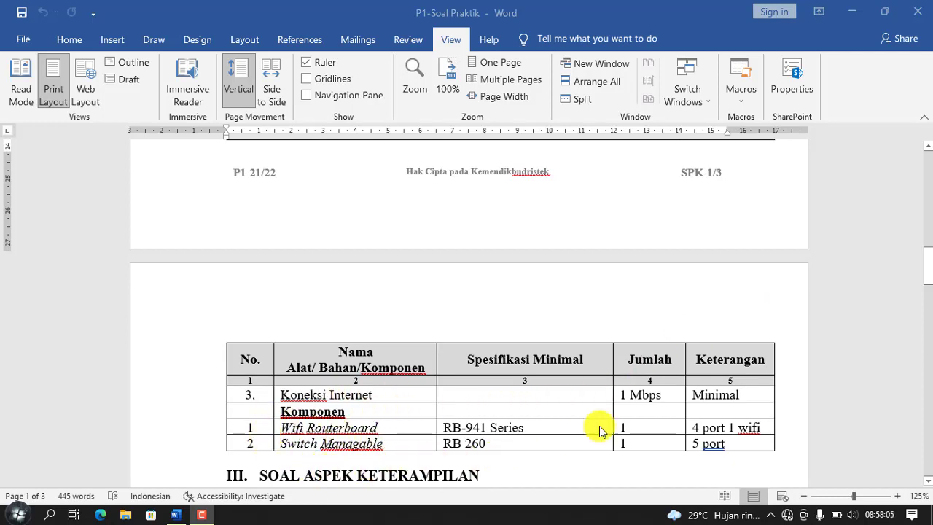
pyautogui.scroll(-1, 775, 293)
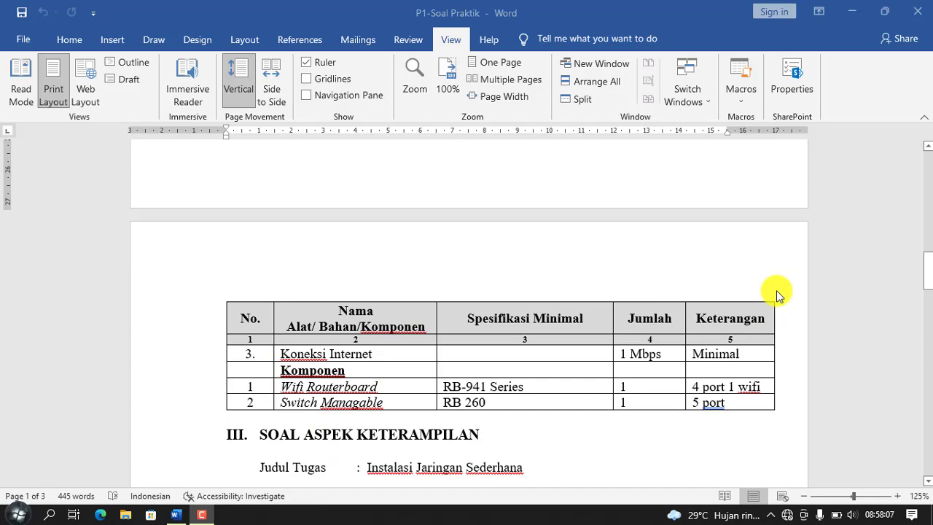
pyautogui.scroll(-2, 777, 294)
pyautogui.scroll(-2, 778, 358)
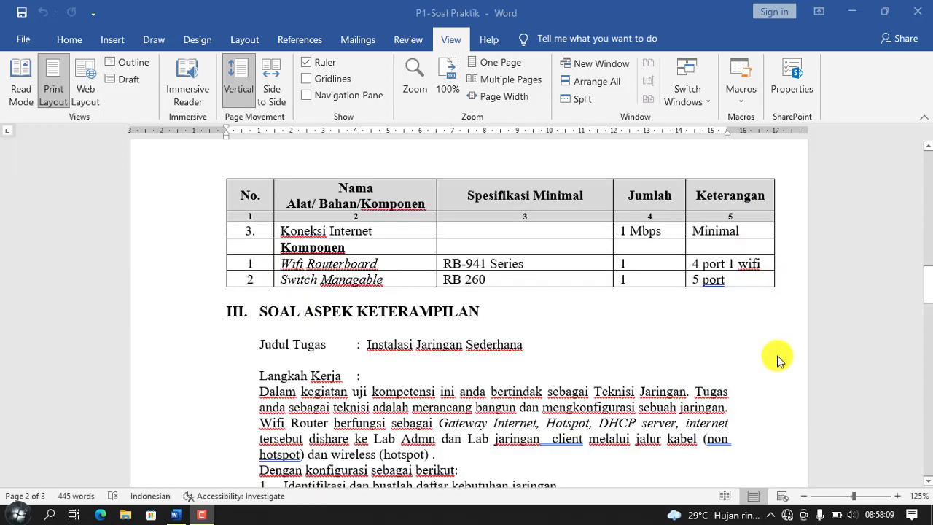
pyautogui.scroll(-3, 778, 359)
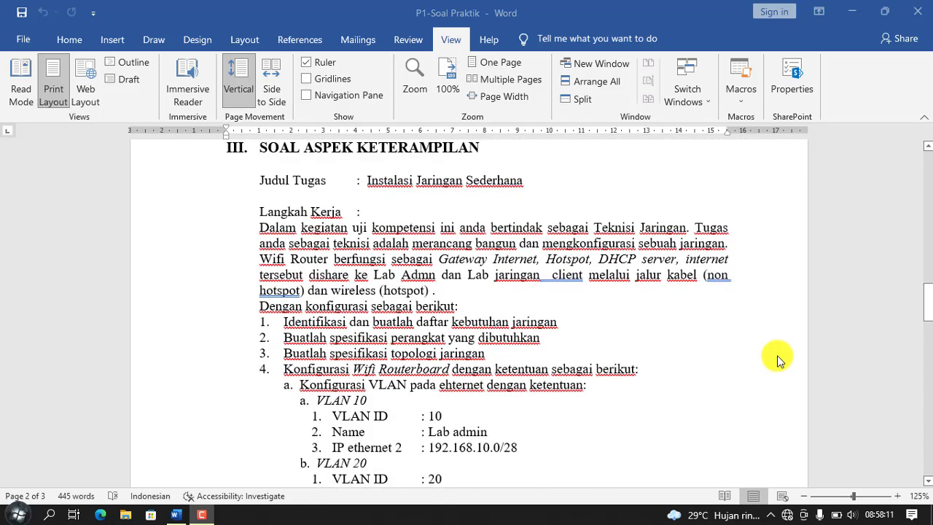
pyautogui.scroll(-1, 779, 359)
pyautogui.scroll(-1, 779, 359)
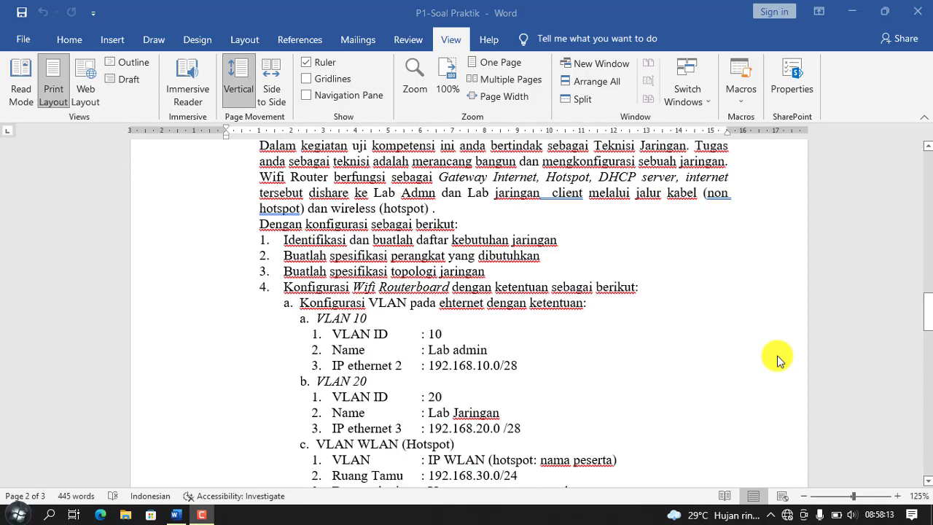
pyautogui.scroll(-1, 778, 359)
pyautogui.scroll(-1, 779, 358)
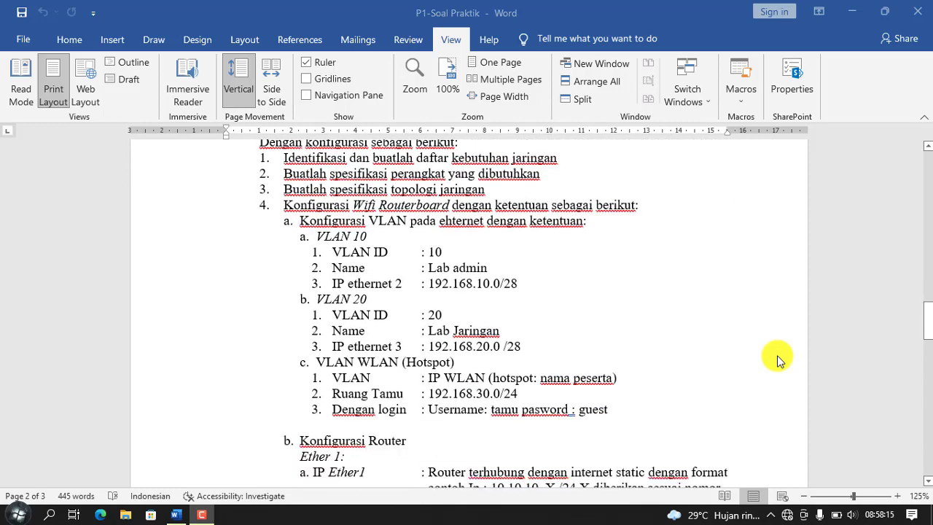
pyautogui.scroll(-3, 779, 359)
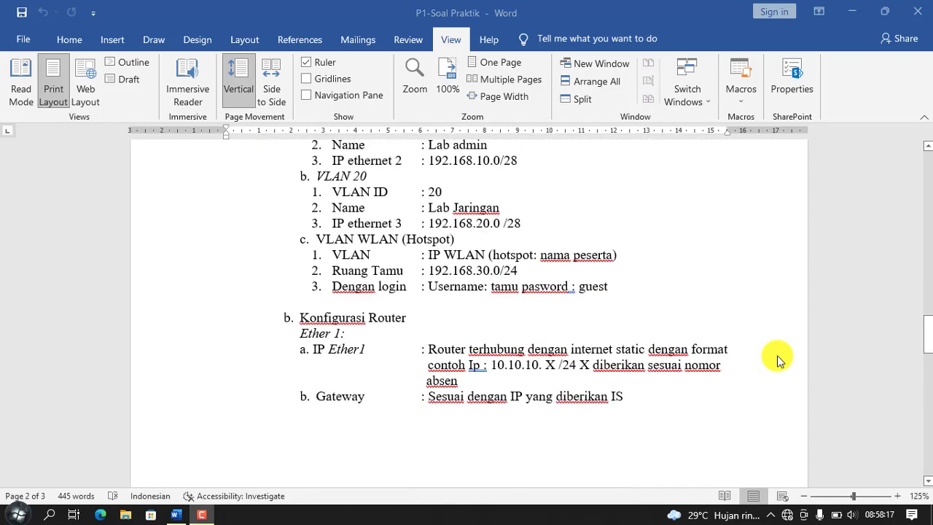
pyautogui.scroll(-3, 779, 359)
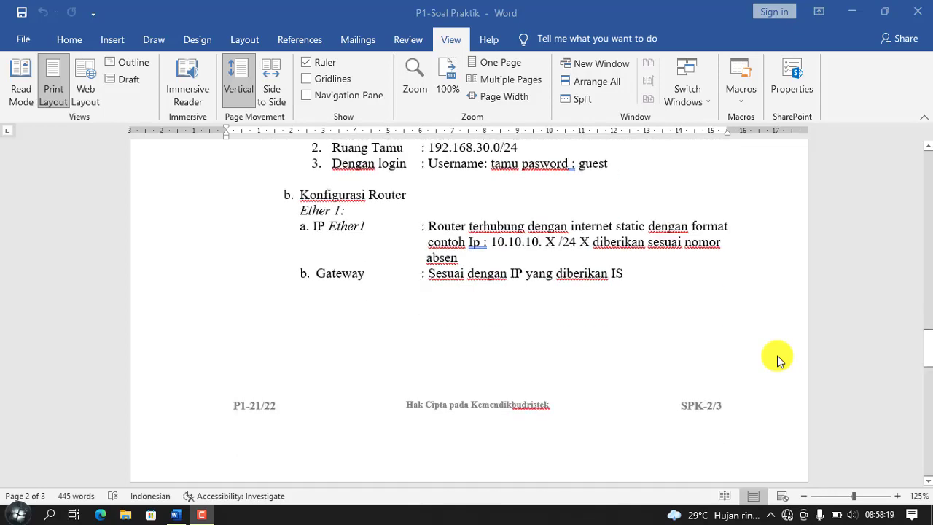
pyautogui.scroll(-9, 779, 359)
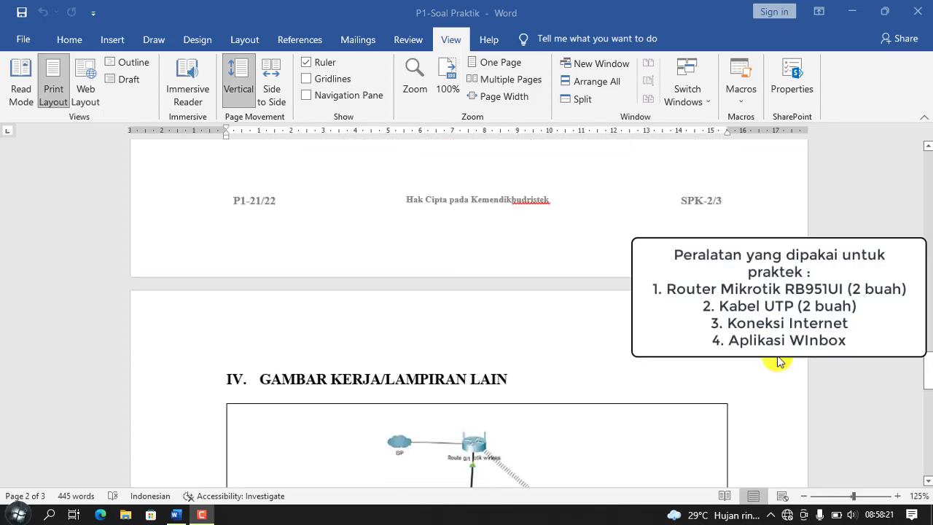
pyautogui.scroll(-2, 778, 360)
pyautogui.scroll(1, 778, 360)
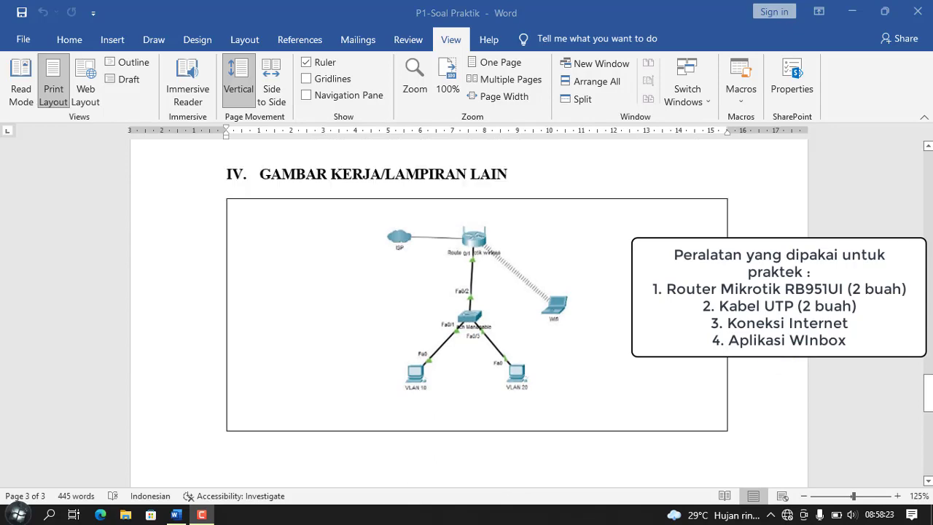
pyautogui.scroll(10, 469, 306)
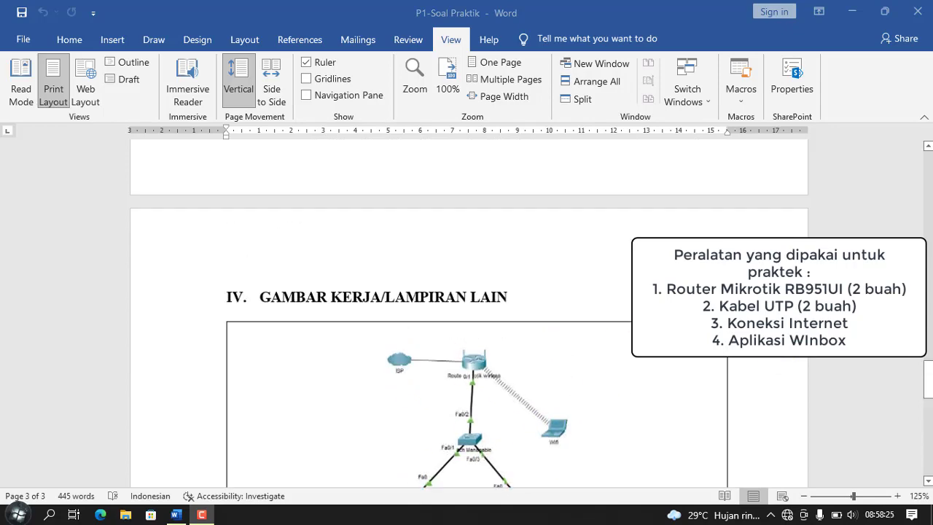
pyautogui.scroll(5, 468, 314)
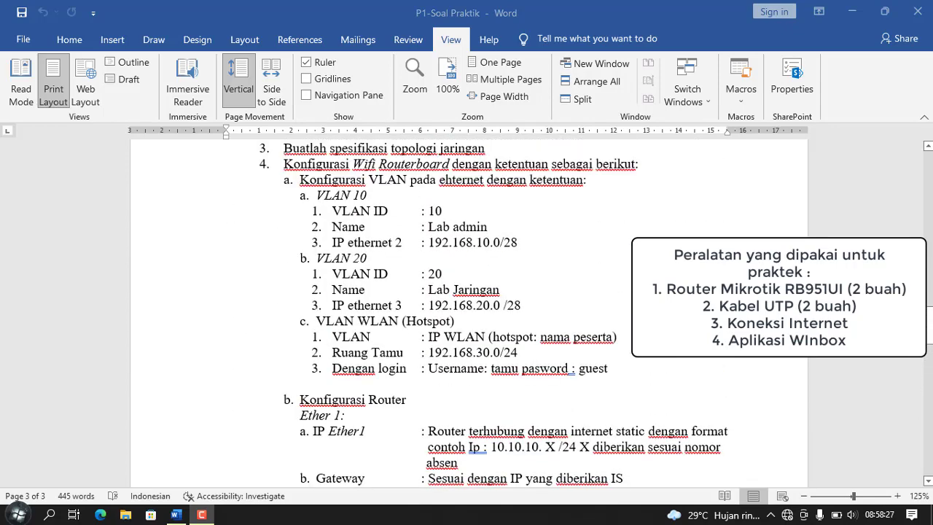
pyautogui.scroll(1, 469, 313)
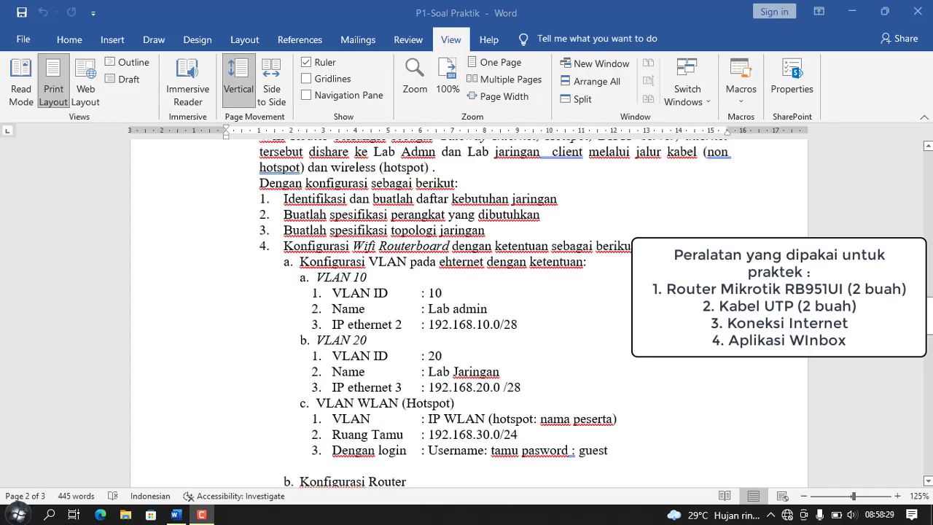
pyautogui.scroll(1, 469, 314)
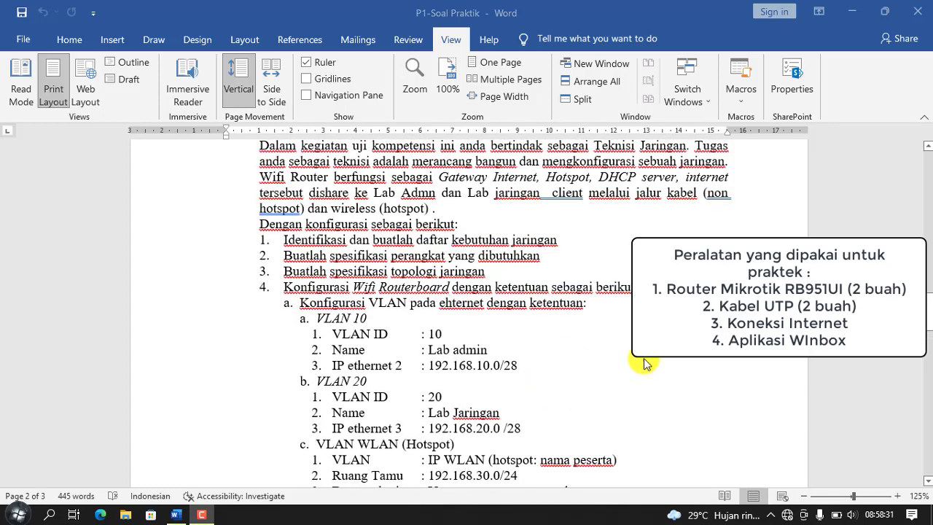
pyautogui.scroll(-1, 560, 352)
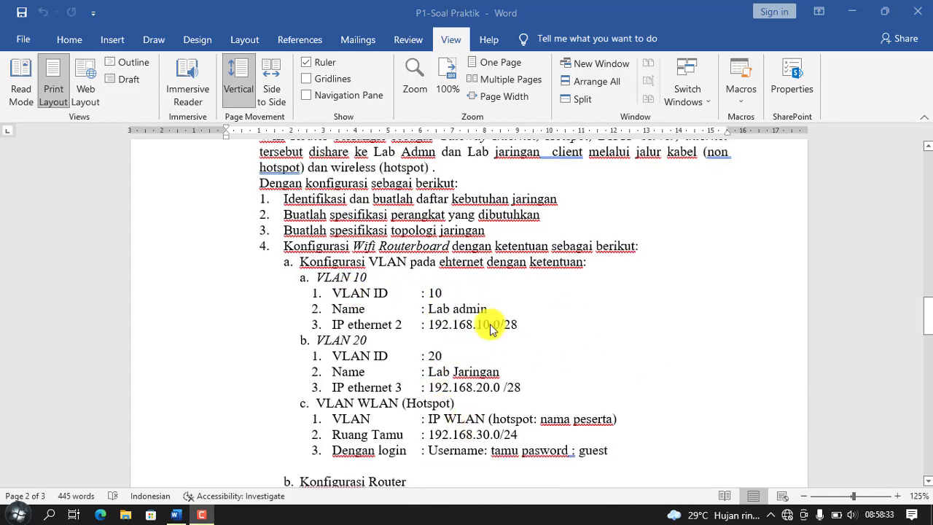
# Step: Launch WinBox and connect to the MikroTik router found in Neighbors by its MAC address
pyautogui.click(850, 15)
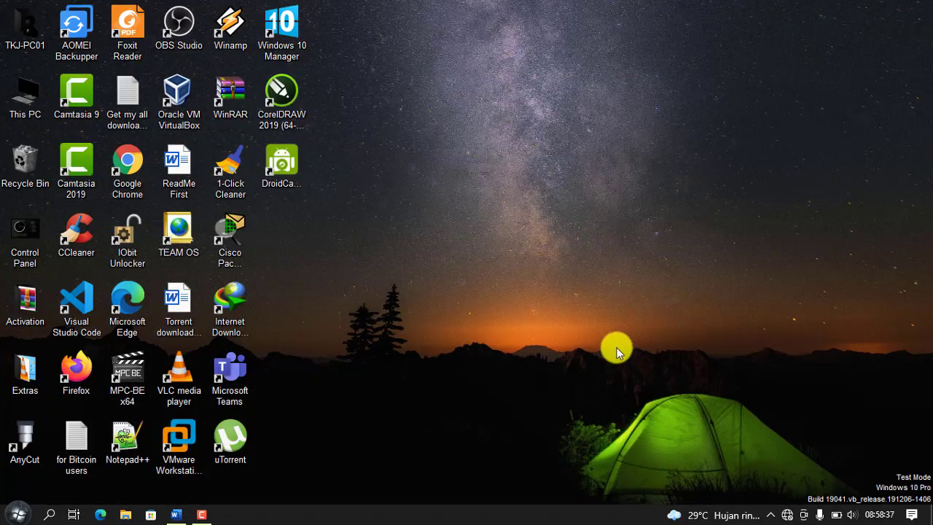
pyautogui.click(21, 515)
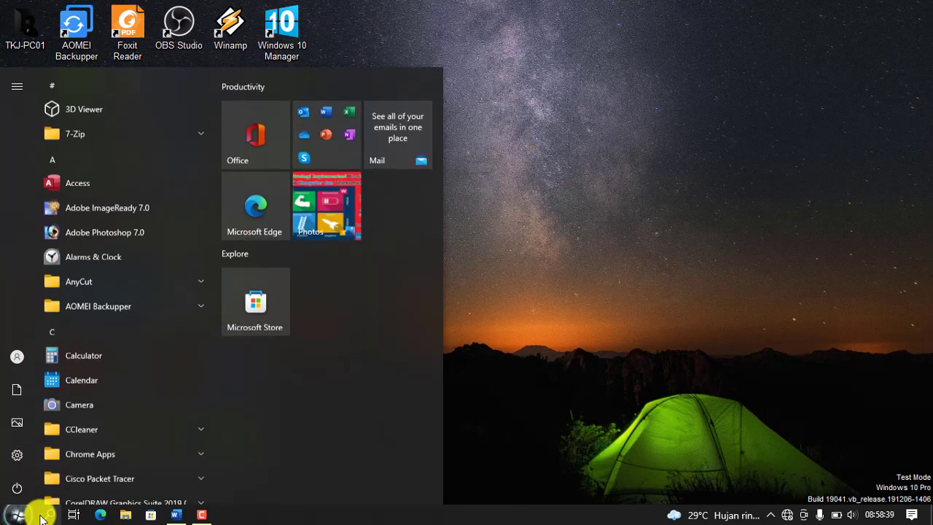
pyautogui.write('wo')
pyautogui.write('inb')
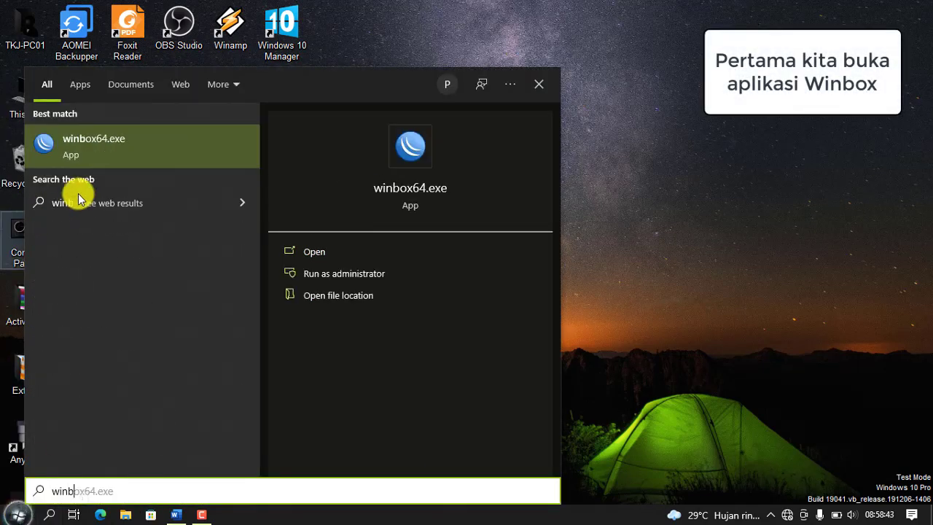
pyautogui.click(124, 145)
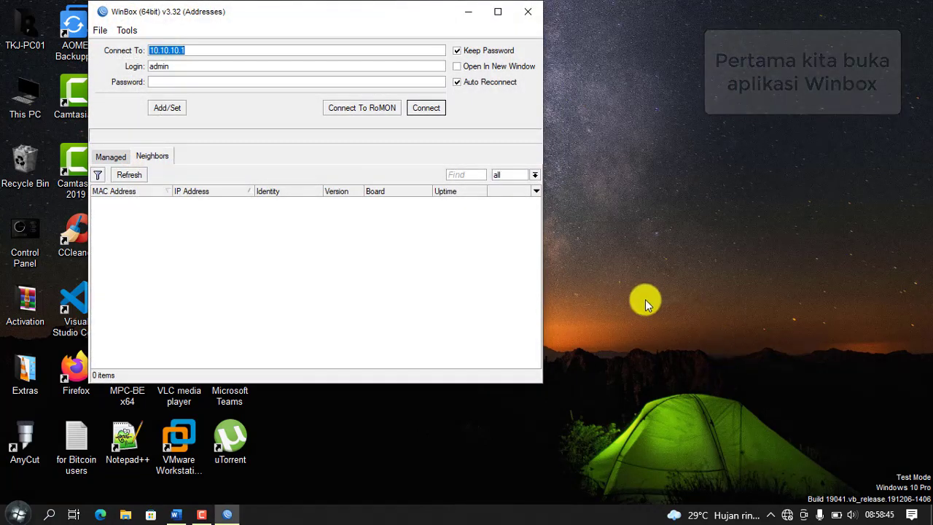
pyautogui.click(140, 177)
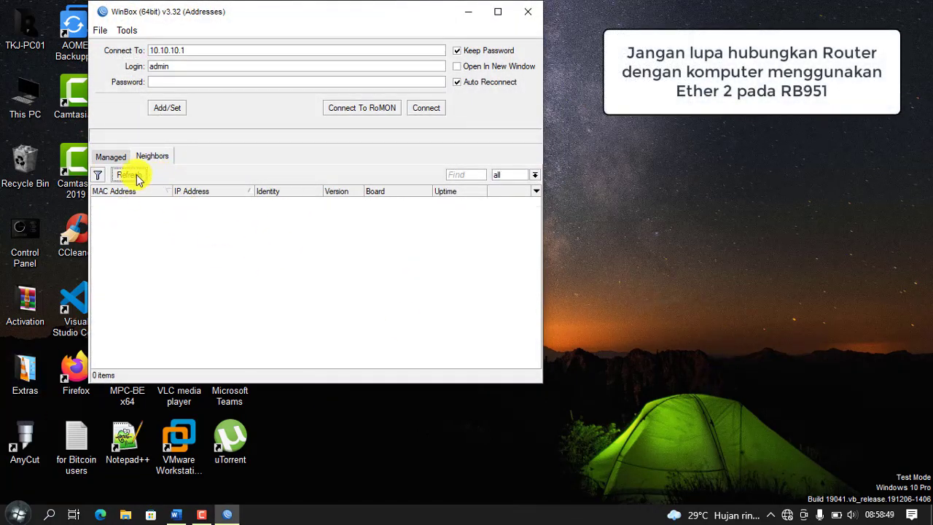
pyautogui.click(201, 201)
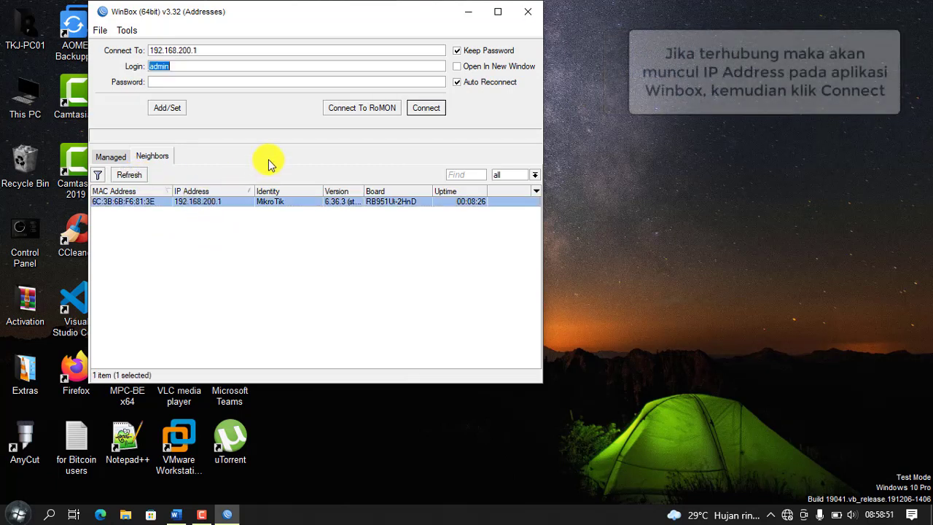
pyautogui.click(125, 204)
pyautogui.click(429, 110)
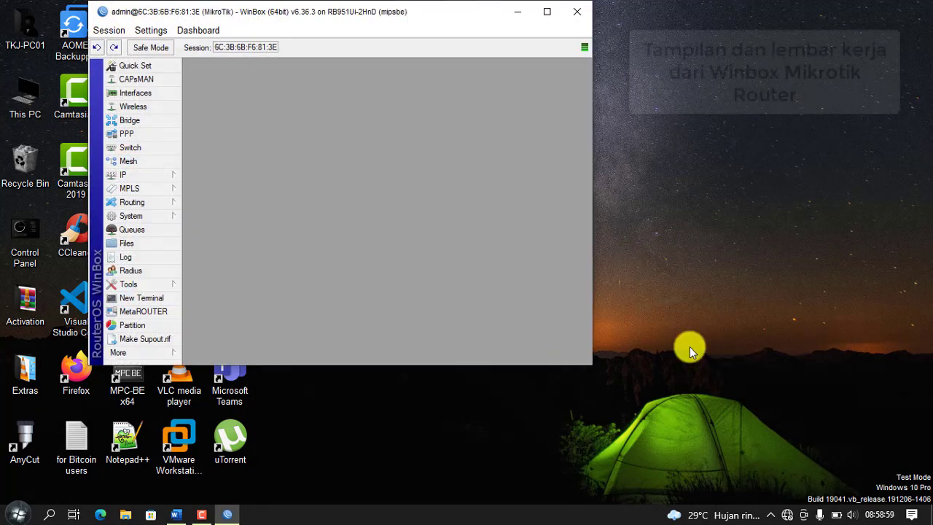
# Step: Reset the RB951 with No Default Configuration and Do Not Backup, then reconnect via Neighbors
pyautogui.click(548, 13)
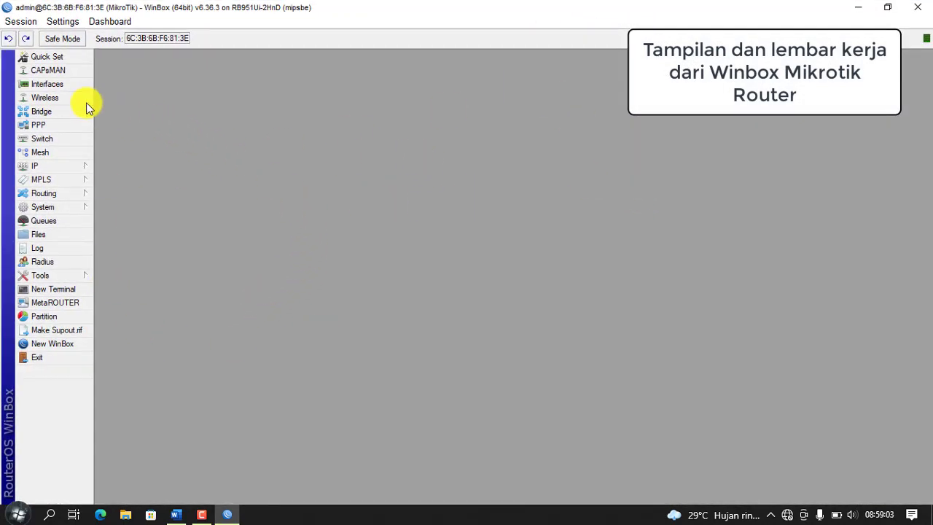
pyautogui.click(61, 207)
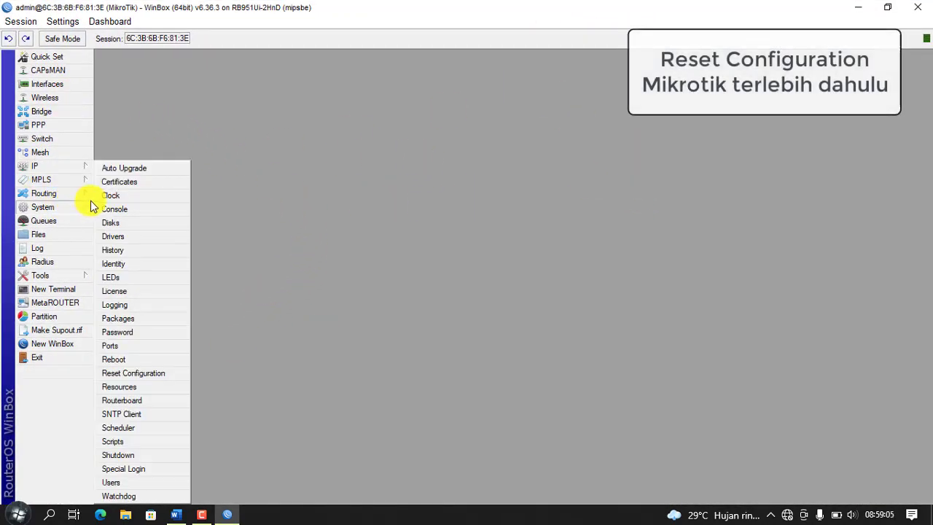
pyautogui.click(141, 372)
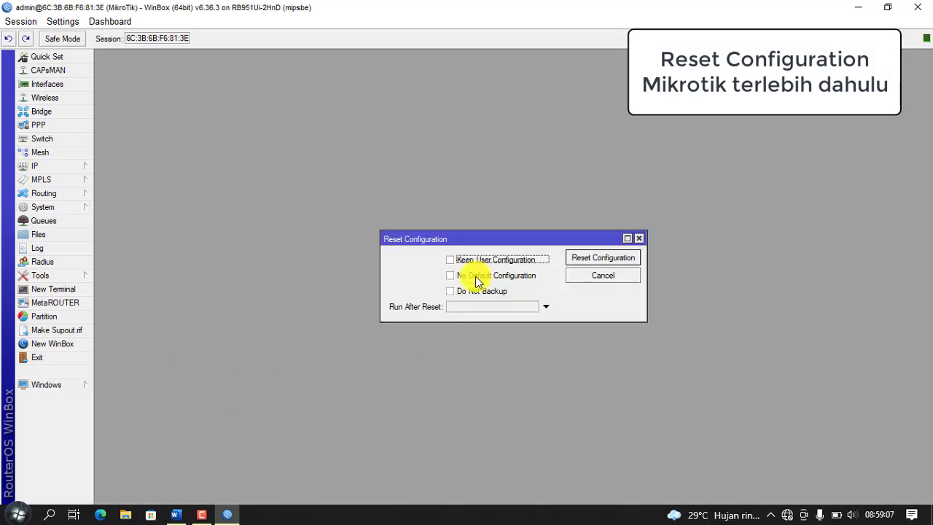
pyautogui.click(450, 291)
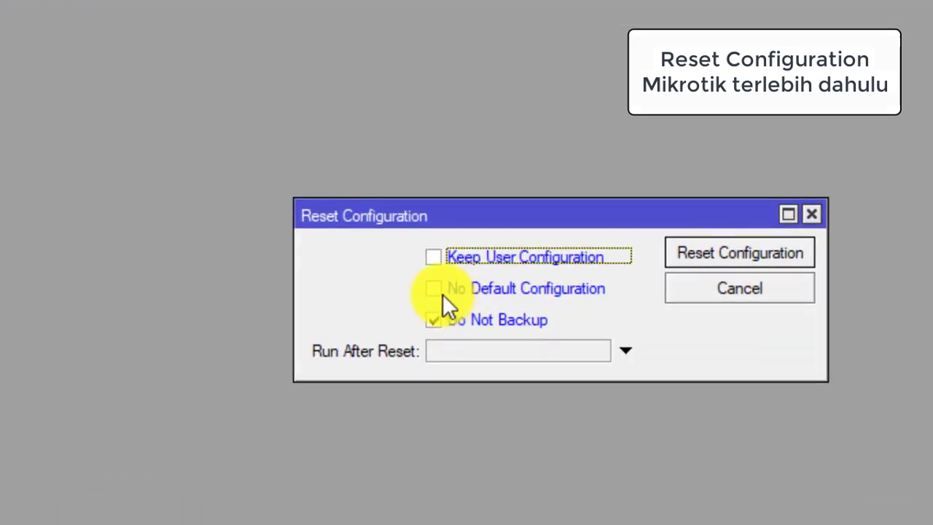
pyautogui.click(443, 294)
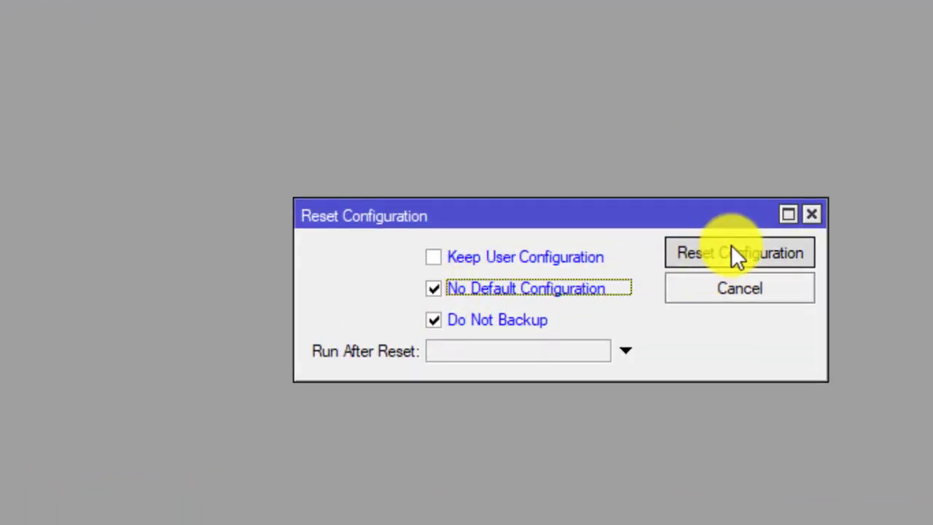
pyautogui.click(736, 255)
pyautogui.click(568, 279)
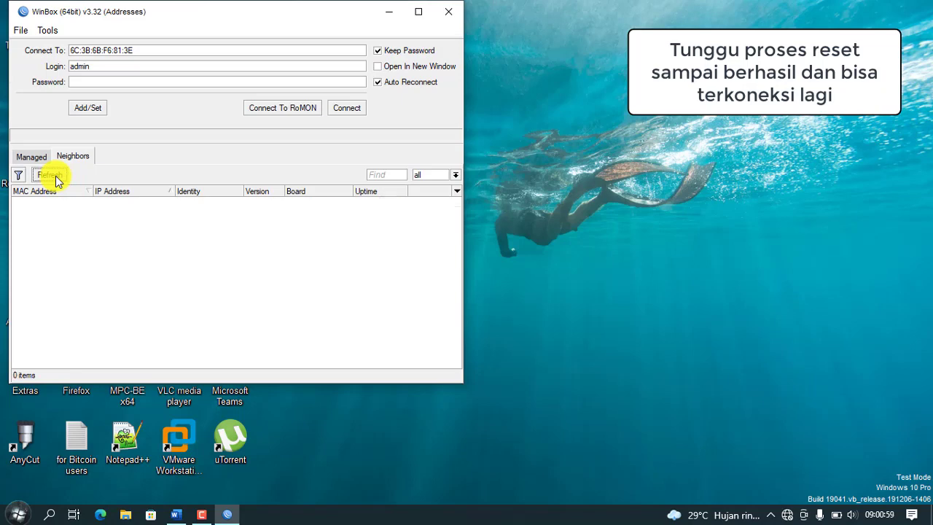
pyautogui.click(82, 202)
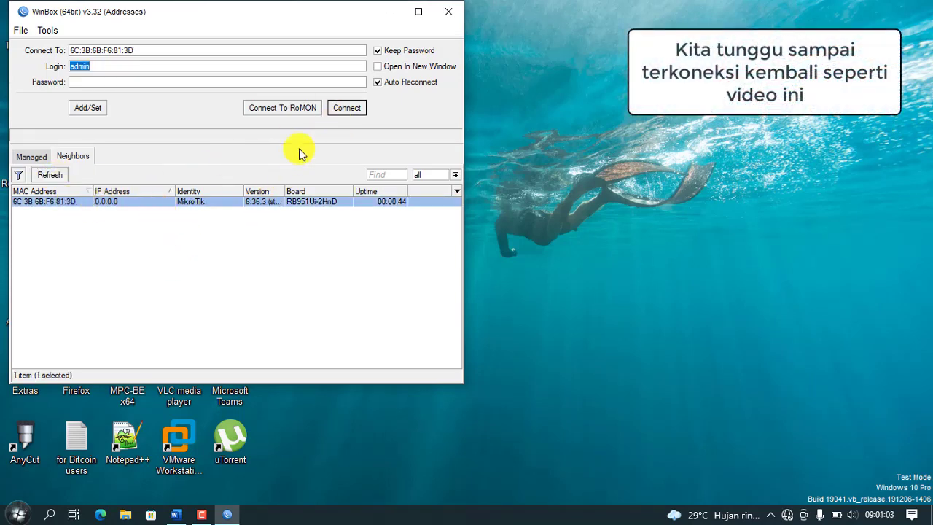
pyautogui.click(343, 111)
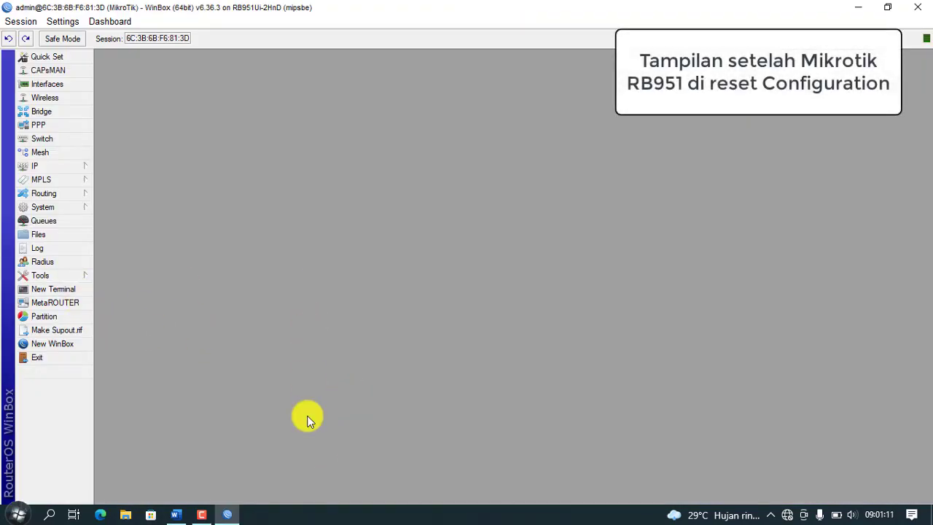
# Step: Set the router's system identity to 'Router Atas'
pyautogui.click(73, 210)
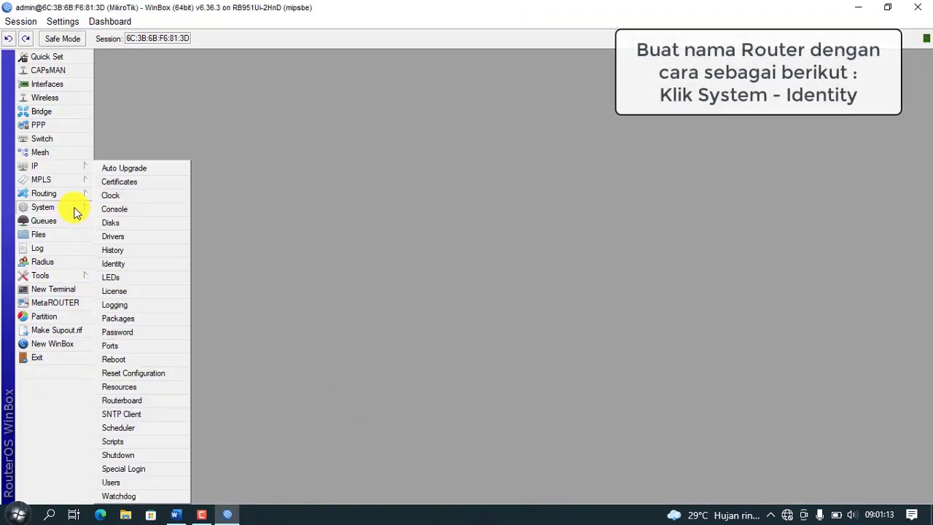
pyautogui.click(144, 264)
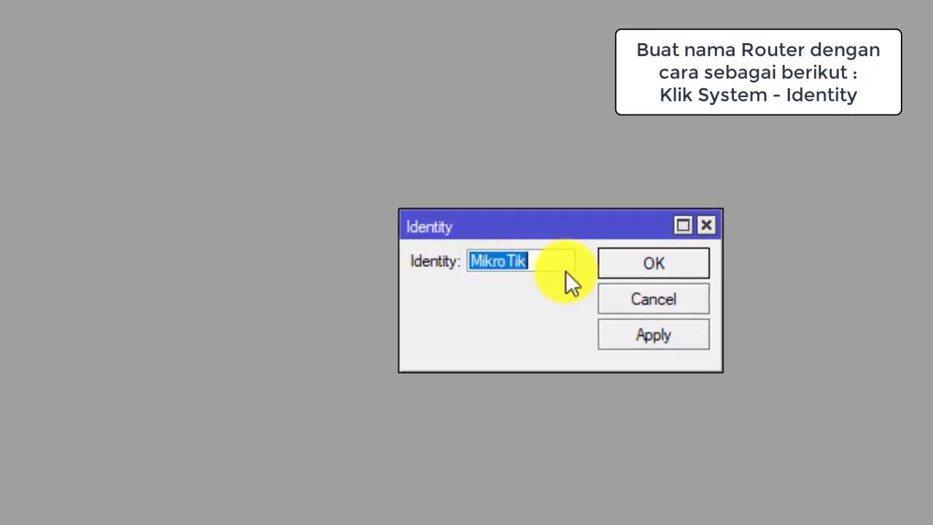
pyautogui.write('R')
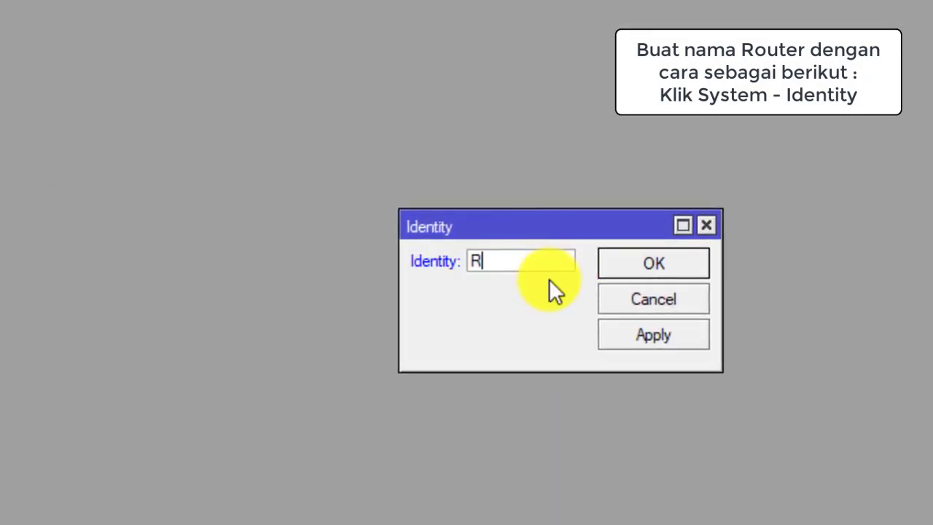
pyautogui.write('outer Atas')
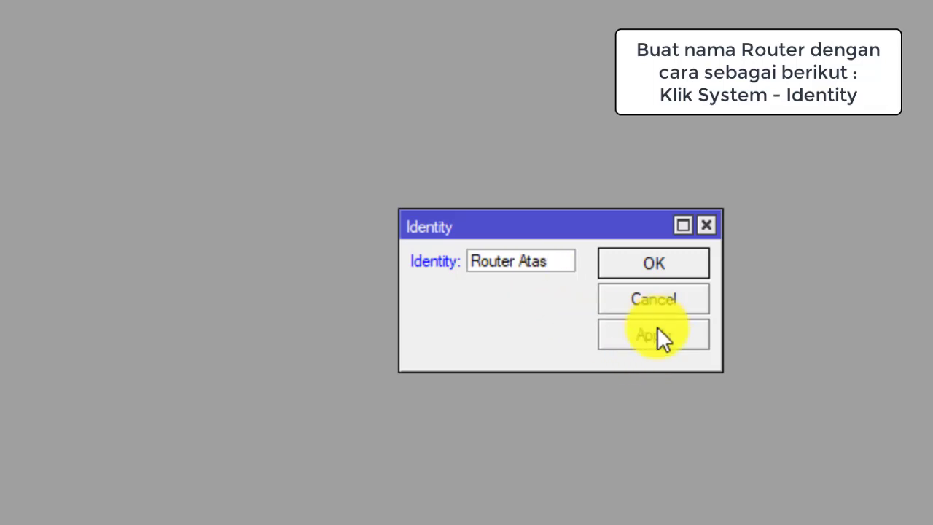
pyautogui.click(658, 339)
pyautogui.click(655, 263)
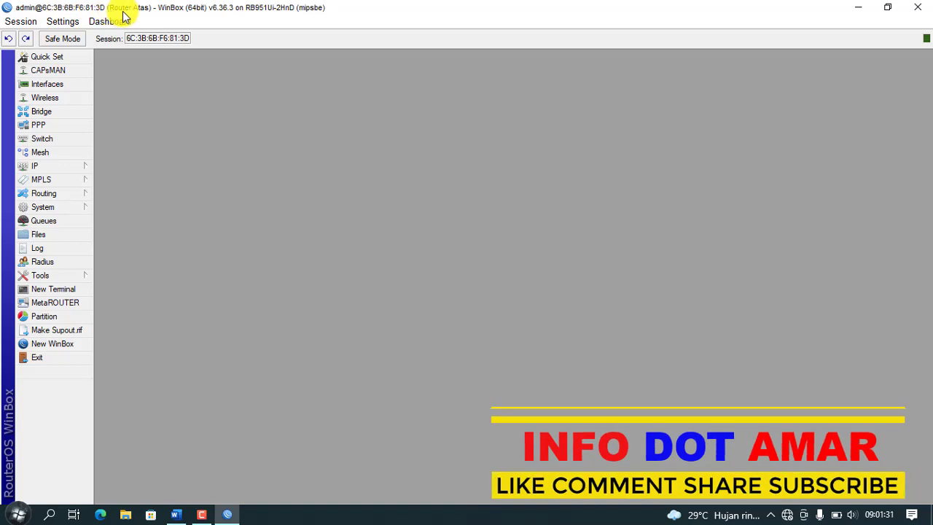
# Step: Create VLAN 'Lab Admin' with VLAN ID 10 on ether2, checking the exam sheet for details
pyautogui.click(64, 85)
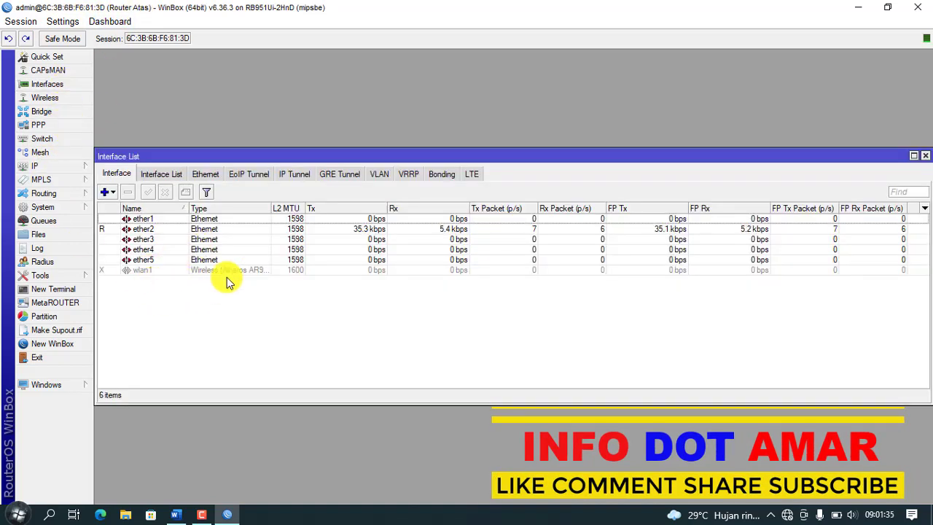
pyautogui.click(176, 514)
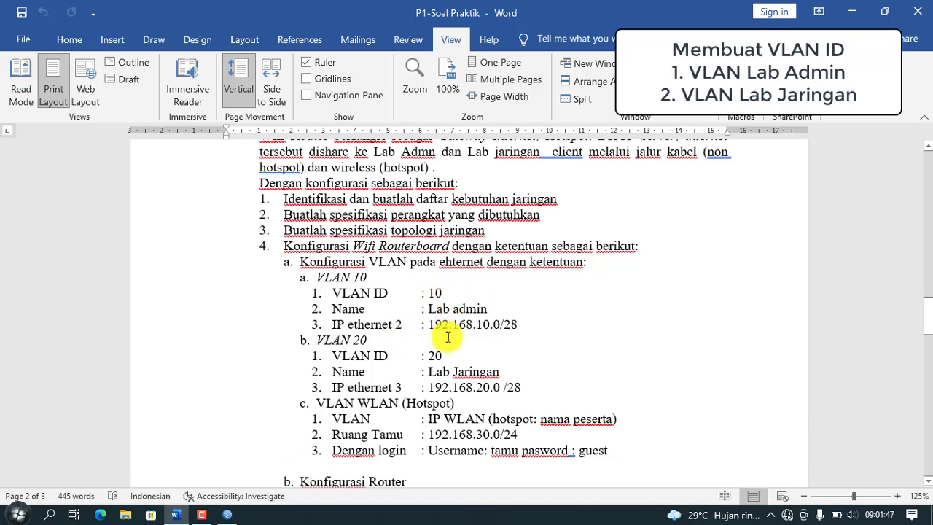
pyautogui.click(231, 516)
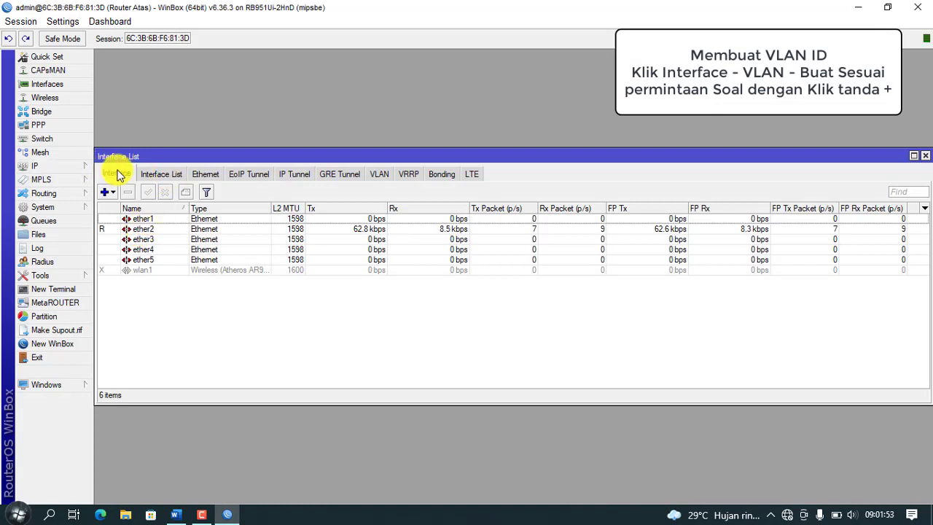
pyautogui.click(385, 177)
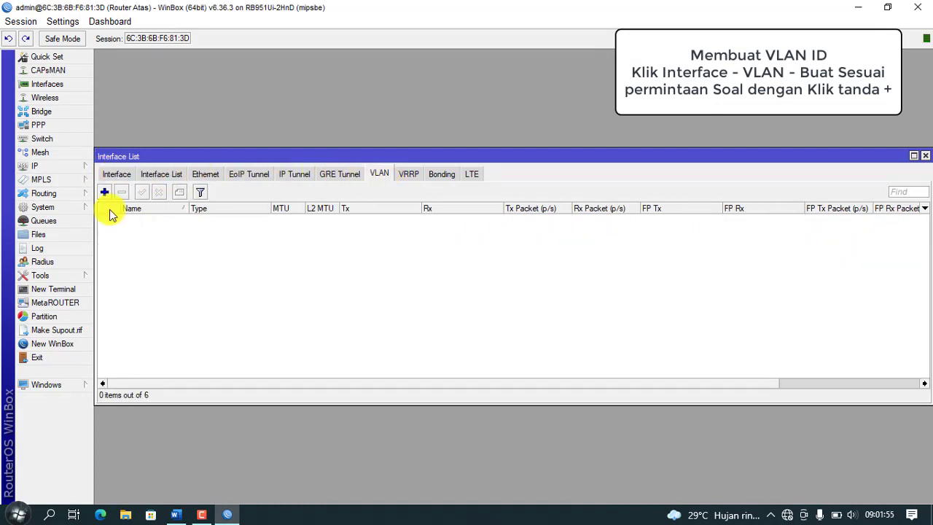
pyautogui.click(104, 192)
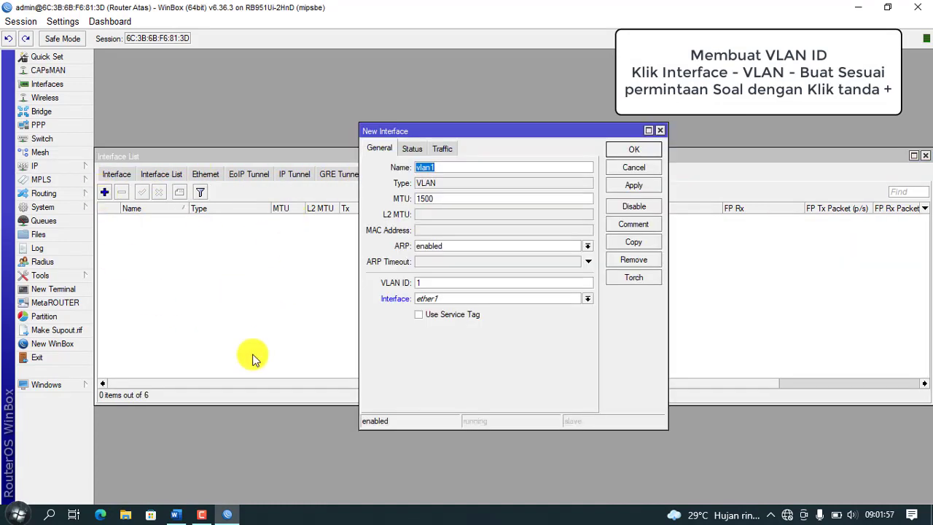
pyautogui.click(178, 515)
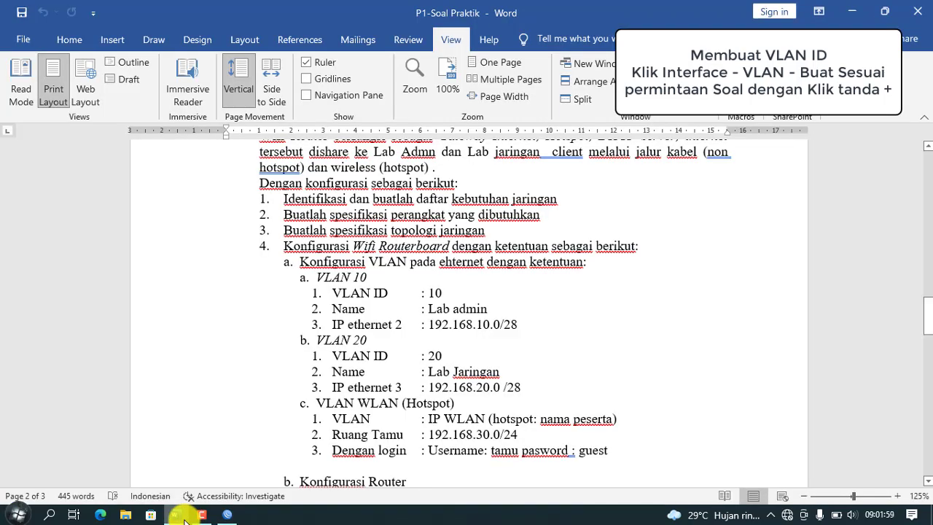
pyautogui.click(184, 521)
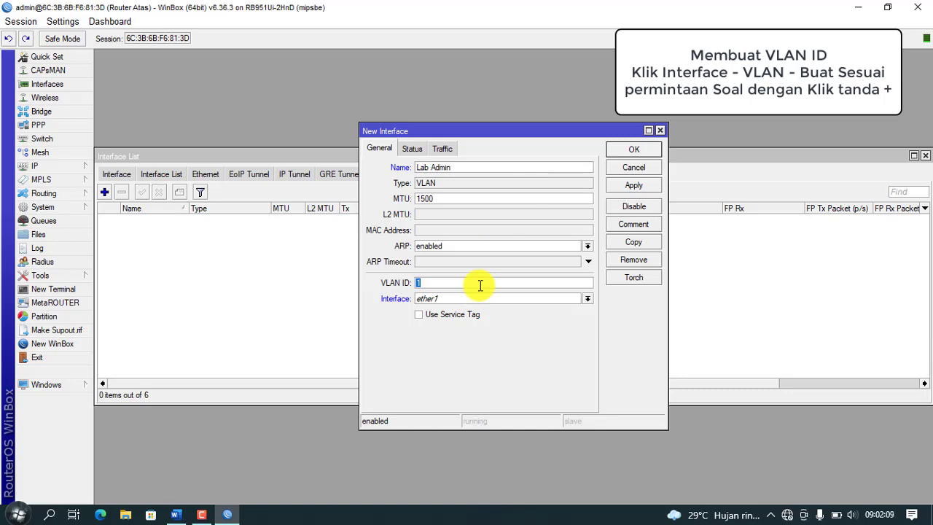
pyautogui.click(587, 299)
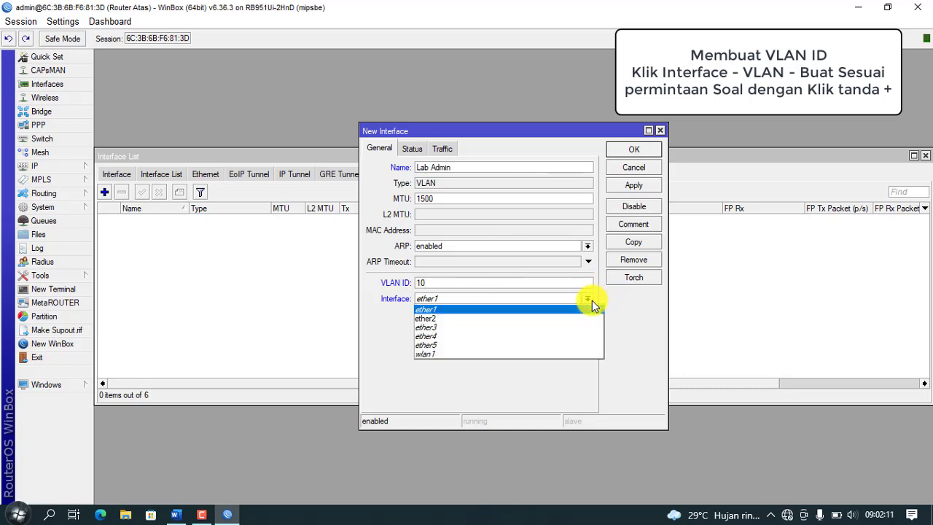
pyautogui.click(538, 317)
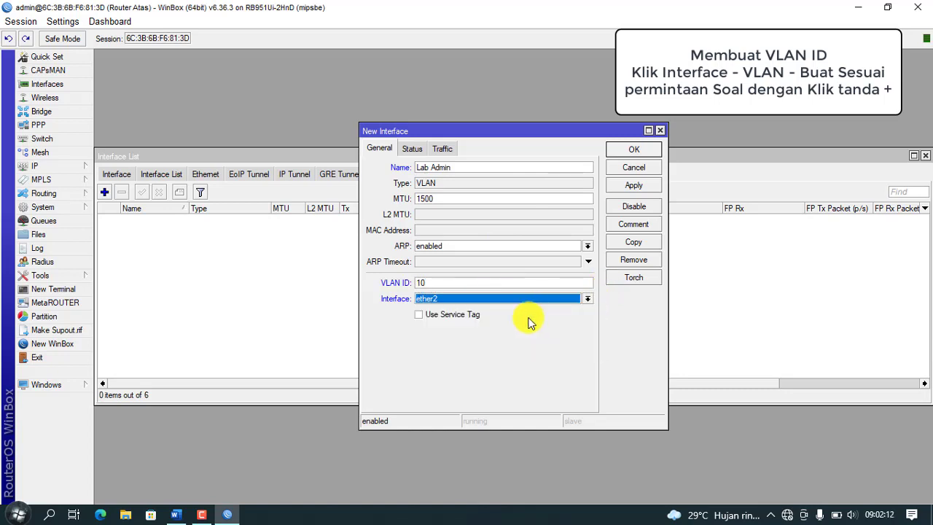
pyautogui.click(631, 186)
pyautogui.click(632, 149)
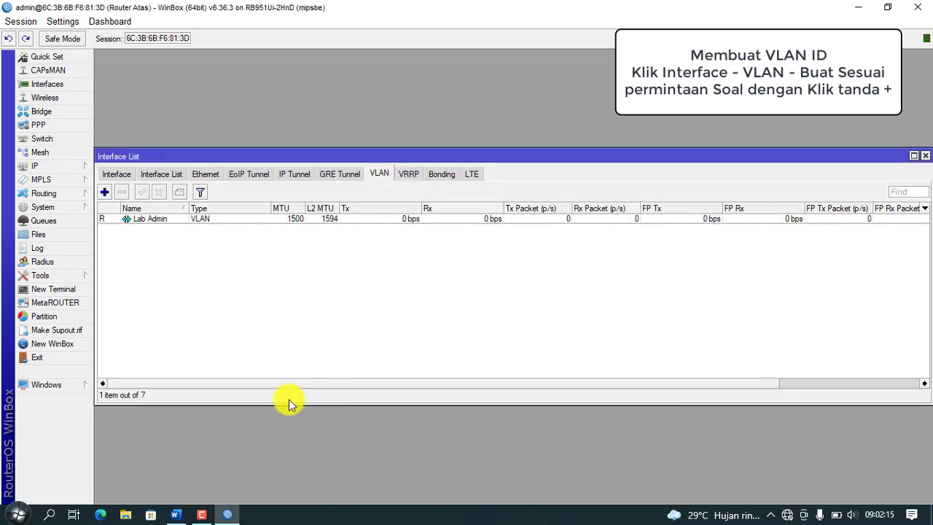
# Step: Add a second VLAN 'Lab Jaringan' with VLAN ID 20 on ether2
pyautogui.click(110, 195)
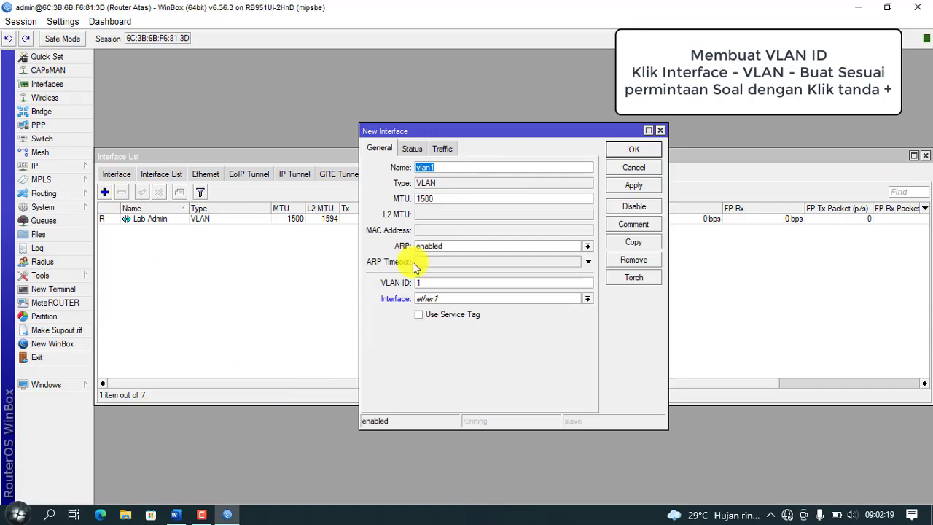
pyautogui.click(176, 514)
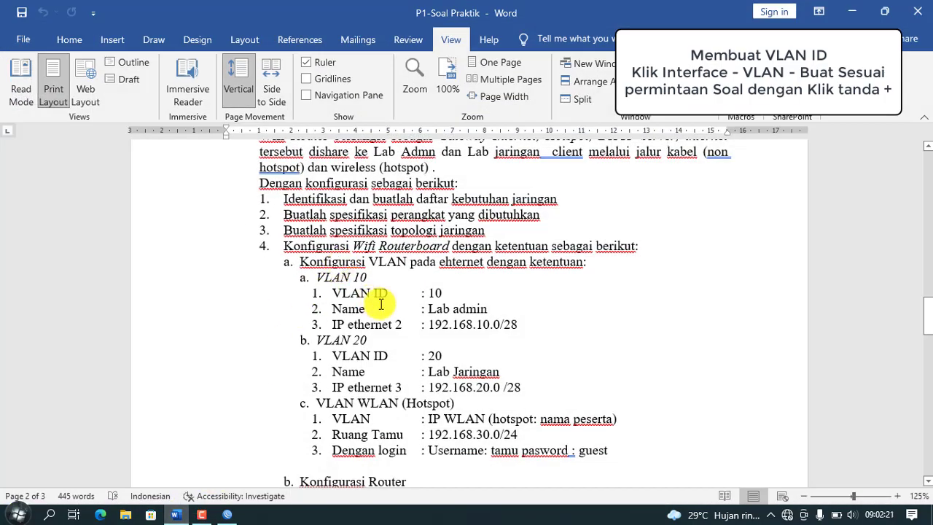
pyautogui.click(228, 514)
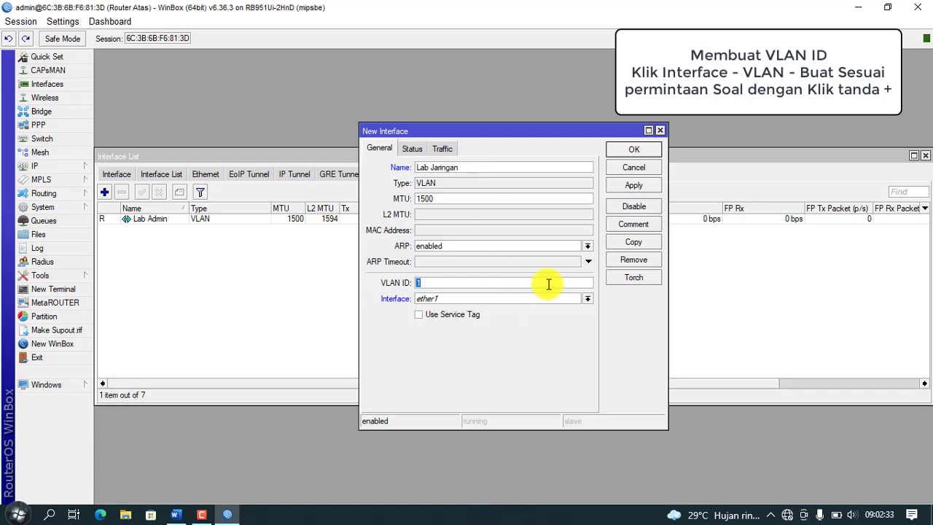
pyautogui.click(588, 299)
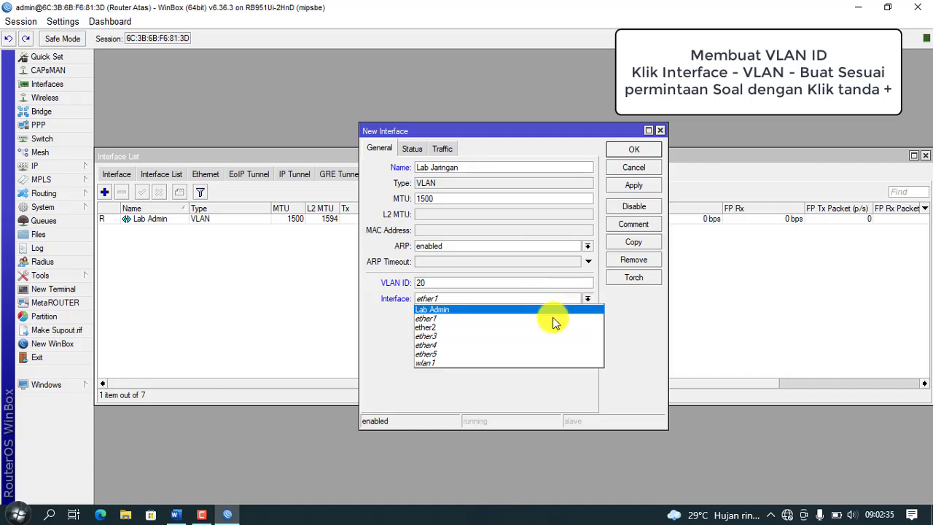
pyautogui.click(548, 328)
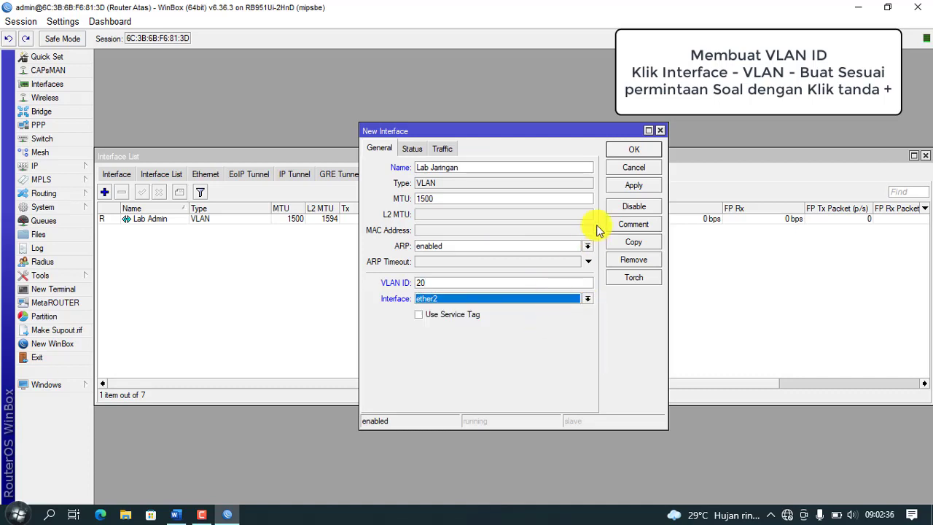
pyautogui.click(634, 186)
pyautogui.click(644, 150)
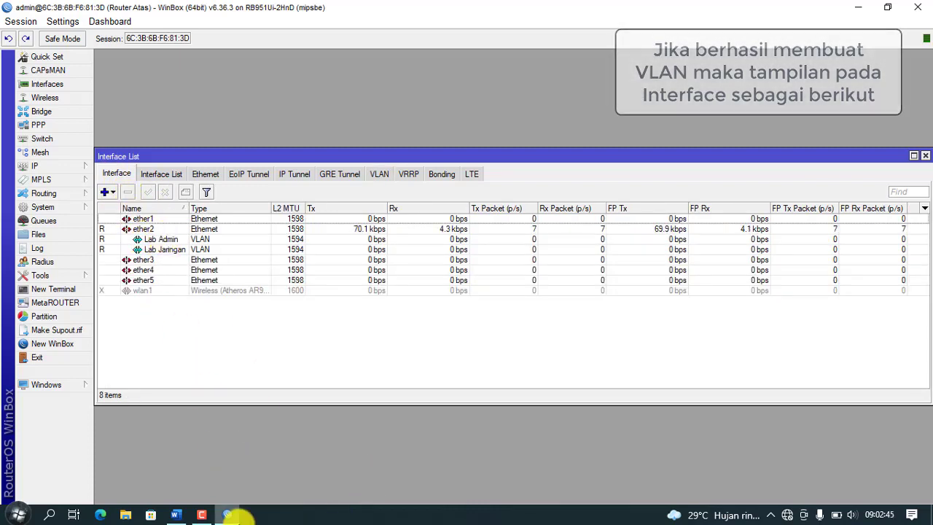
# Step: Check the exam sheet and highlight the IP ethernet 2 address requirement before returning to WinBox
pyautogui.click(230, 514)
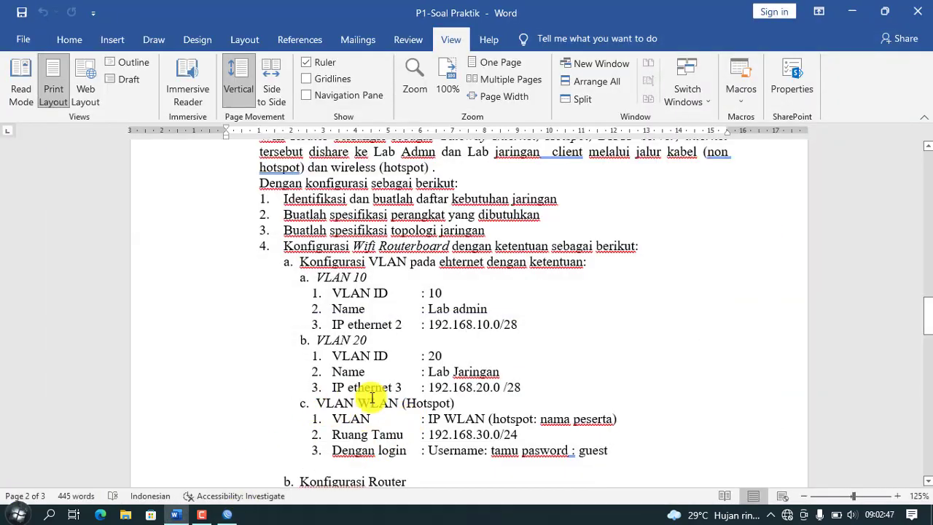
pyautogui.moveTo(229, 516)
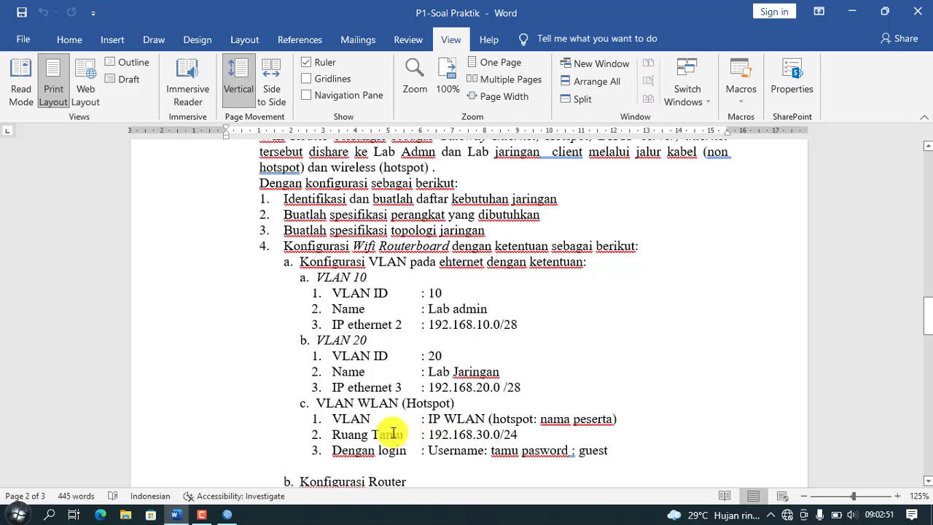
pyautogui.scroll(-1, 334, 421)
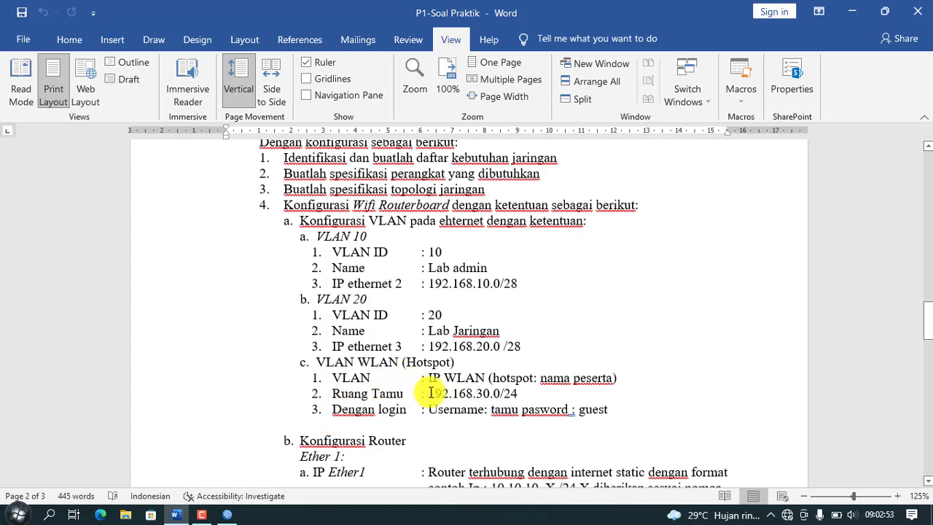
pyautogui.scroll(1, 427, 386)
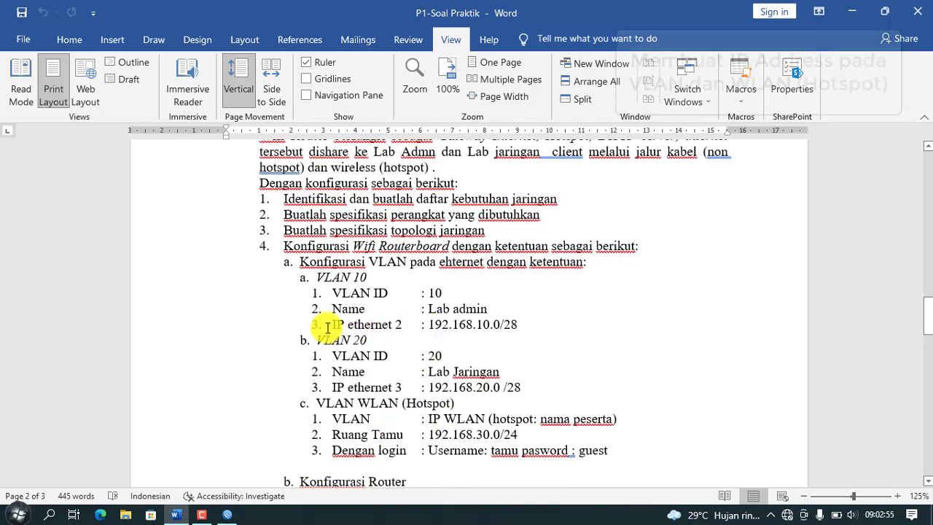
pyautogui.moveTo(312, 327); pyautogui.dragTo(521, 325)
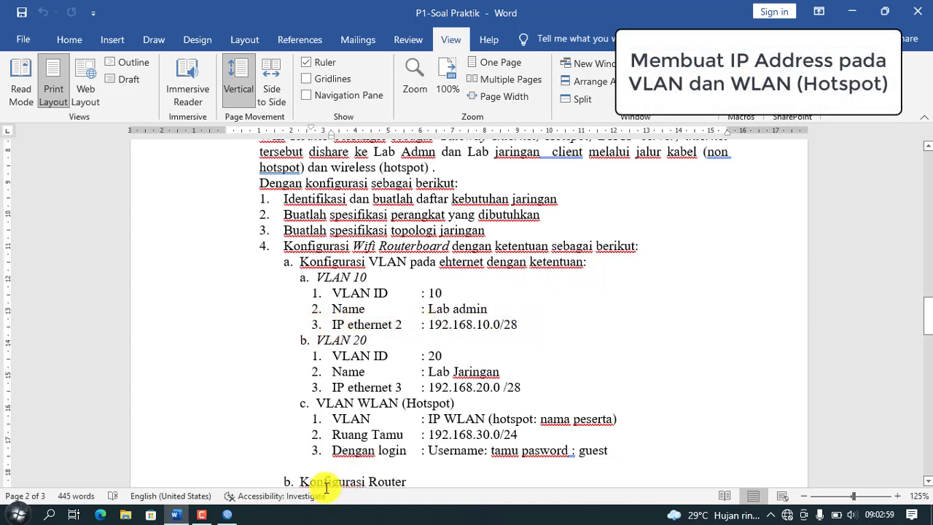
pyautogui.click(227, 514)
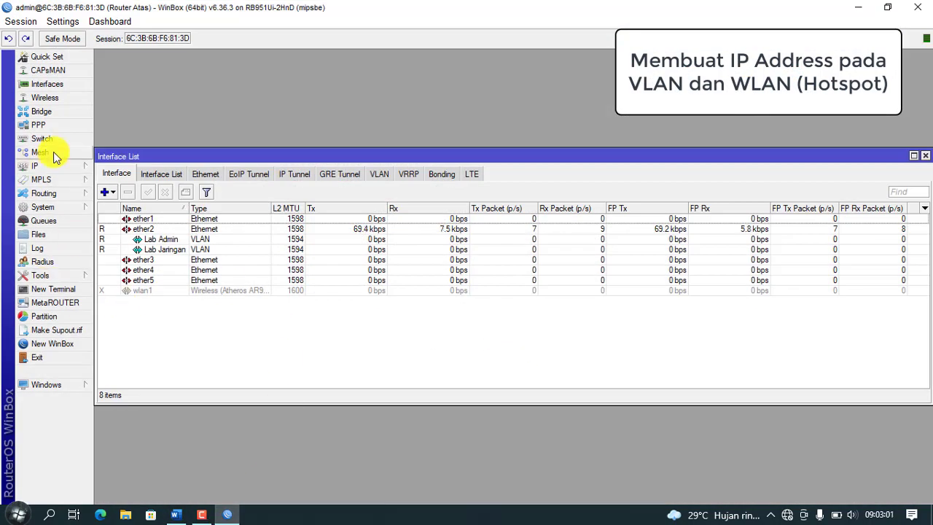
# Step: Add IP address 192.168.10.1/28 on the Lab Admin VLAN
pyautogui.click(62, 174)
pyautogui.click(116, 195)
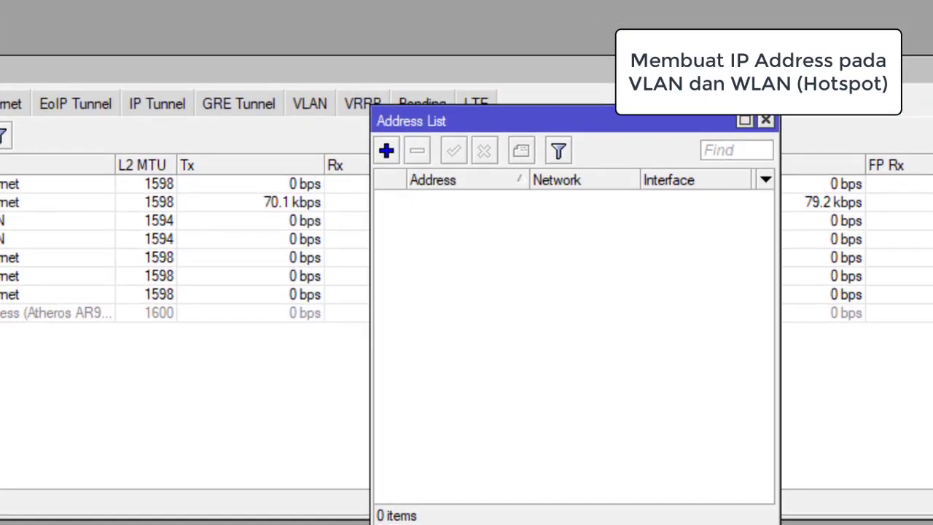
pyautogui.moveTo(494, 116); pyautogui.dragTo(446, 104)
pyautogui.click(341, 138)
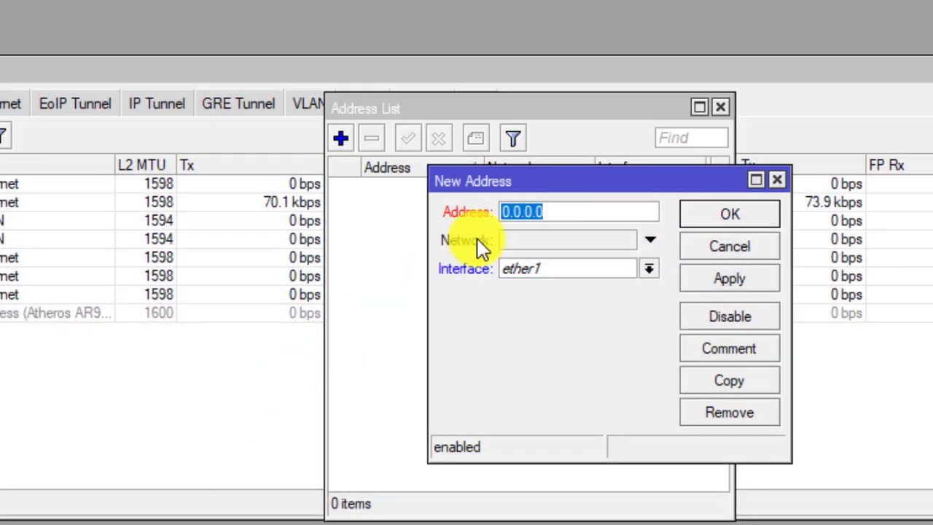
pyautogui.write('192.168.')
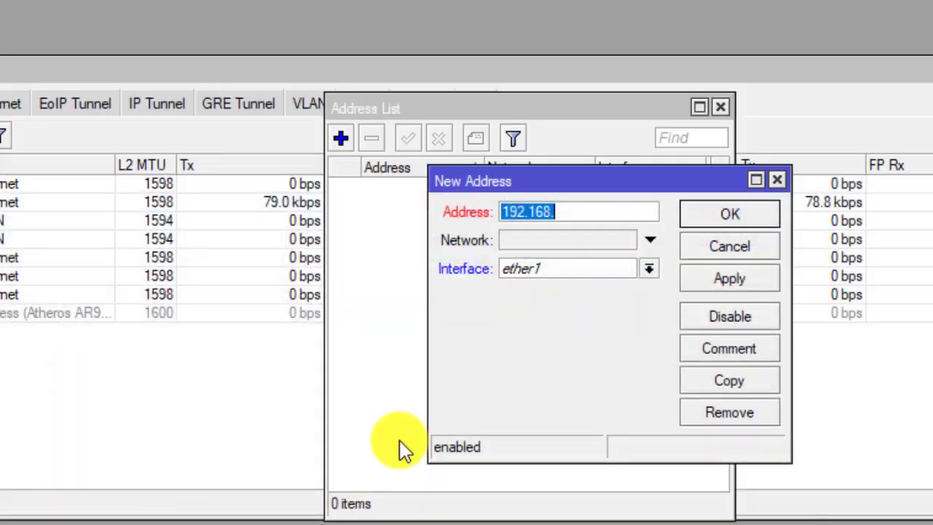
pyautogui.click(569, 209)
pyautogui.write('10')
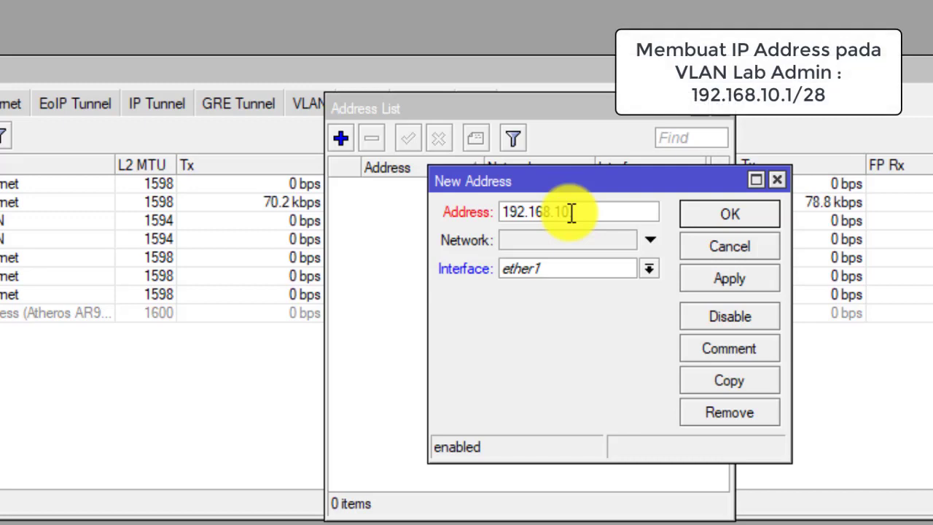
pyautogui.write('.1/28')
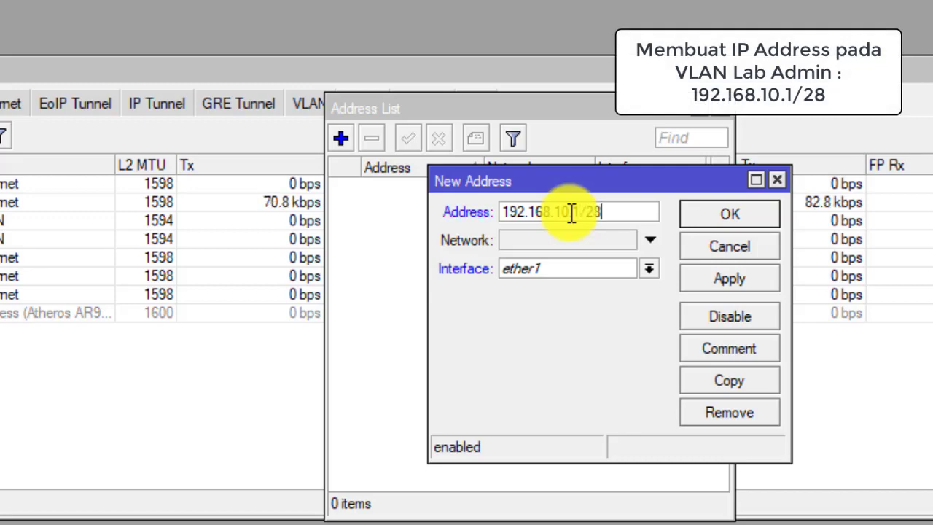
pyautogui.click(649, 270)
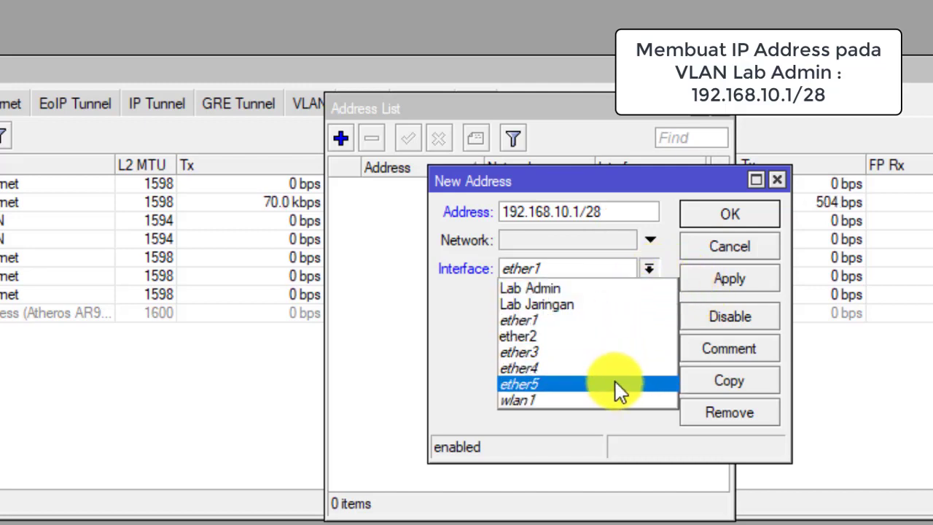
pyautogui.click(640, 289)
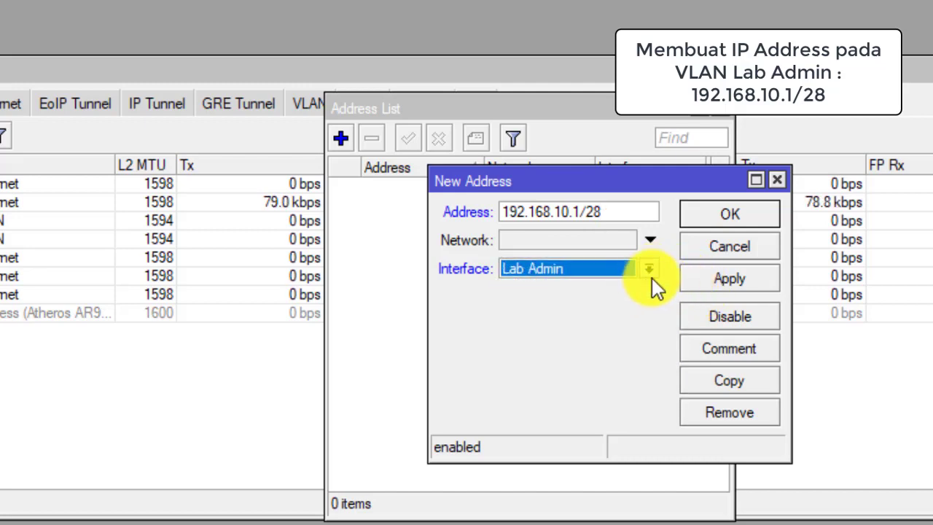
pyautogui.click(705, 281)
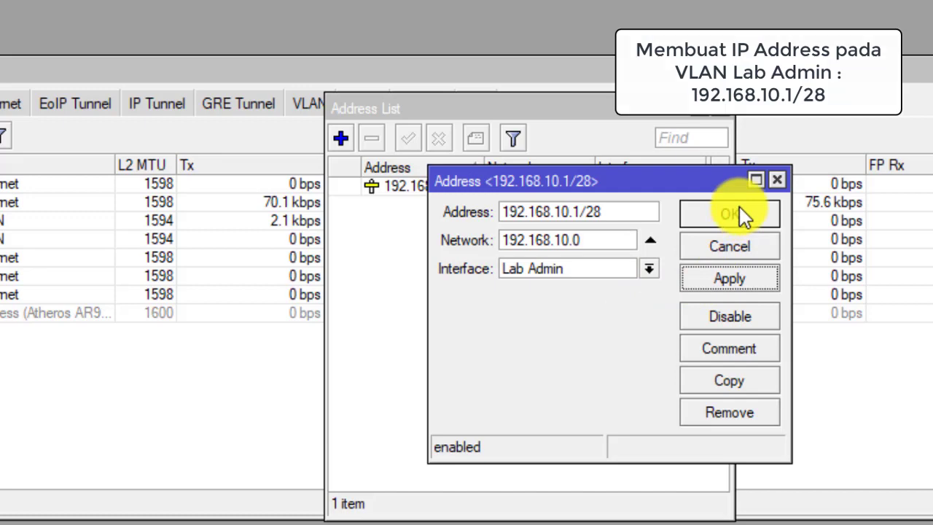
pyautogui.click(739, 208)
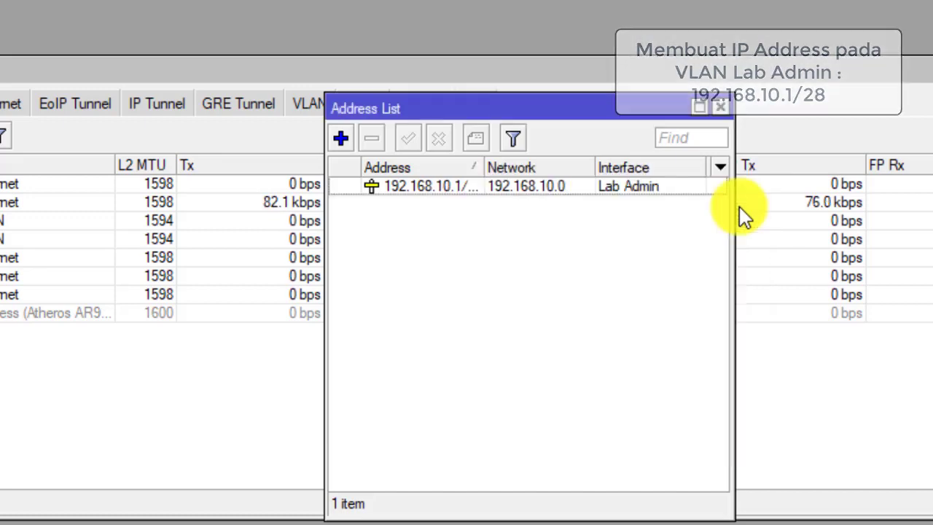
# Step: Add IP address 192.168.20.1/28 on the Lab Jaringan VLAN
pyautogui.click(342, 137)
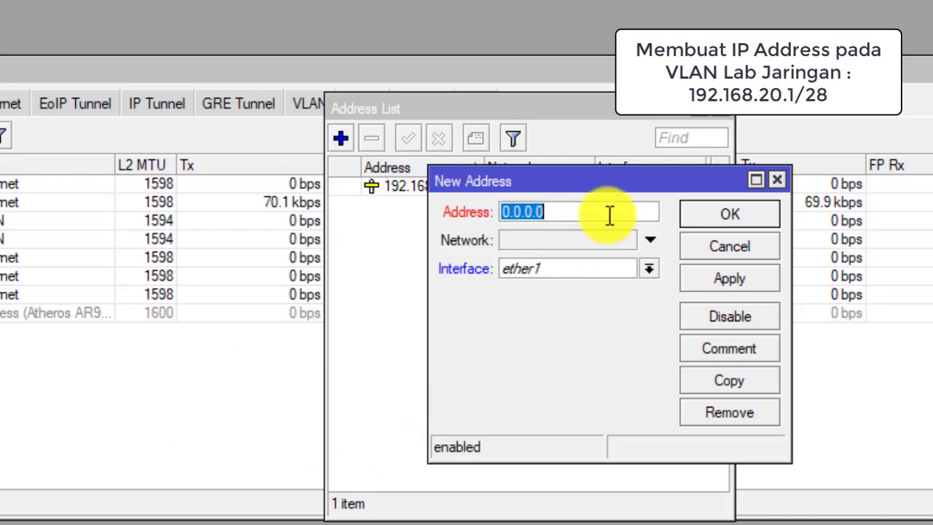
pyautogui.write('192.168.20.1')
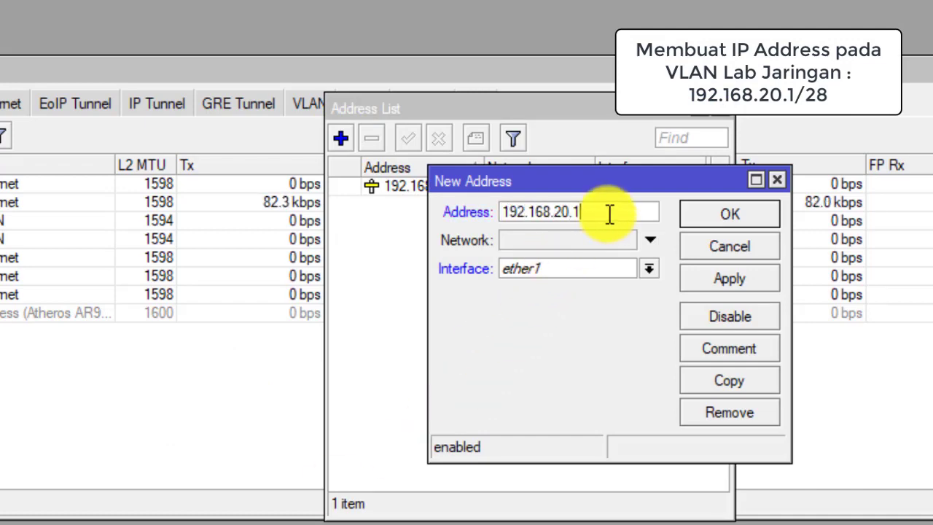
pyautogui.write('/28')
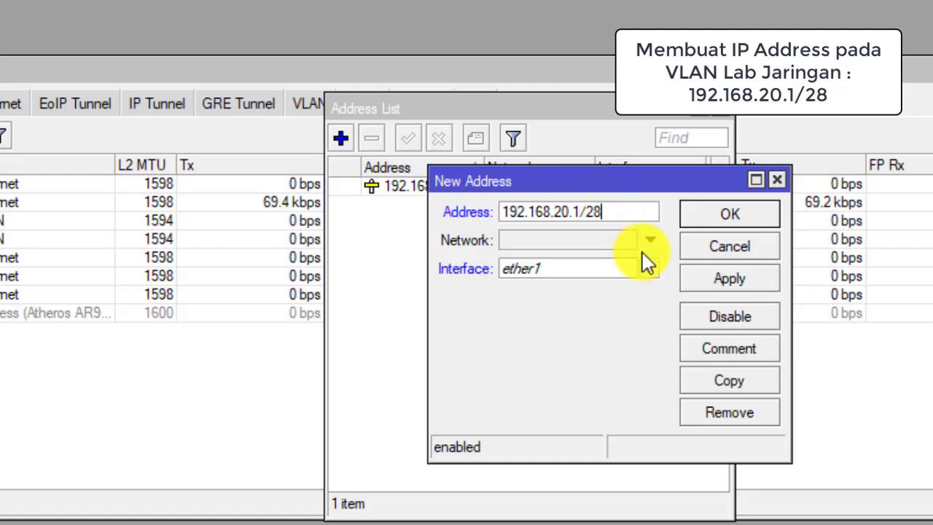
pyautogui.click(649, 269)
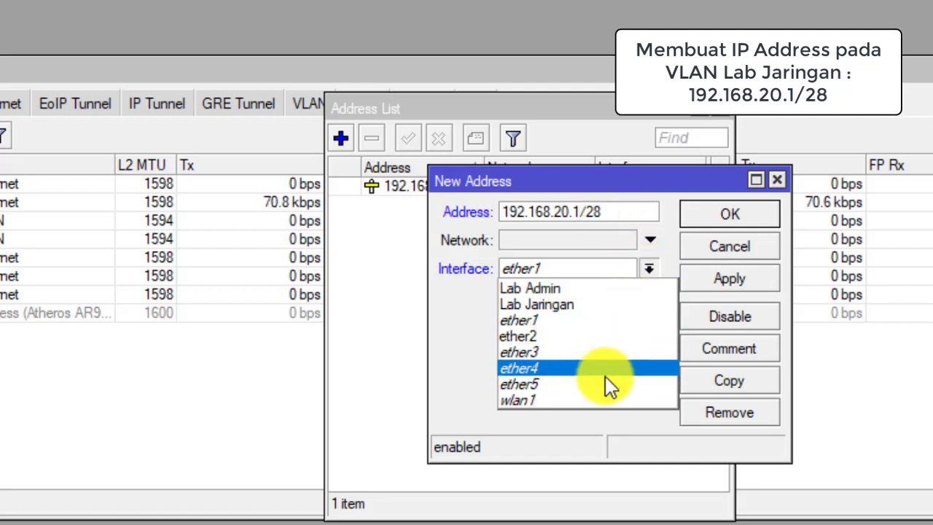
pyautogui.click(640, 304)
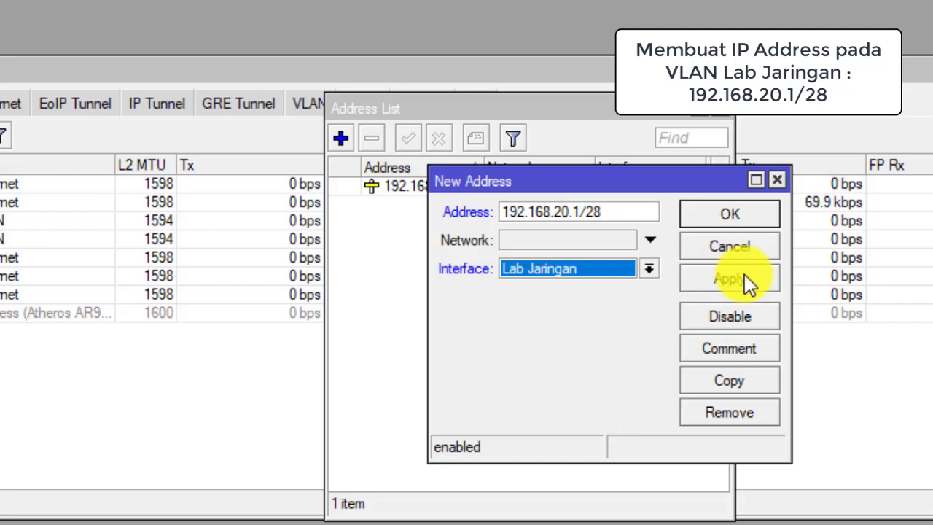
pyautogui.click(725, 281)
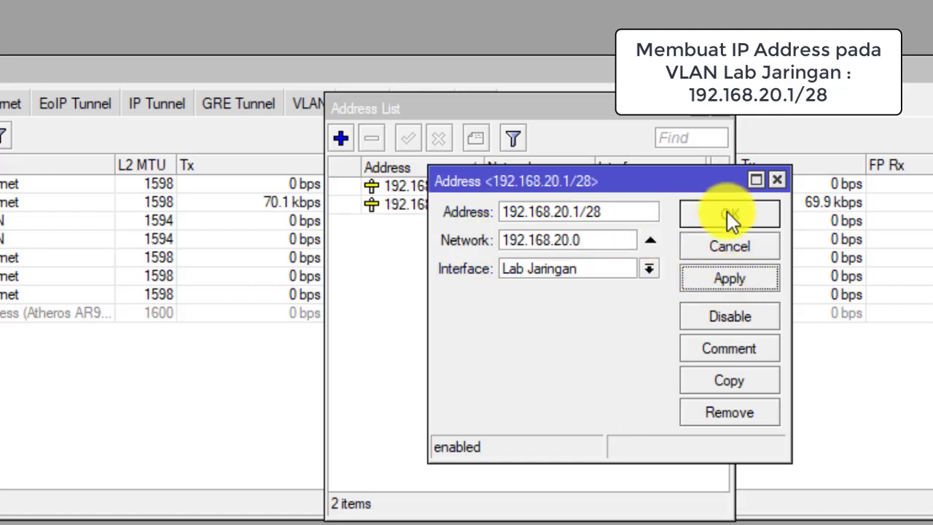
pyautogui.click(728, 211)
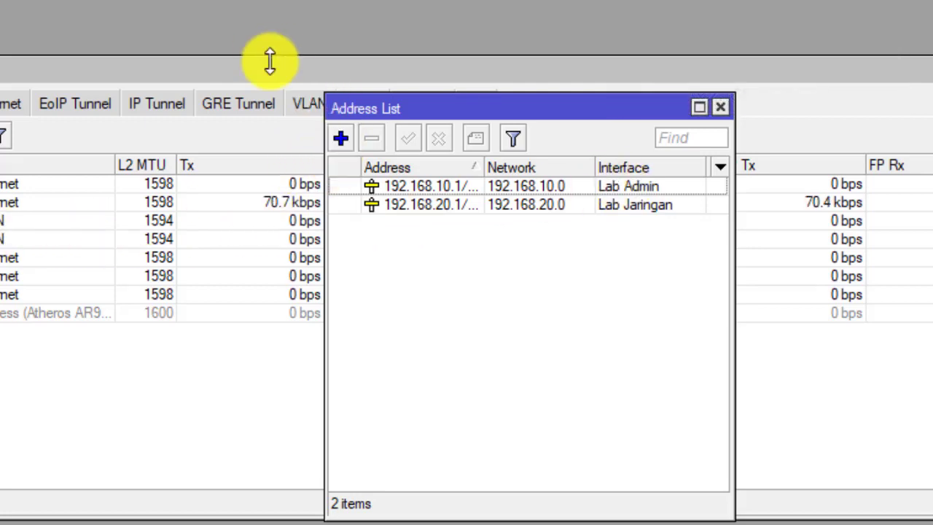
# Step: Add the hotspot address 192.168.30.1/24 on the wlan1 interface
pyautogui.click(342, 139)
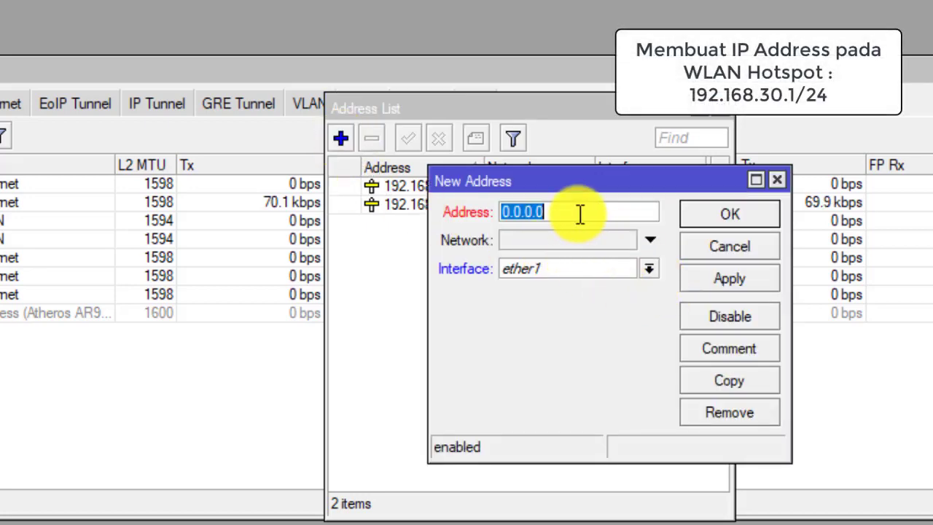
pyautogui.write('192.168.30.1/')
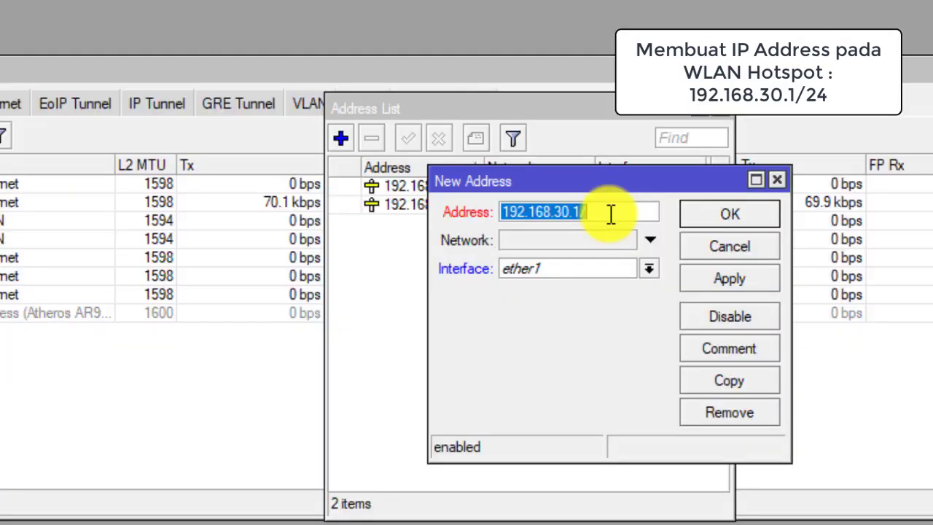
pyautogui.click(638, 215)
pyautogui.write('2')
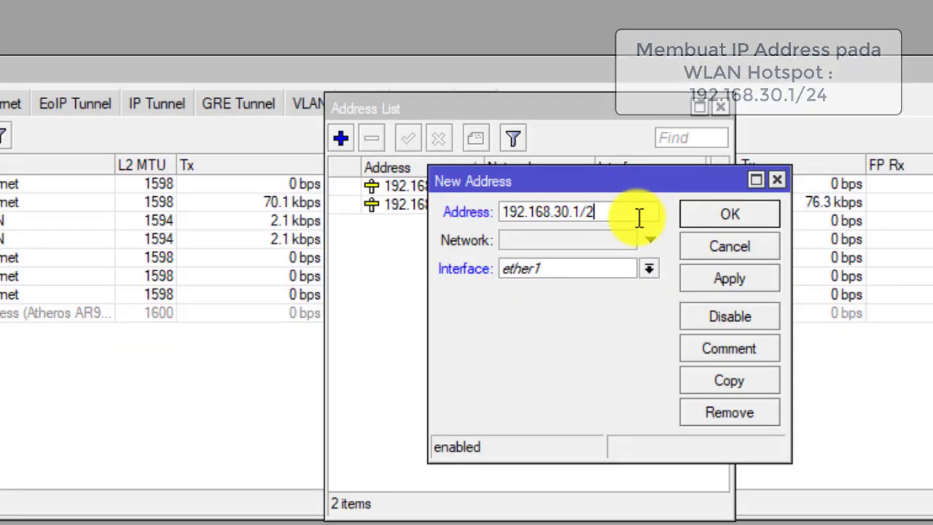
pyautogui.write('4')
pyautogui.click(649, 268)
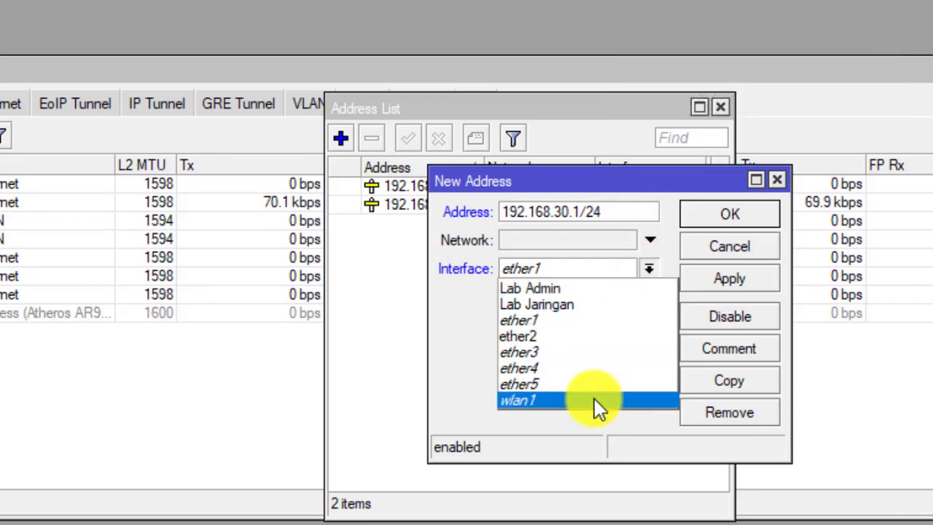
pyautogui.click(594, 398)
pyautogui.click(704, 284)
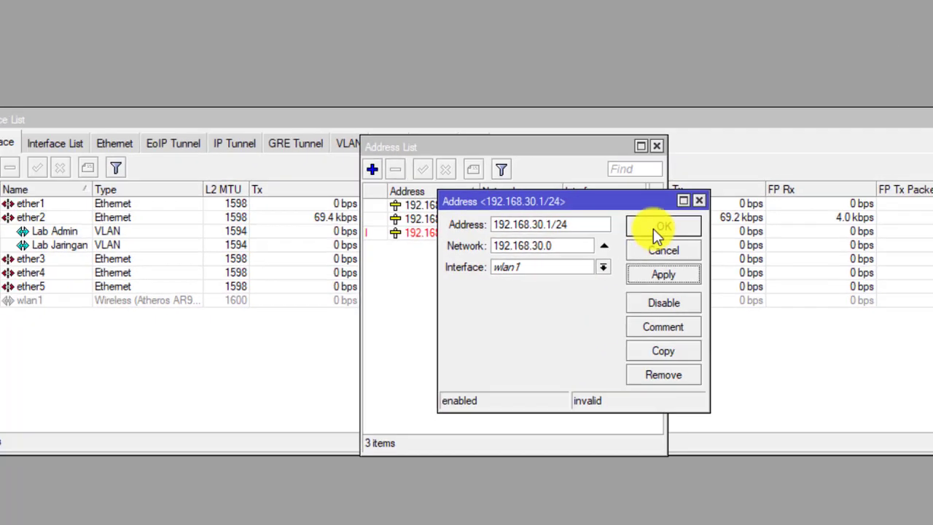
pyautogui.click(654, 229)
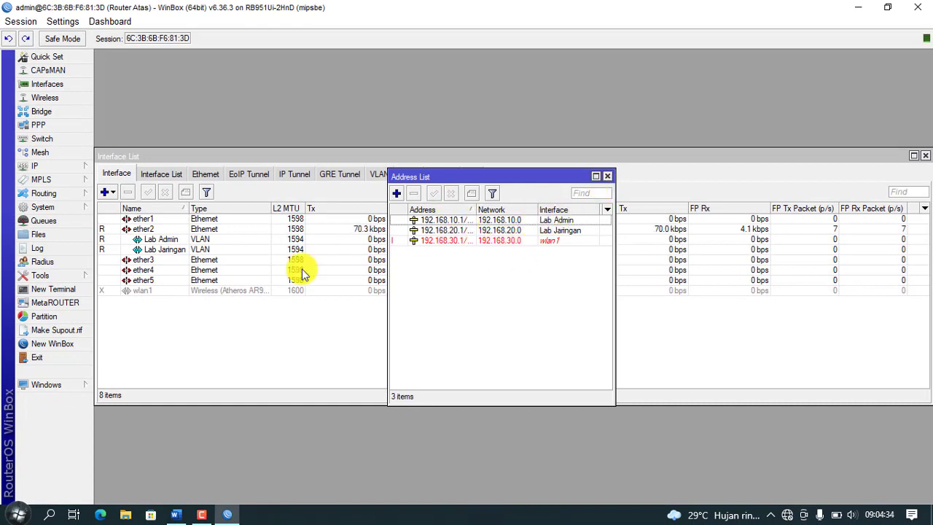
# Step: Enable wlan1 and rename it to 'WLan_' followed by the participant's name
pyautogui.click(143, 291)
pyautogui.click(148, 191)
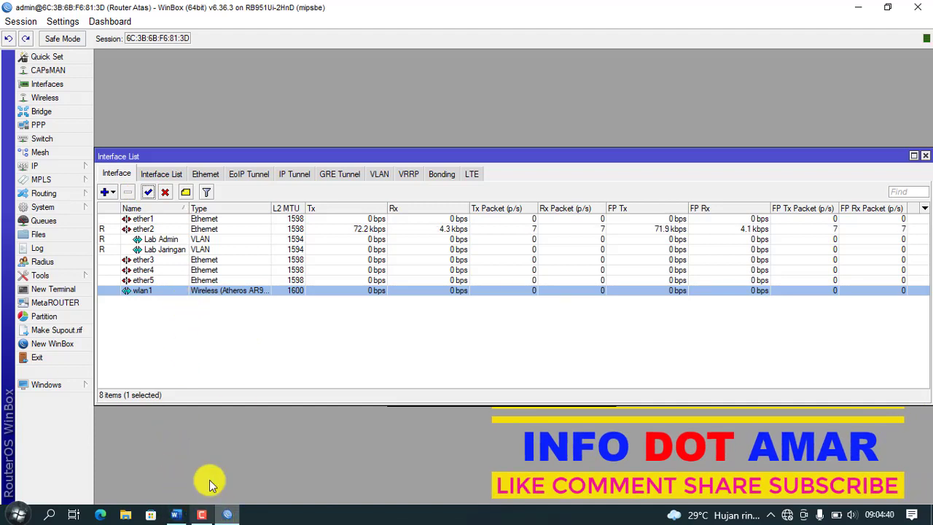
pyautogui.doubleClick(142, 290)
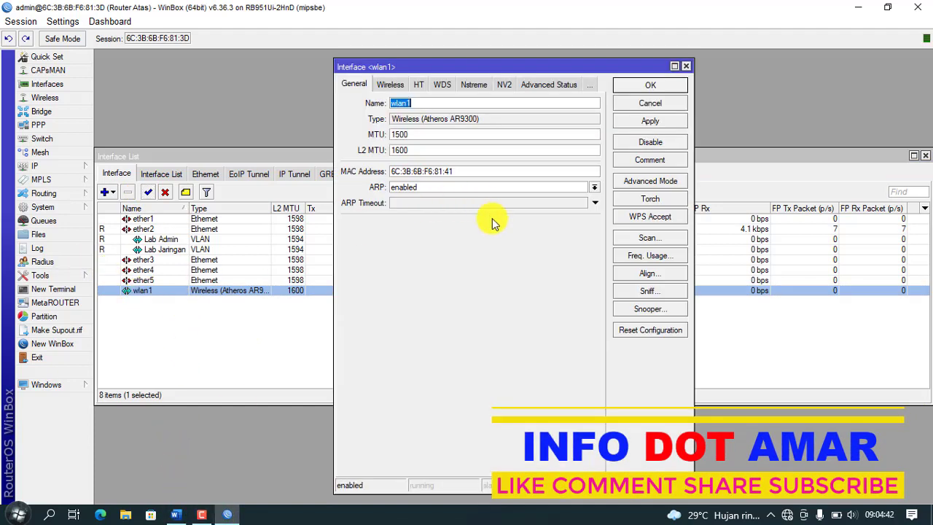
pyautogui.click(228, 514)
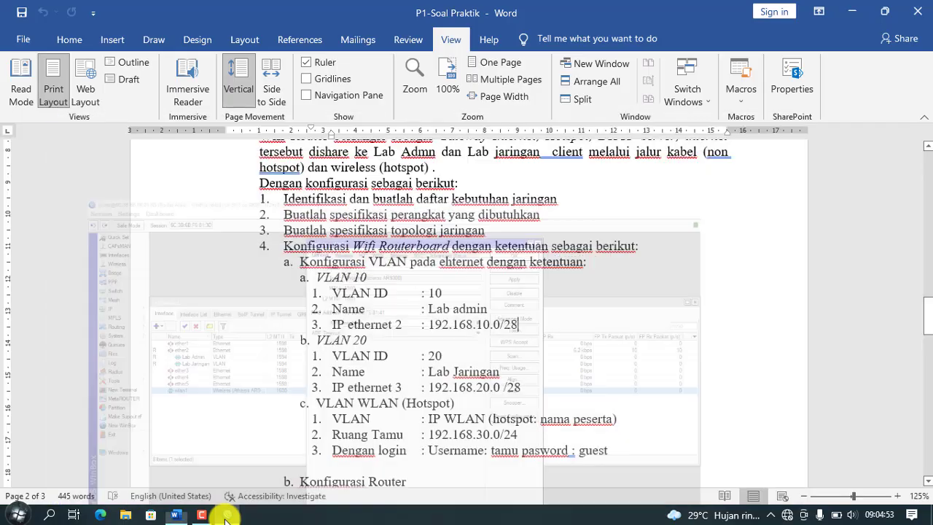
pyautogui.click(227, 514)
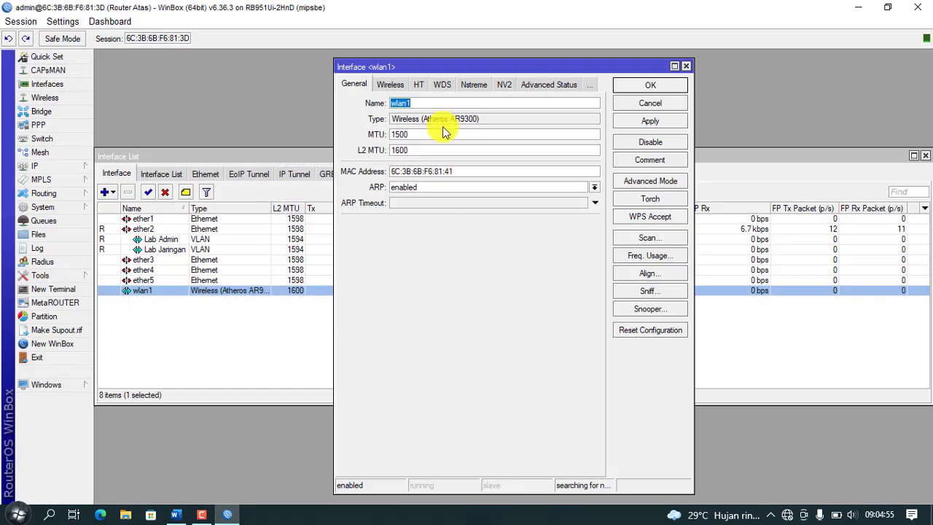
pyautogui.moveTo(432, 102); pyautogui.dragTo(380, 100)
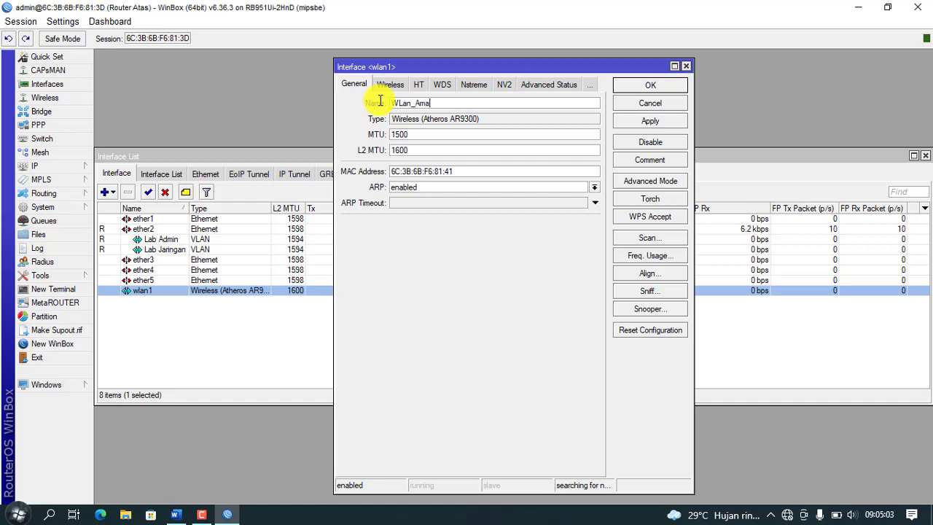
pyautogui.write('WLan_Amar')
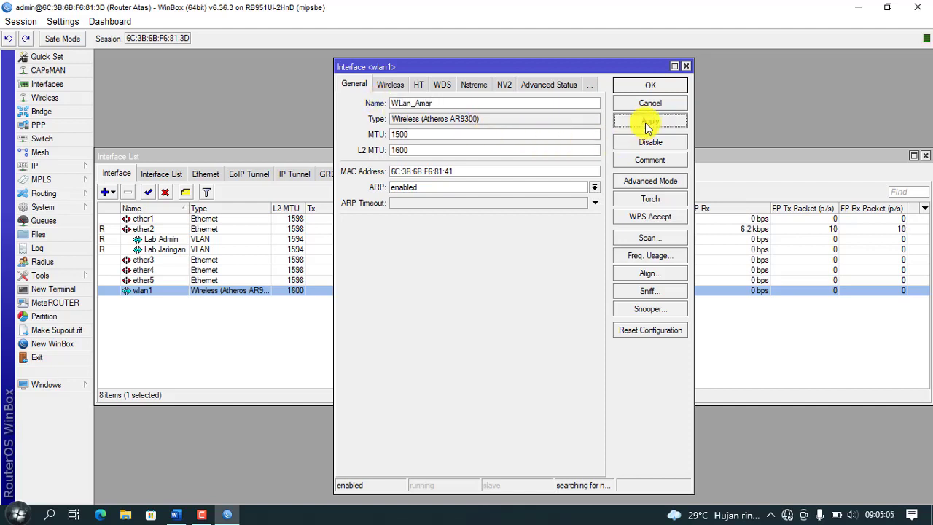
pyautogui.click(645, 122)
pyautogui.click(649, 86)
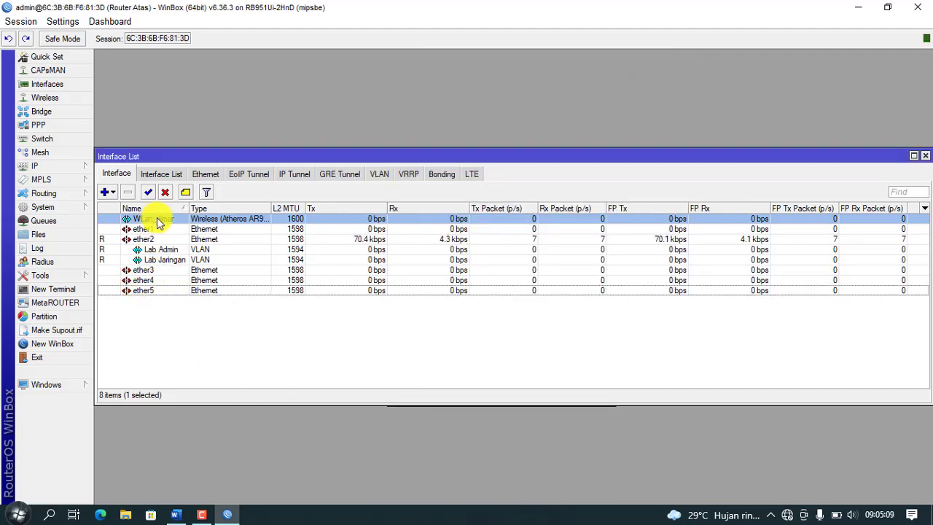
# Step: Bring up the Word exam sheet at the Konfigurasi Router section (Ether1 10.10.10.X/24)
pyautogui.click(176, 517)
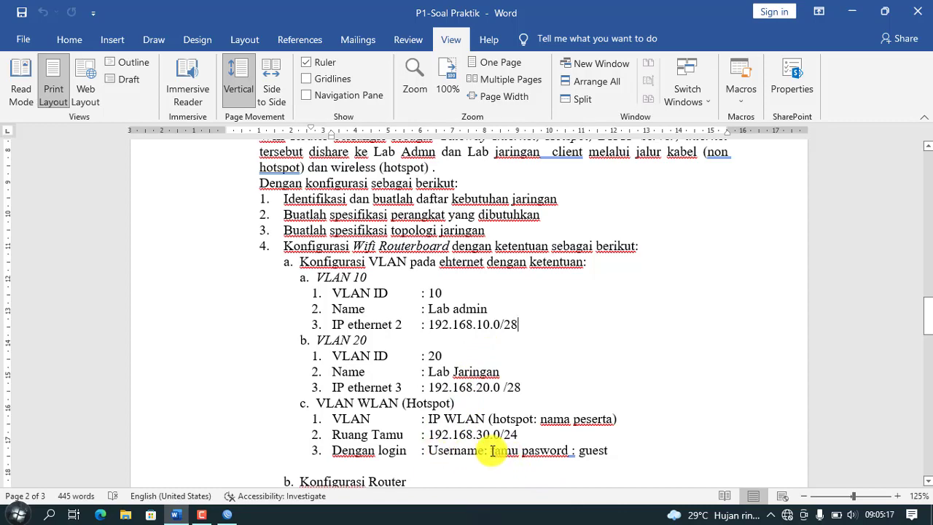
pyautogui.scroll(-3, 439, 452)
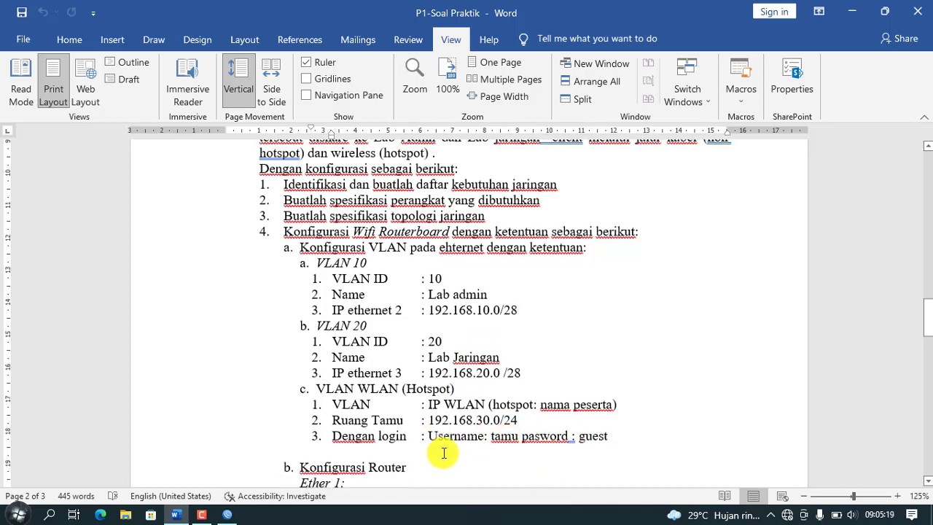
pyautogui.scroll(-1, 358, 430)
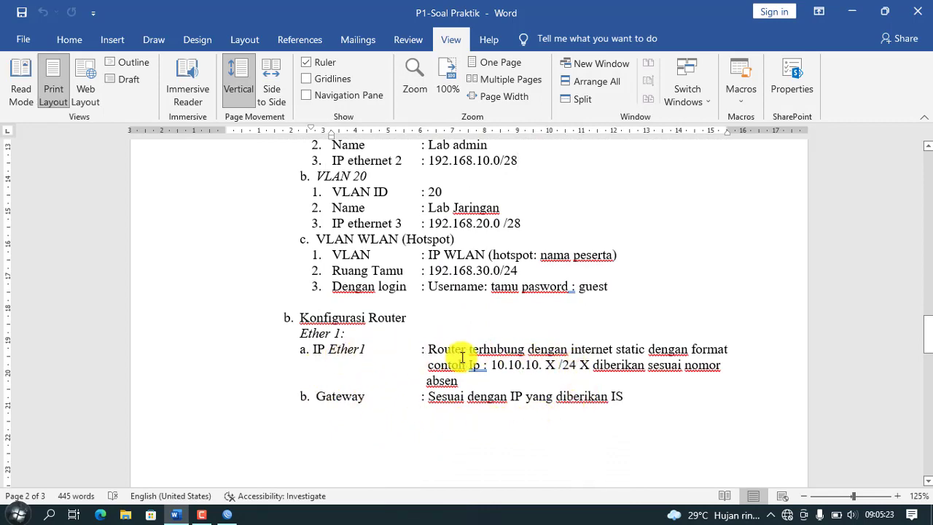
# Step: Add a DHCP client on ether1 that obtains 192.168.20.152/22, then close the client list
pyautogui.click(228, 515)
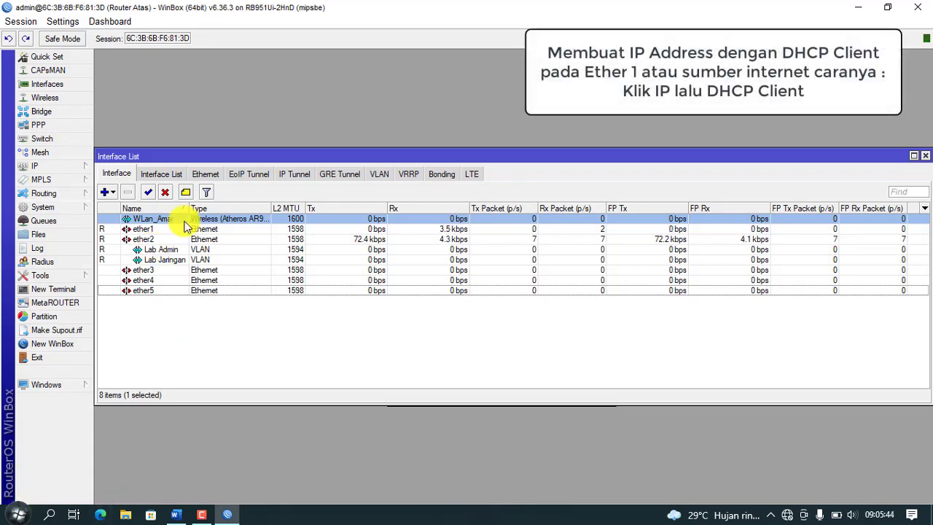
pyautogui.click(77, 166)
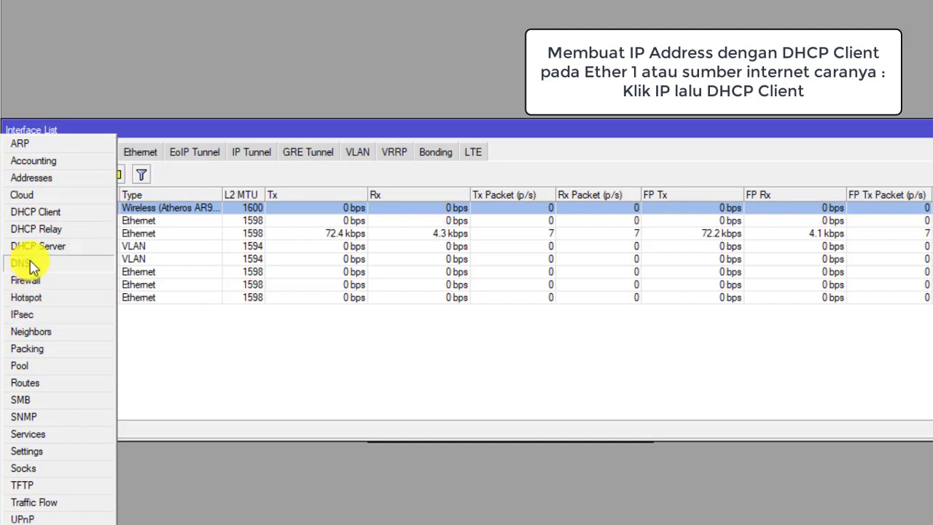
pyautogui.click(64, 212)
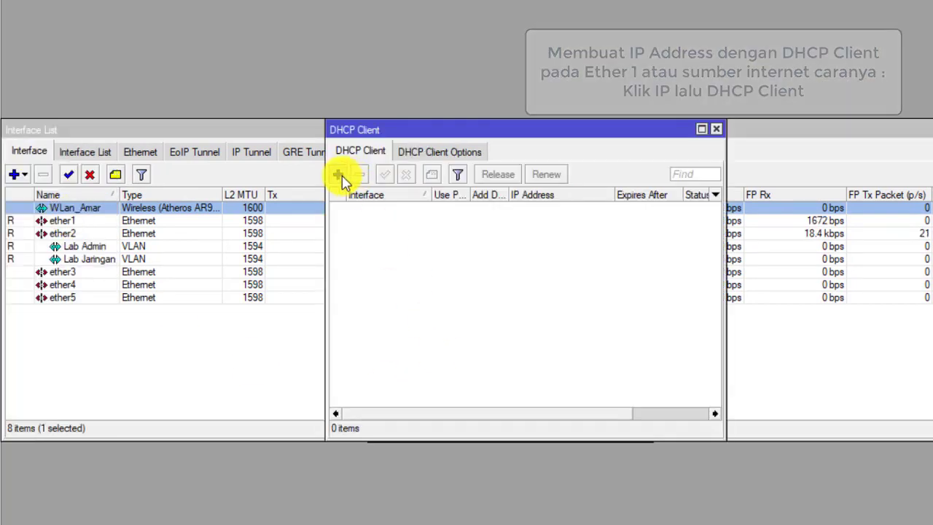
pyautogui.click(340, 176)
pyautogui.click(641, 347)
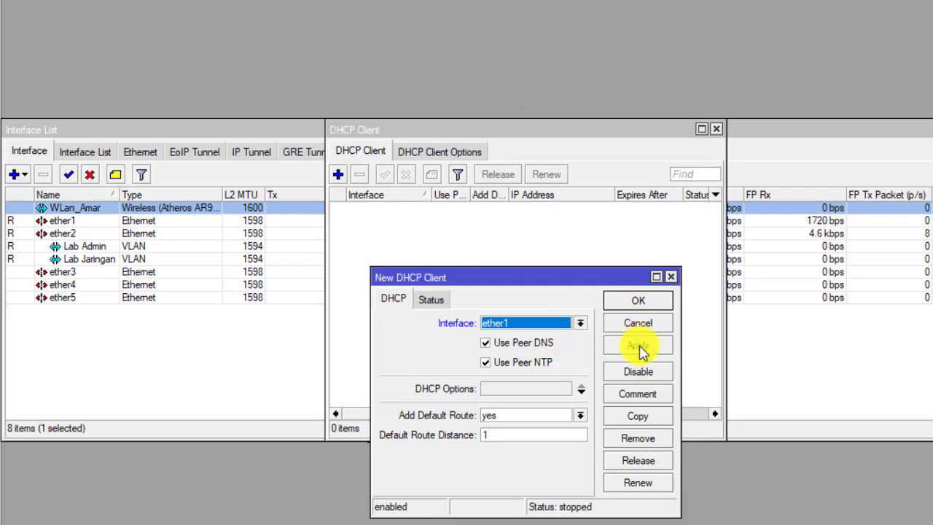
pyautogui.click(637, 303)
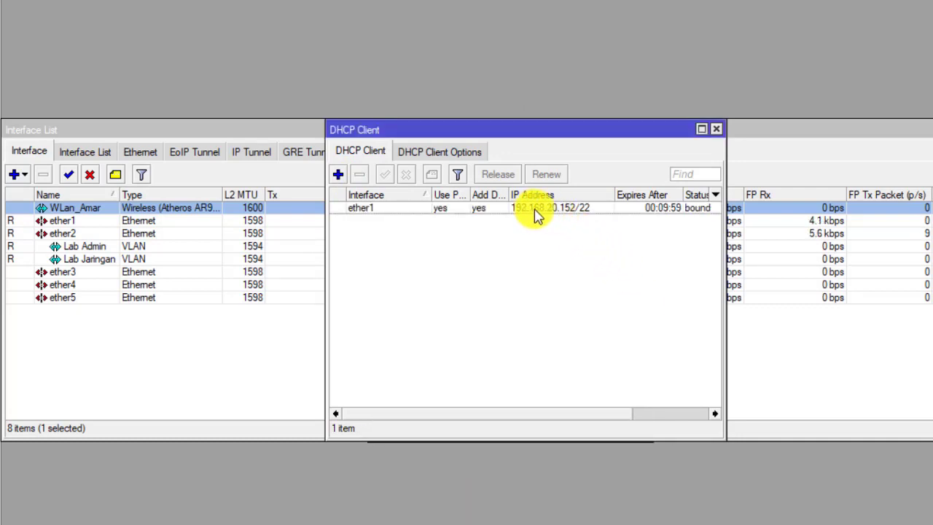
pyautogui.click(716, 130)
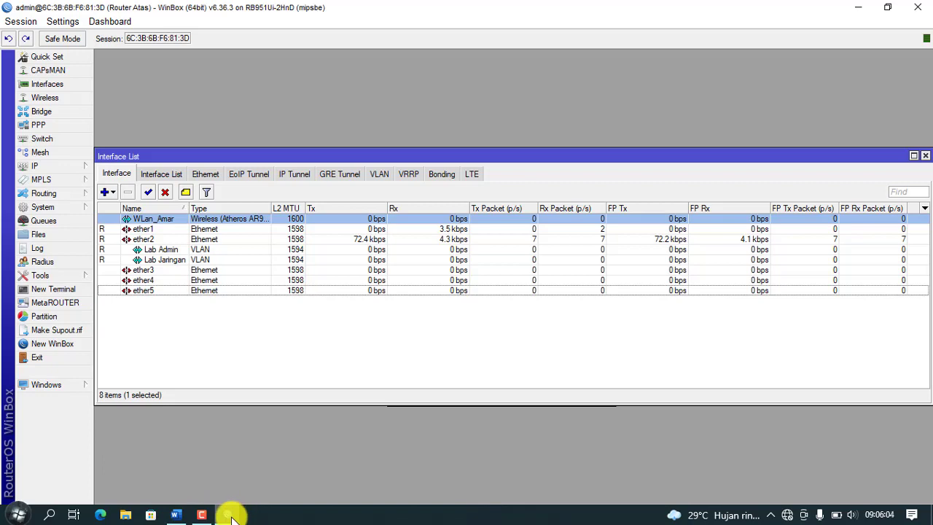
pyautogui.moveTo(232, 516)
pyautogui.click(175, 515)
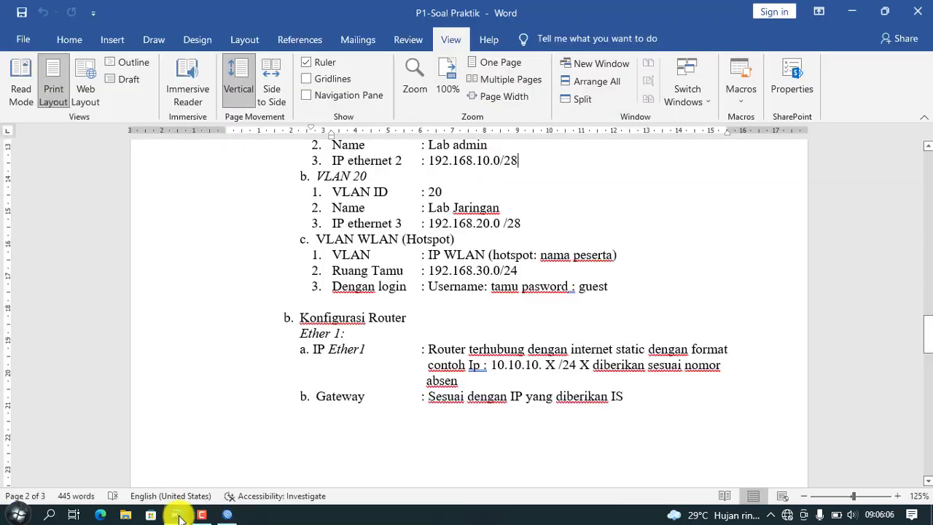
pyautogui.scroll(1, 386, 277)
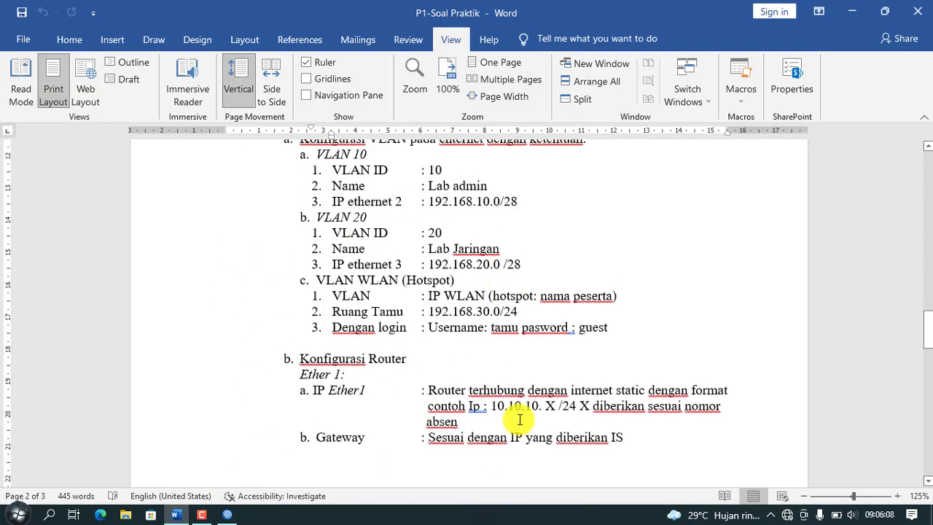
pyautogui.scroll(-6, 503, 408)
pyautogui.scroll(-6, 478, 392)
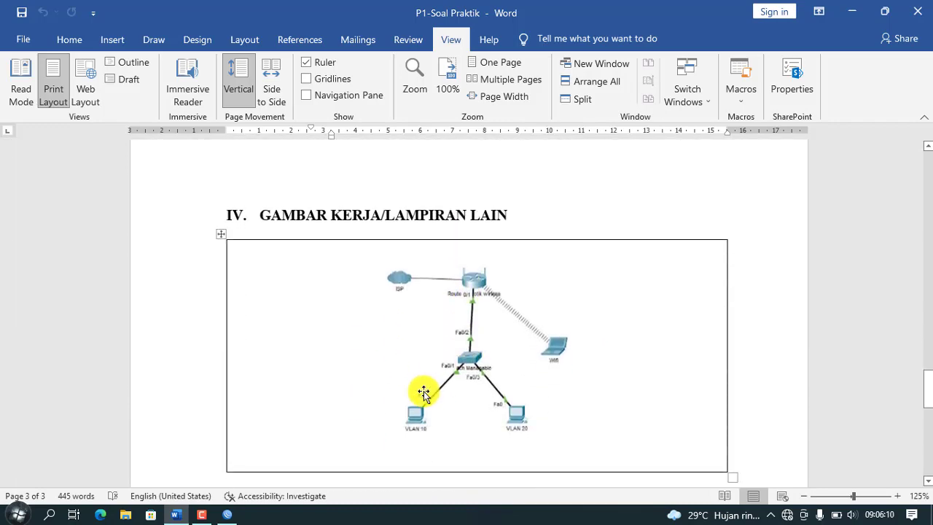
pyautogui.click(228, 515)
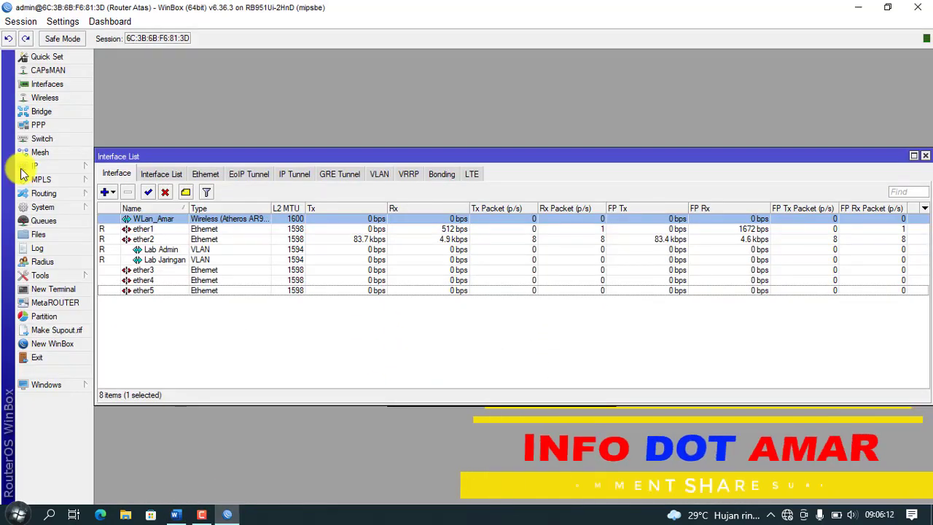
# Step: Set the router's DNS server to 8.8.8.8 with Allow Remote Requests enabled
pyautogui.click(56, 167)
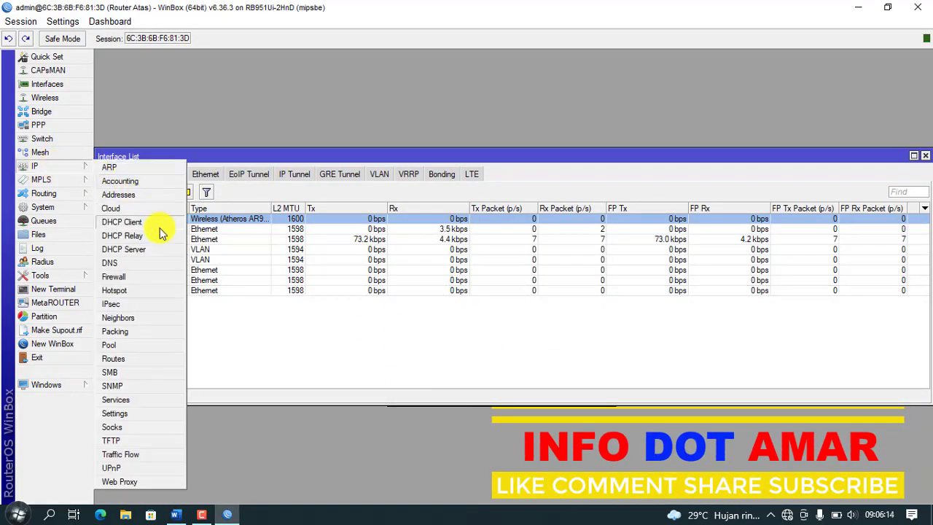
pyautogui.click(140, 264)
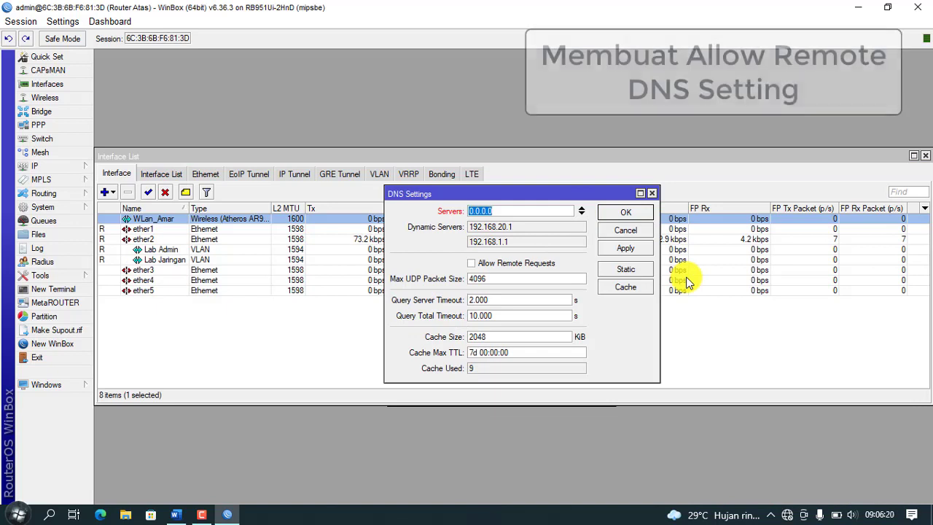
pyautogui.write('8.8.8.8')
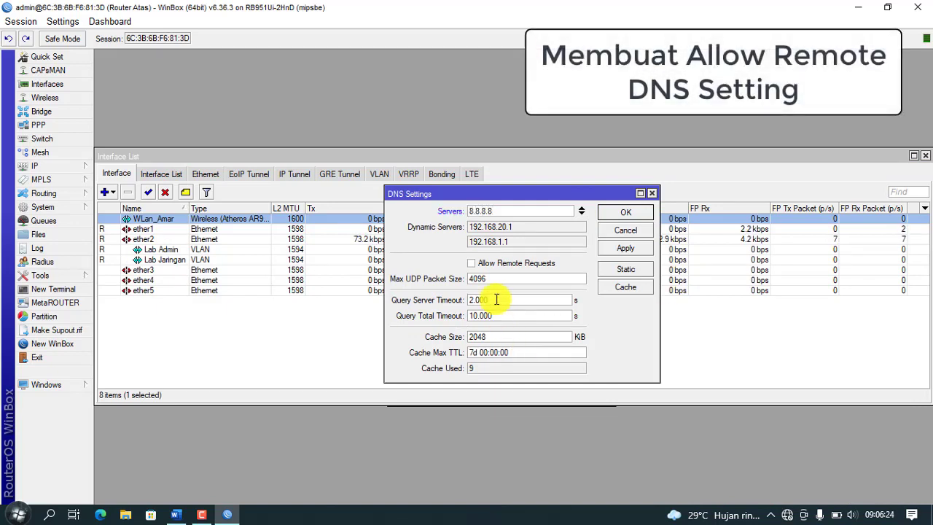
pyautogui.click(473, 264)
pyautogui.click(642, 249)
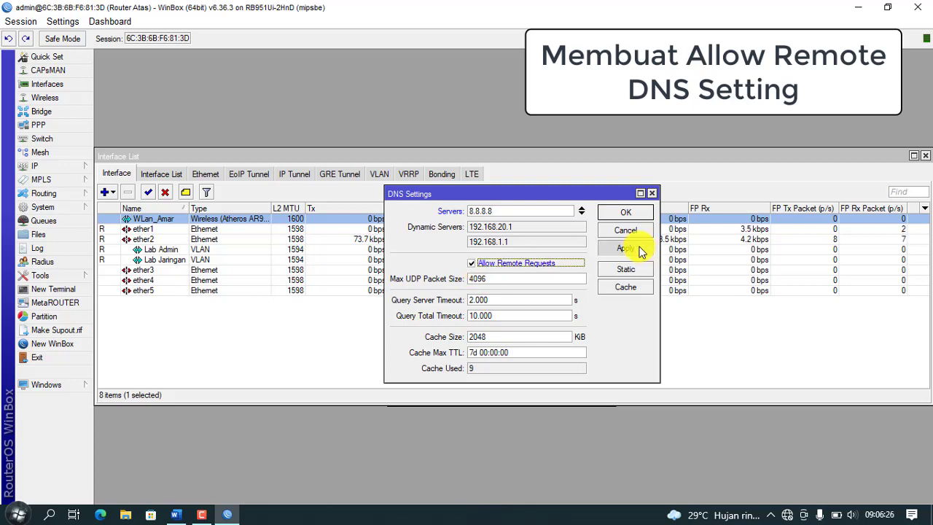
pyautogui.click(626, 213)
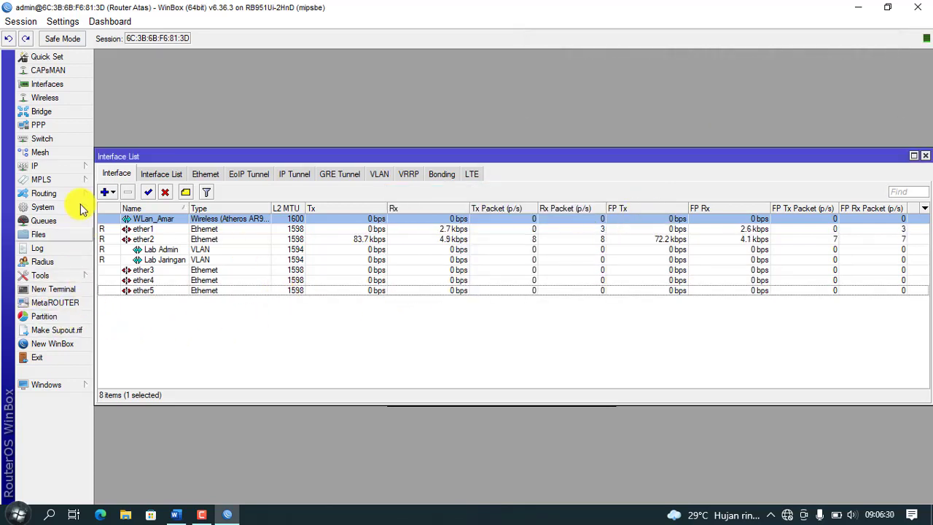
# Step: Add a srcnat NAT rule with out-interface ether1 and action masquerade
pyautogui.click(76, 167)
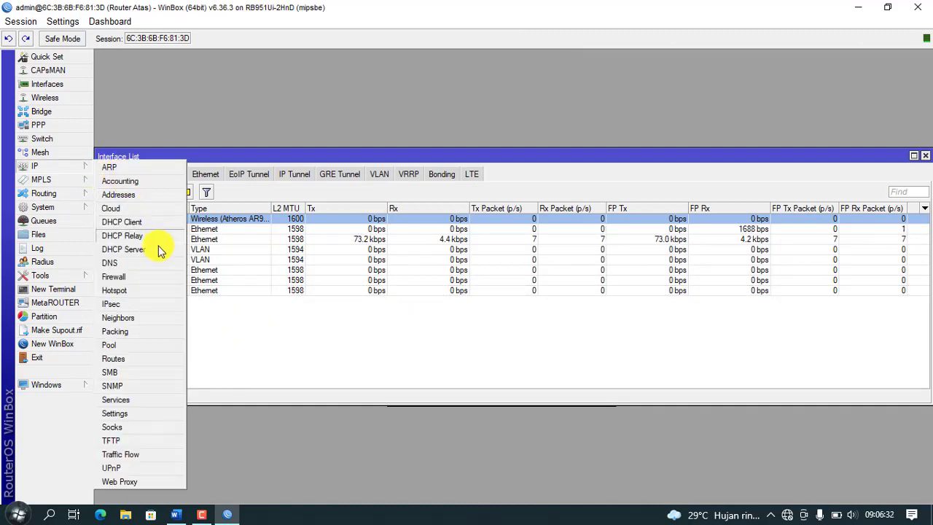
pyautogui.click(142, 281)
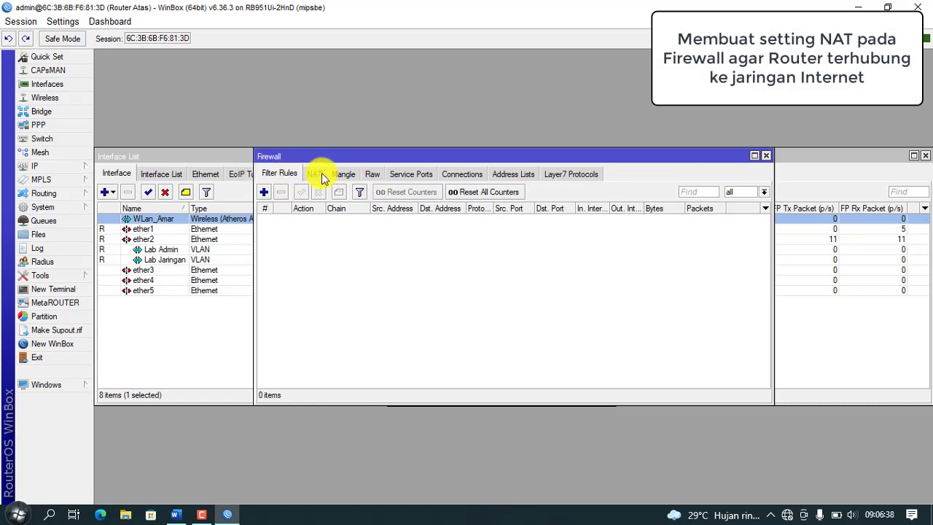
pyautogui.click(263, 191)
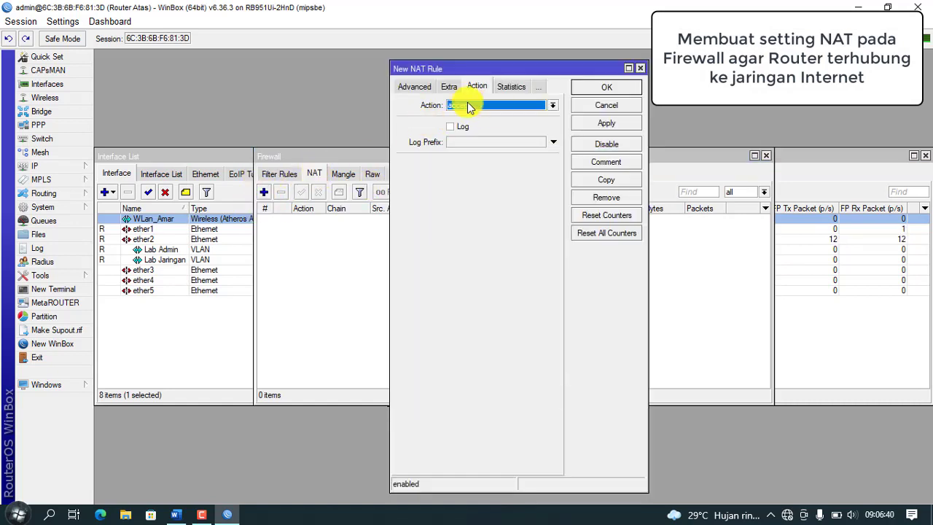
pyautogui.click(415, 87)
pyautogui.click(401, 88)
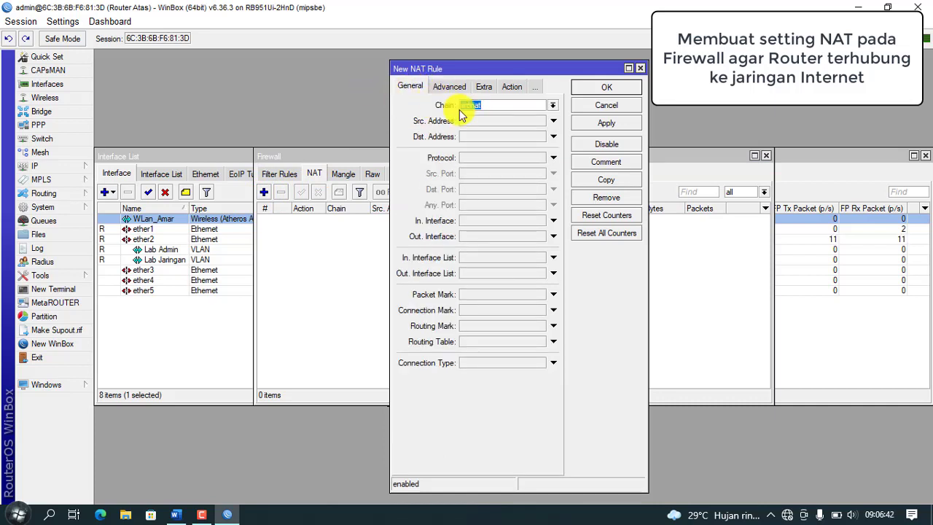
pyautogui.click(554, 235)
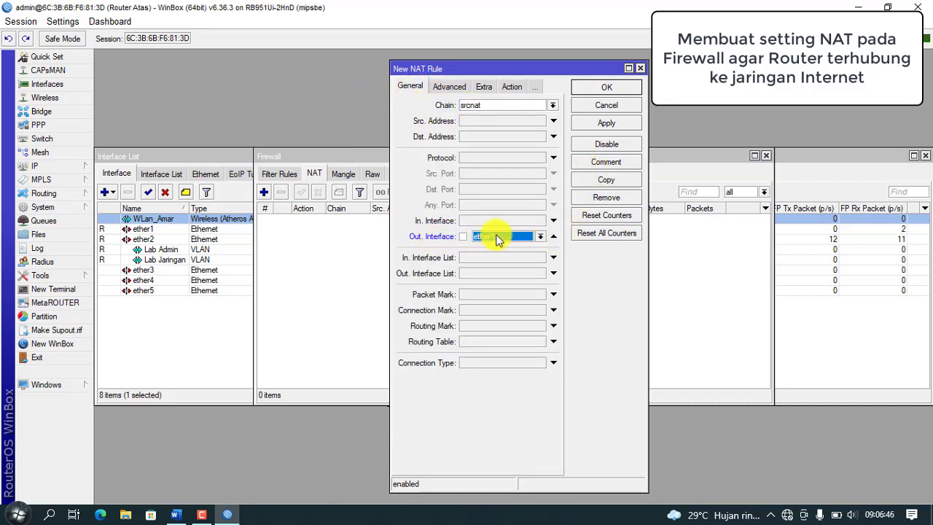
pyautogui.click(512, 87)
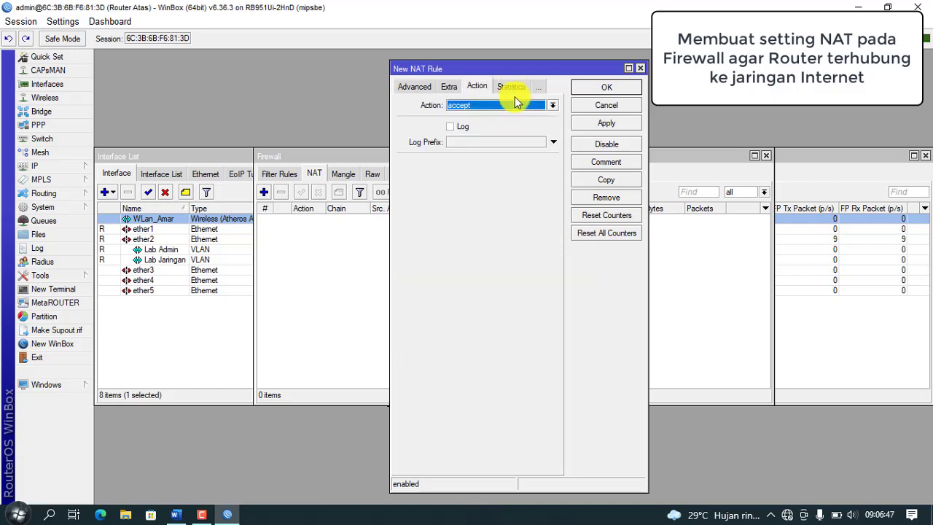
pyautogui.click(551, 107)
pyautogui.click(500, 166)
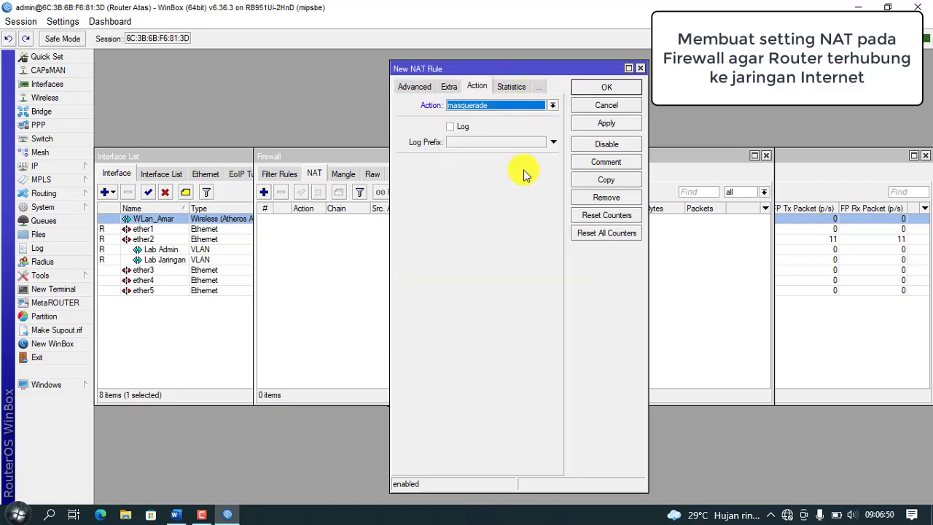
pyautogui.click(606, 124)
pyautogui.click(607, 91)
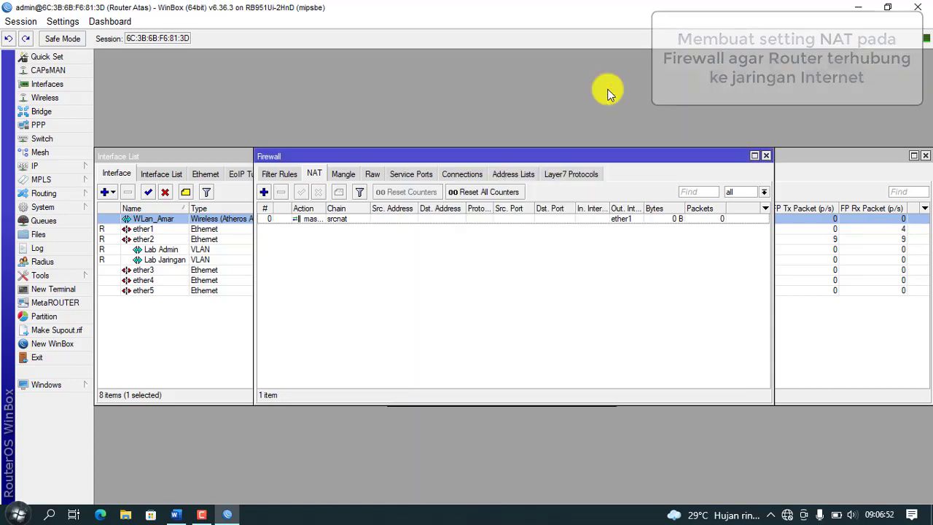
# Step: Ping 8.8.8.8 from a terminal (no route to host), then close the terminal and firewall windows
pyautogui.click(62, 291)
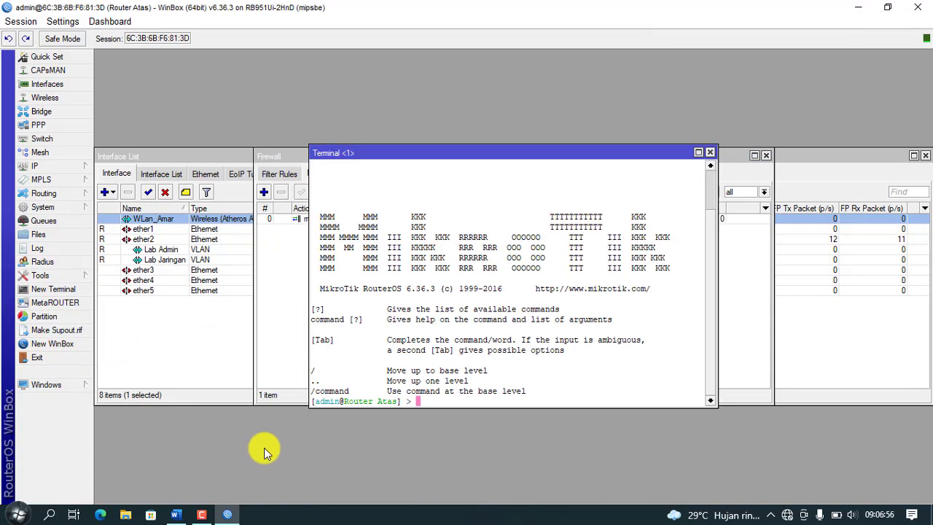
pyautogui.write('ping 8.8.8.8')
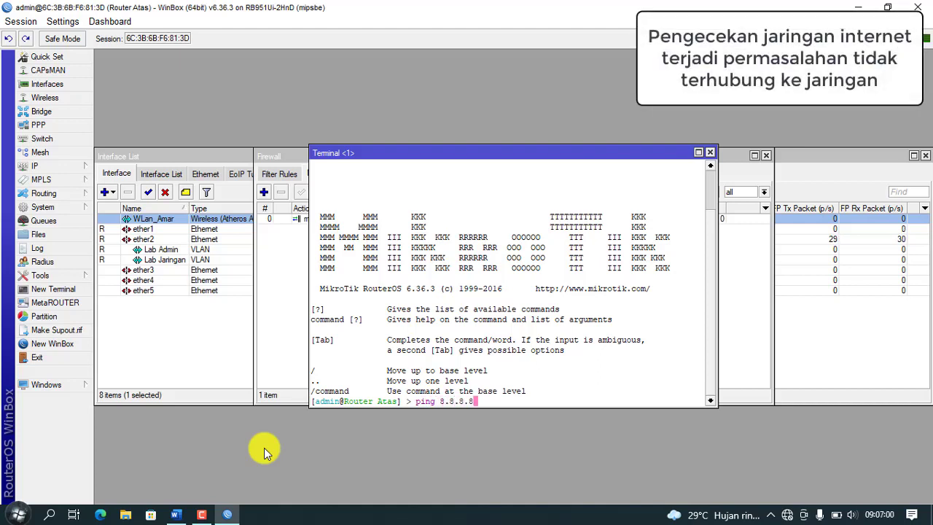
pyautogui.press('Return')
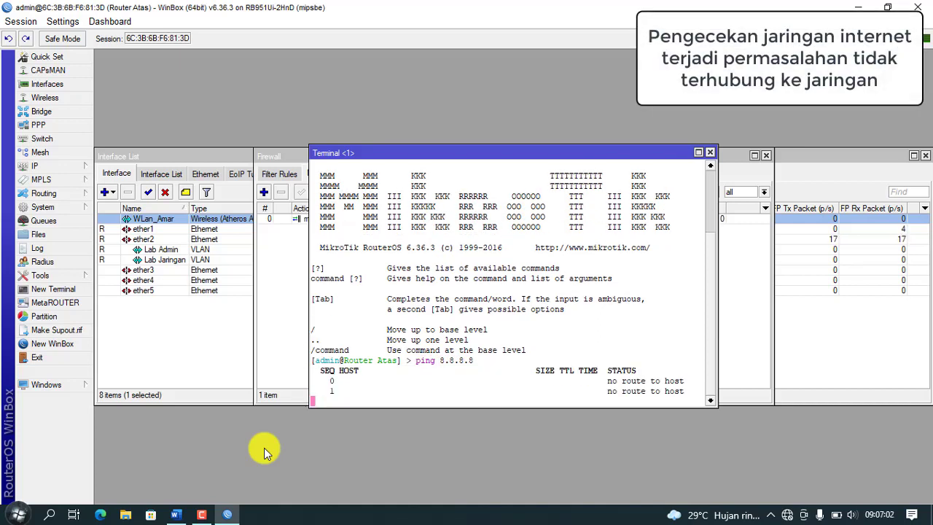
pyautogui.click(708, 152)
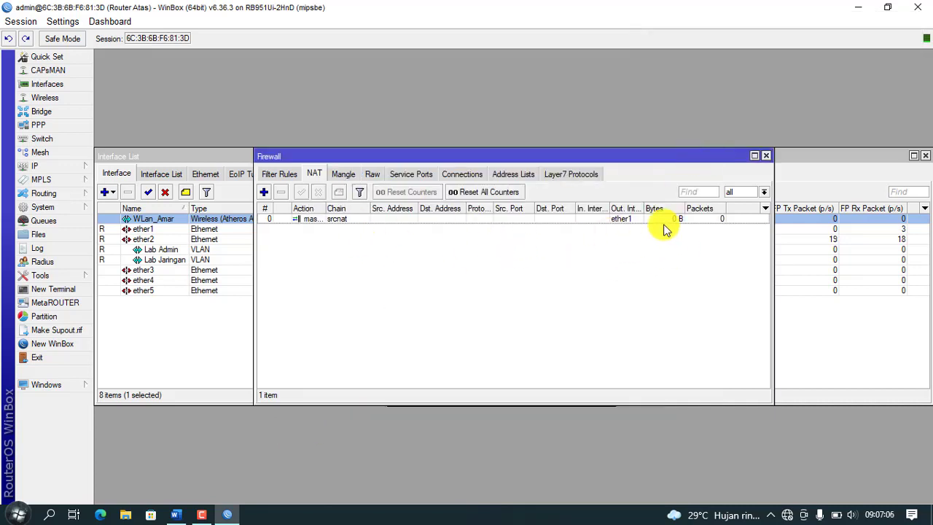
pyautogui.click(767, 156)
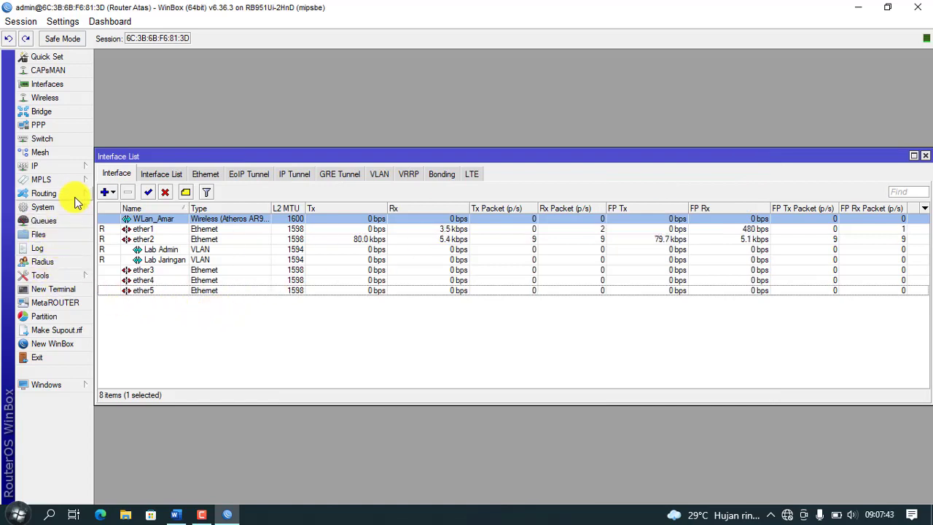
# Step: Run DHCP Setup on Lab Admin with default values and a 00:10:00 lease, creating dhcp1
pyautogui.click(69, 169)
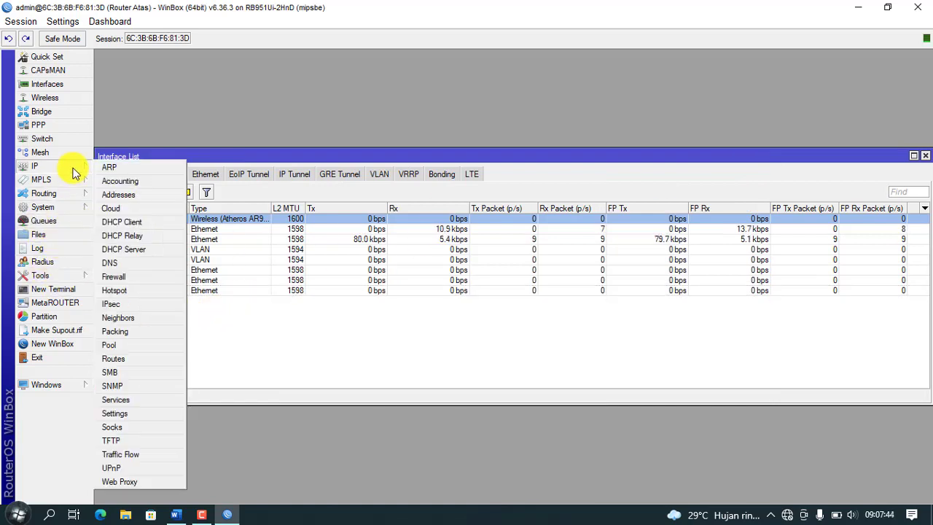
pyautogui.click(136, 252)
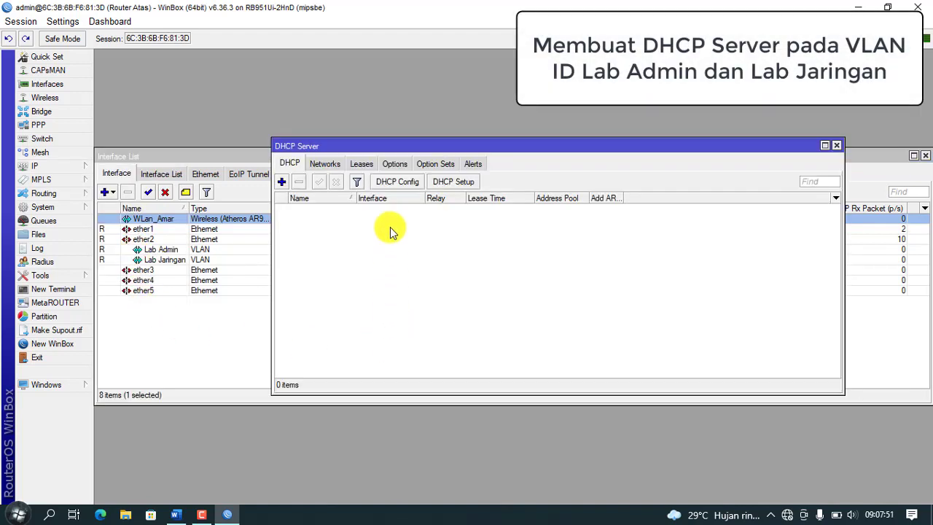
pyautogui.click(464, 185)
pyautogui.click(594, 275)
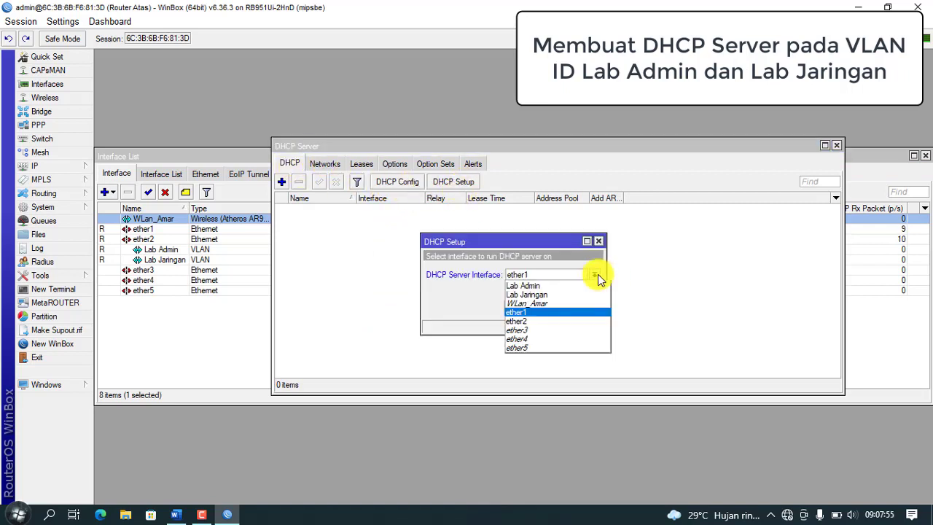
pyautogui.click(560, 285)
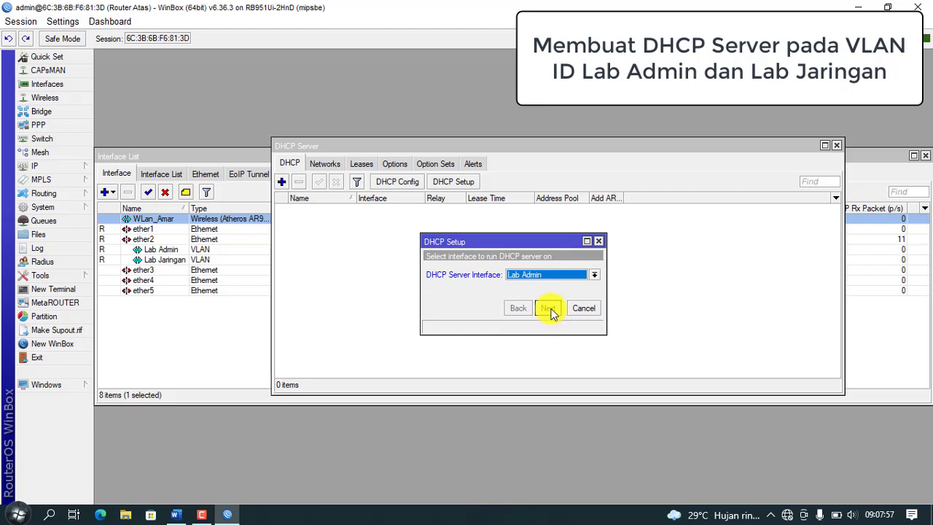
pyautogui.click(551, 309)
pyautogui.click(549, 309)
pyautogui.click(549, 309)
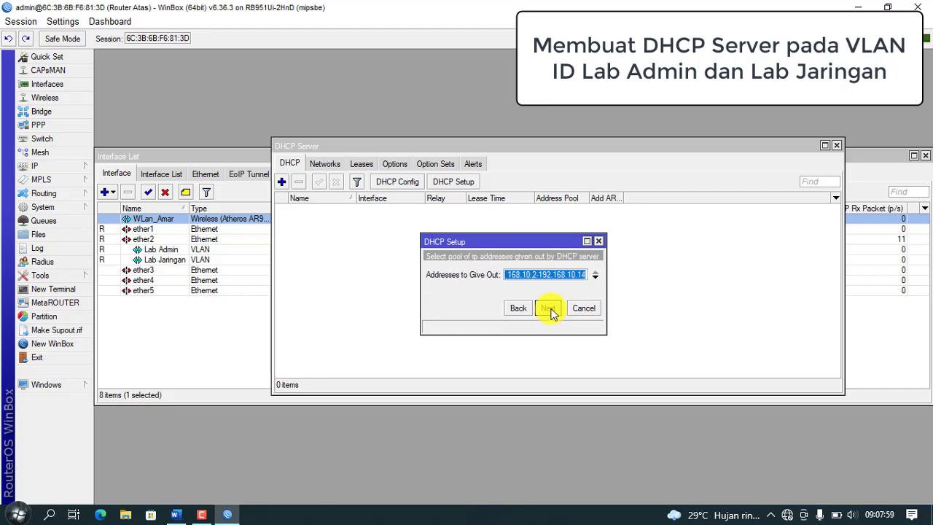
pyautogui.click(551, 309)
pyautogui.click(551, 309)
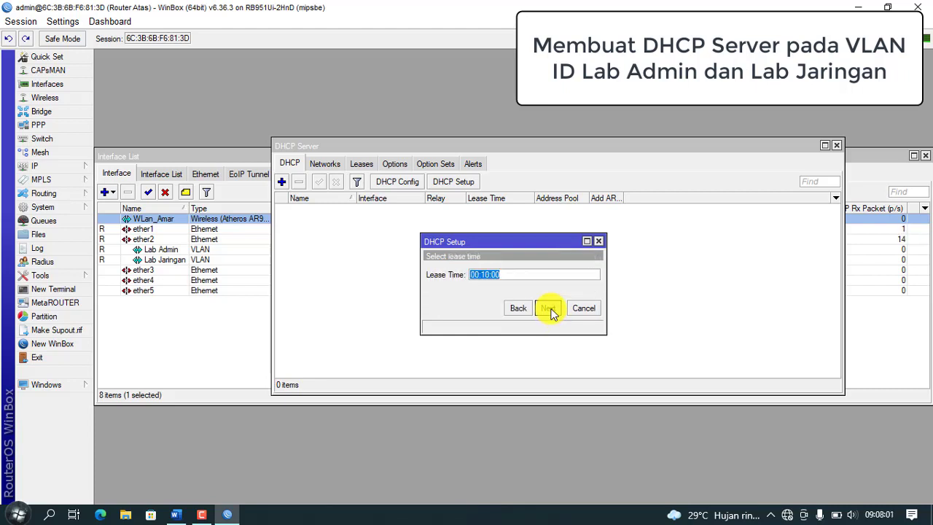
pyautogui.click(551, 310)
pyautogui.click(513, 271)
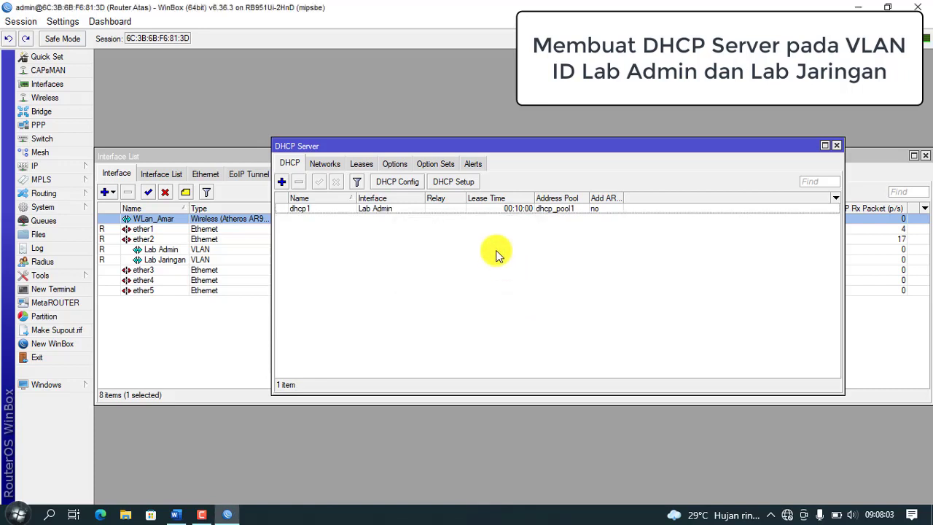
# Step: Run DHCP Setup on Lab Jaringan with gateway 192.168.20.1 and a 00:10:00 lease, creating dhcp2
pyautogui.click(458, 183)
pyautogui.click(593, 275)
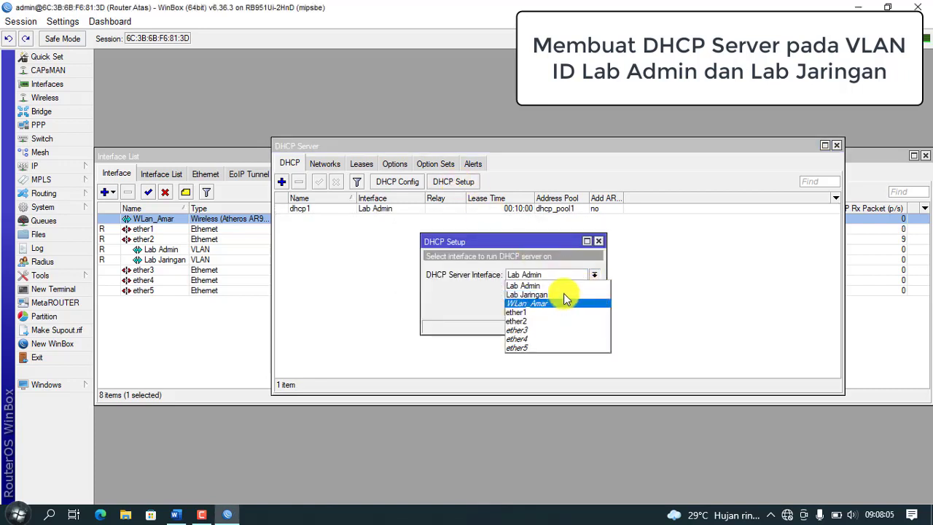
pyautogui.click(564, 294)
pyautogui.click(543, 309)
pyautogui.click(547, 310)
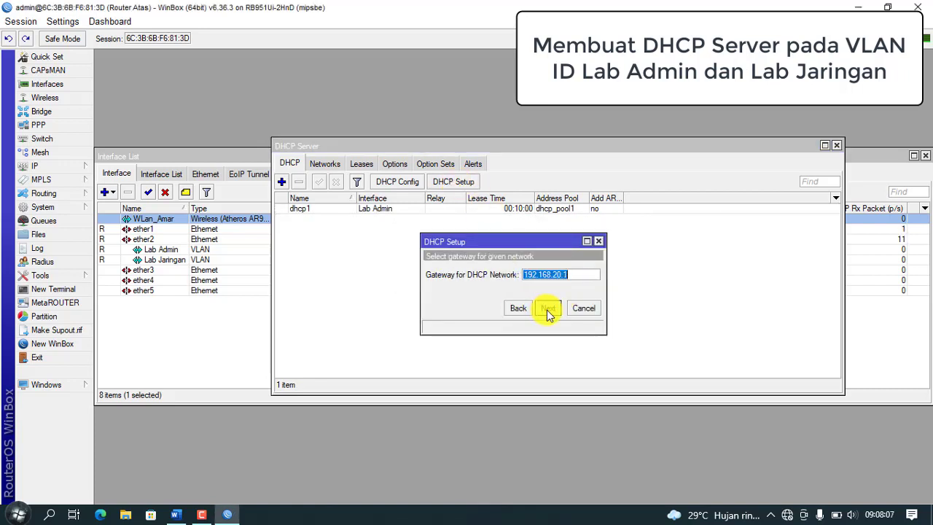
pyautogui.click(546, 310)
pyautogui.click(550, 310)
pyautogui.click(550, 309)
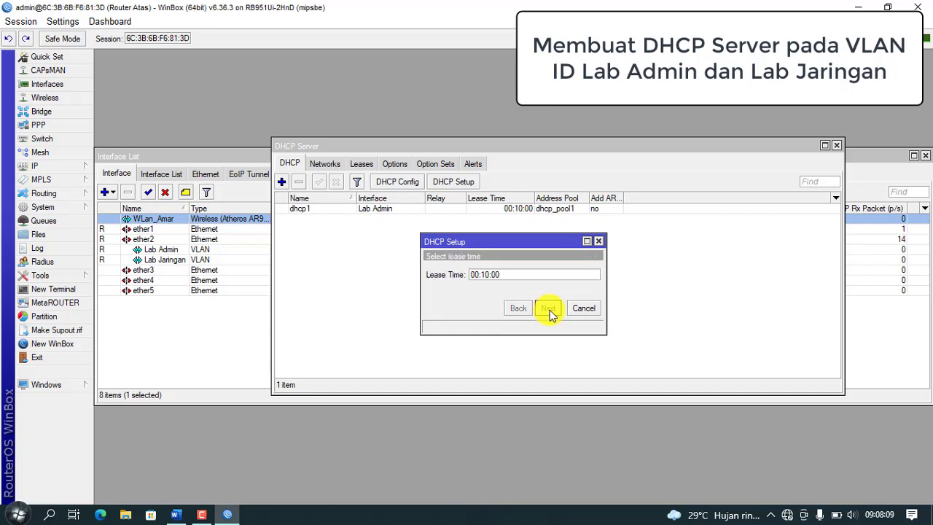
pyautogui.click(550, 310)
pyautogui.click(514, 271)
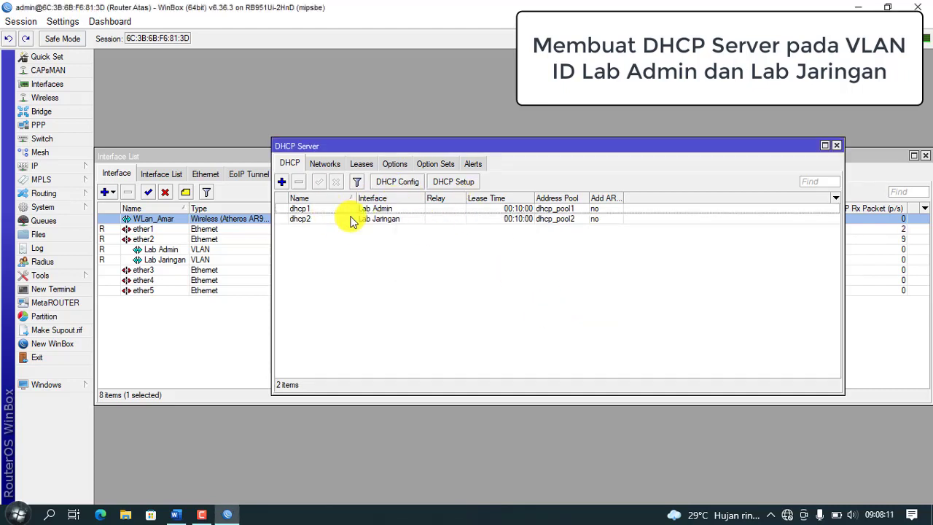
pyautogui.click(837, 145)
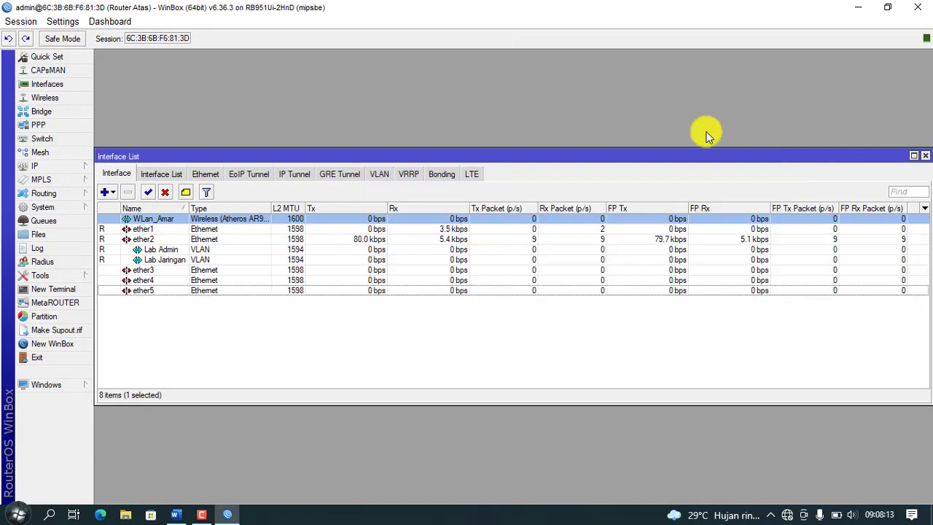
# Step: Open WLan_Amar's wireless settings and check the required values on the exam sheet
pyautogui.click(51, 98)
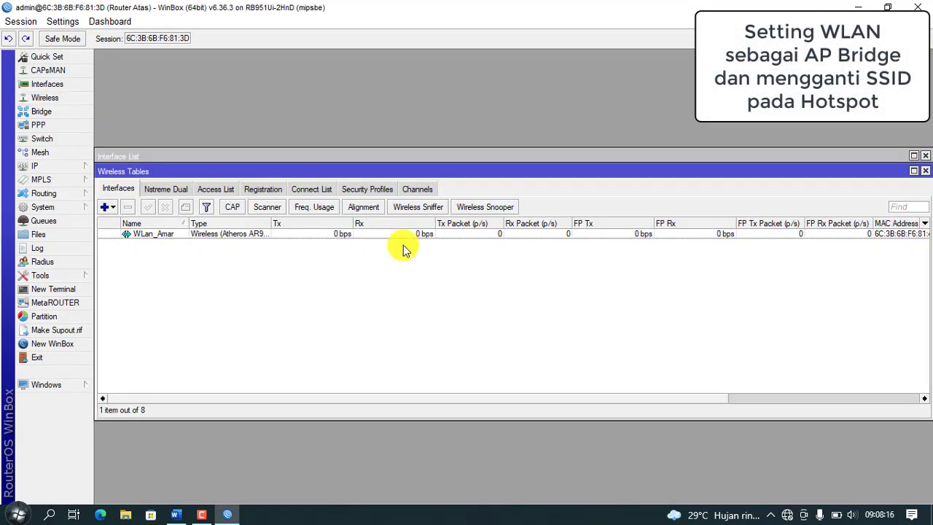
pyautogui.doubleClick(174, 239)
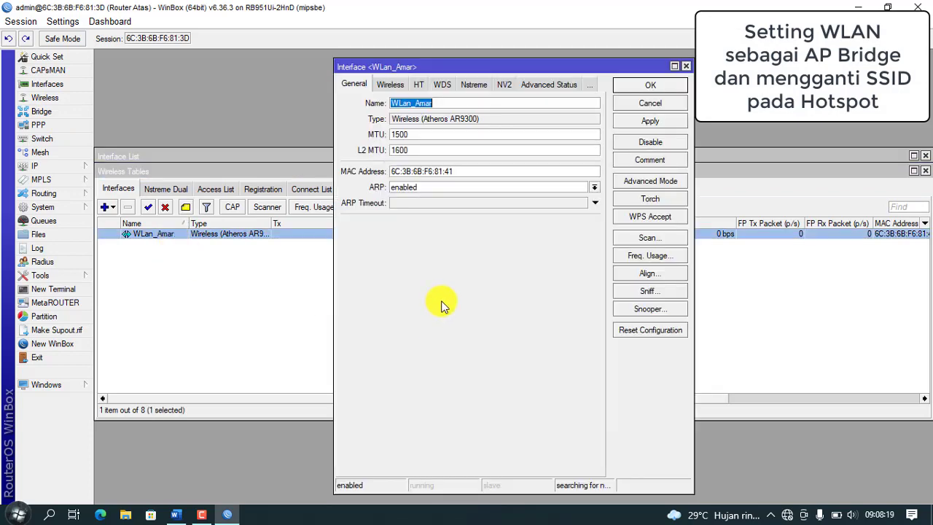
pyautogui.click(391, 87)
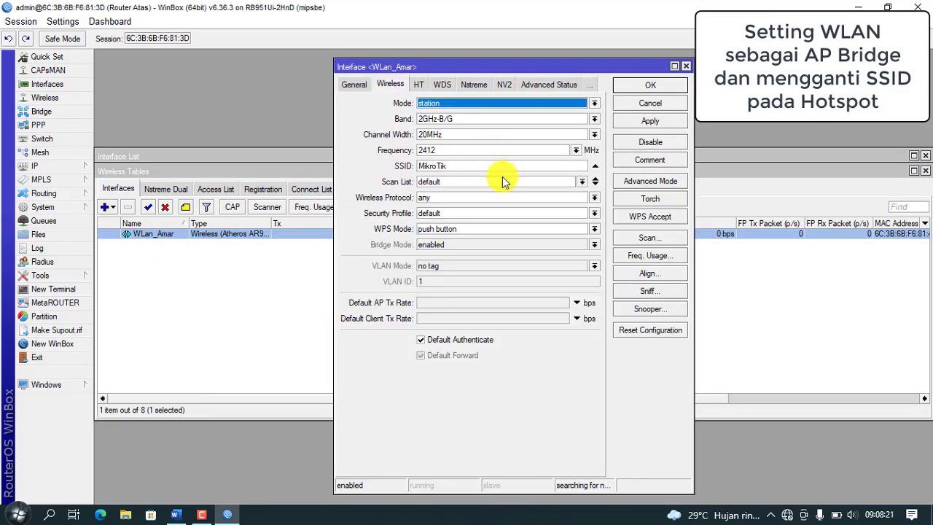
pyautogui.click(175, 515)
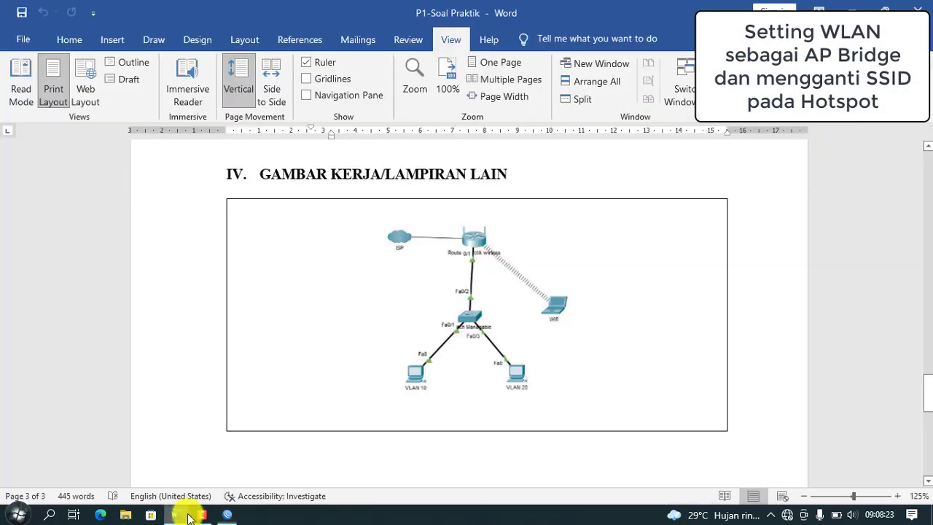
pyautogui.scroll(8, 423, 277)
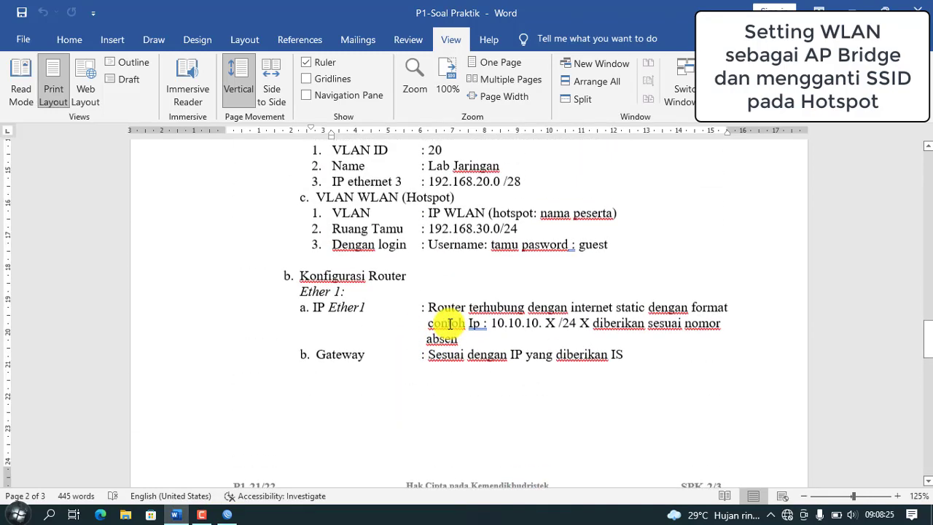
pyautogui.scroll(1, 369, 292)
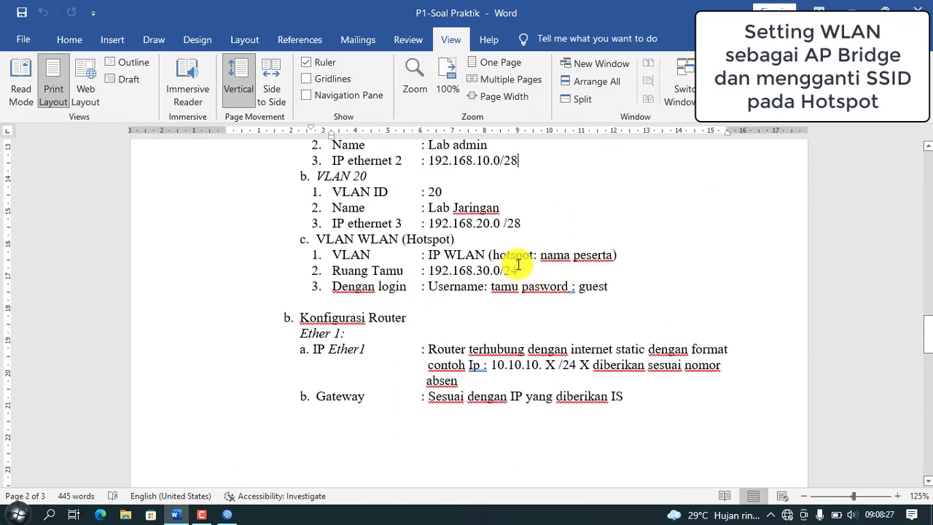
# Step: Set WLan_Amar to ap bridge mode with SSID UKK_Amar and apply
pyautogui.click(228, 515)
pyautogui.click(595, 103)
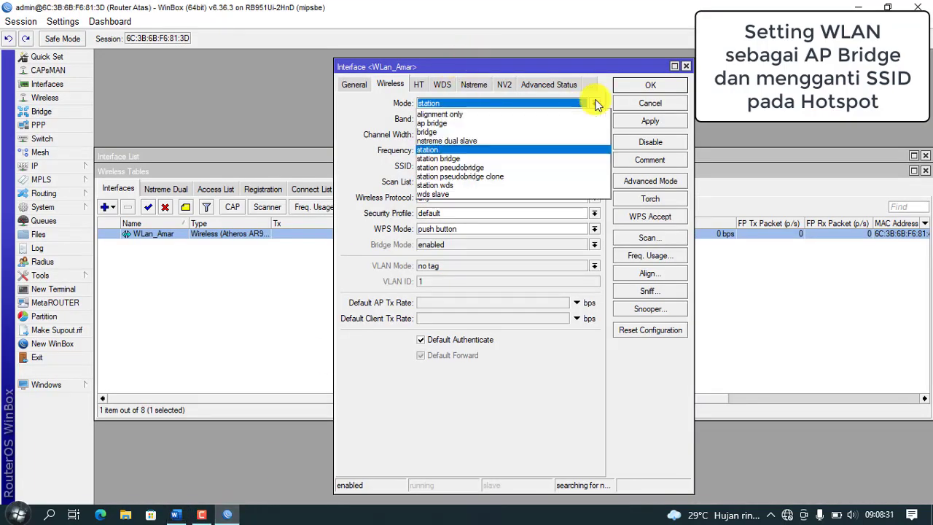
pyautogui.click(525, 124)
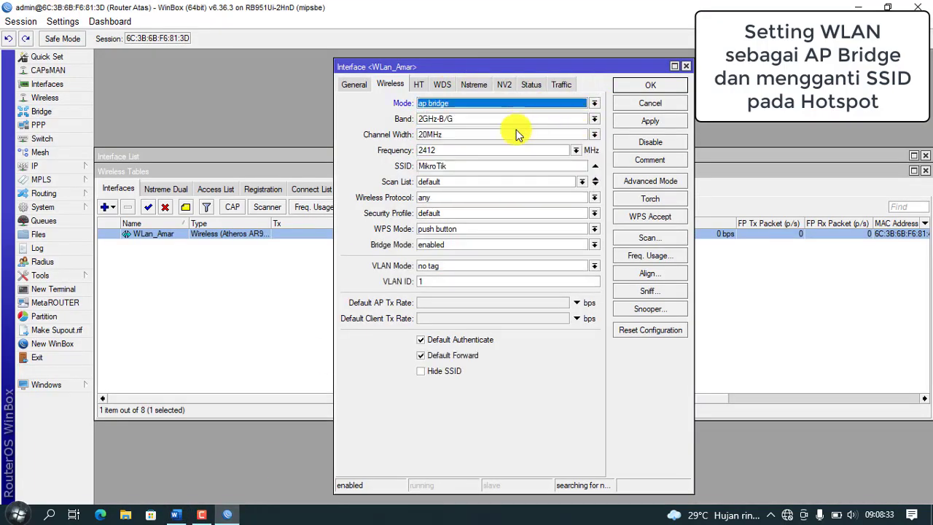
pyautogui.doubleClick(479, 168)
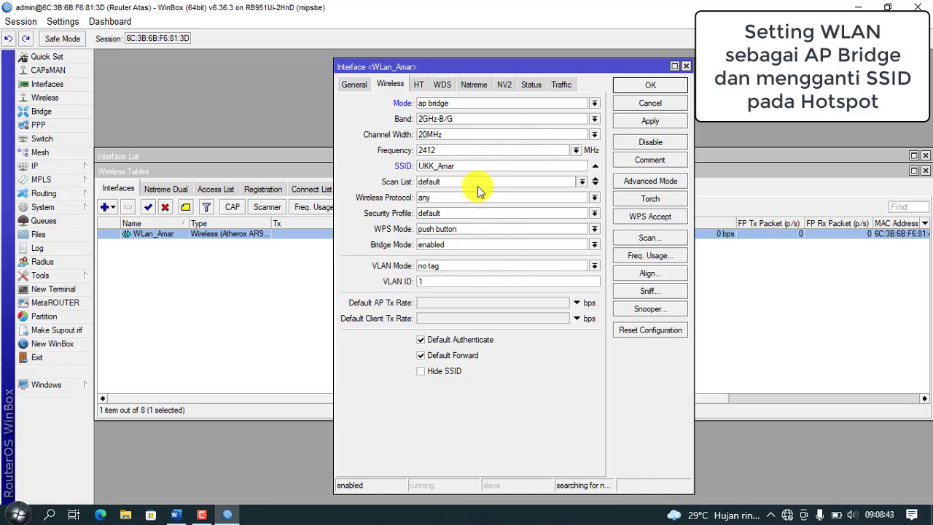
pyautogui.click(655, 122)
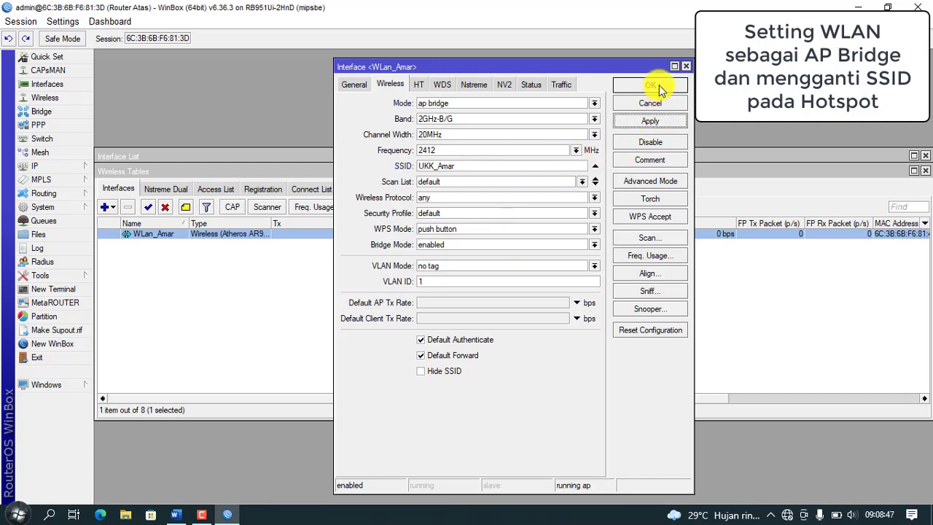
pyautogui.click(651, 86)
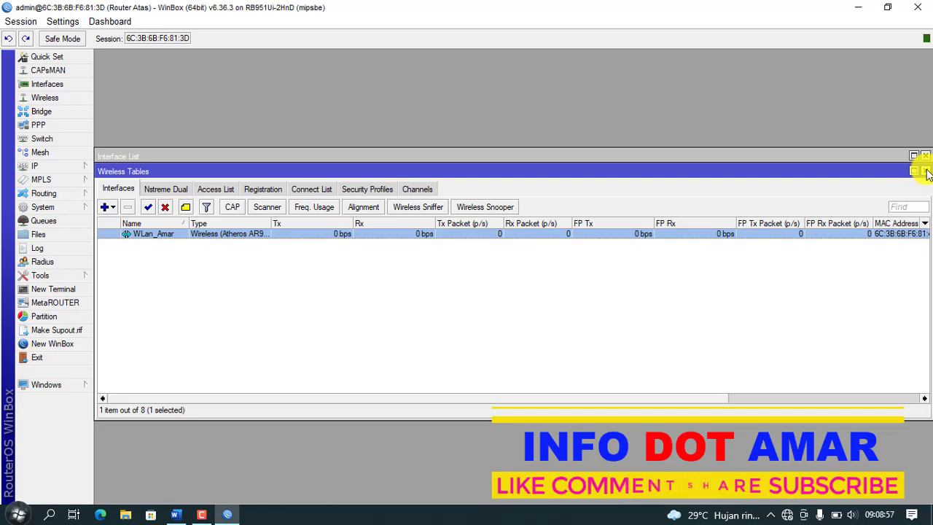
# Step: Start Hotspot Setup with WLan_Amar as the hotspot interface
pyautogui.click(926, 172)
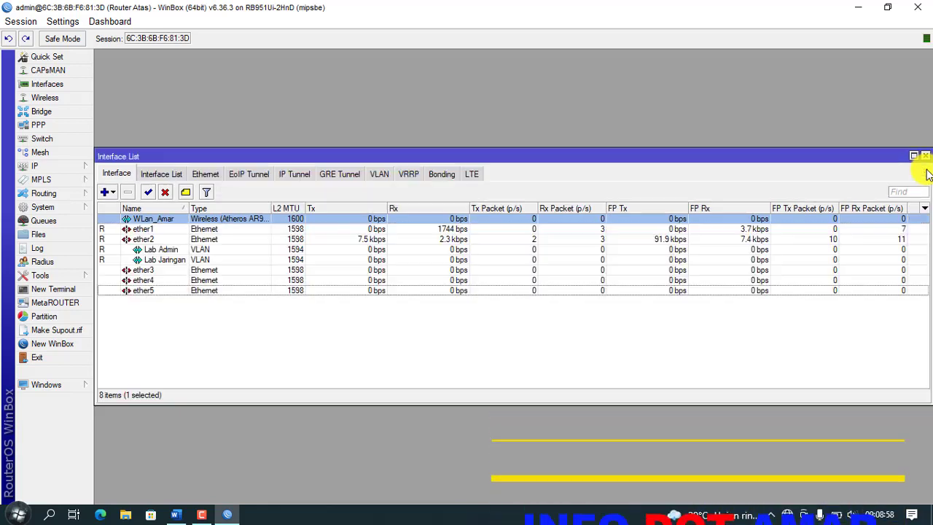
pyautogui.click(59, 167)
pyautogui.click(146, 298)
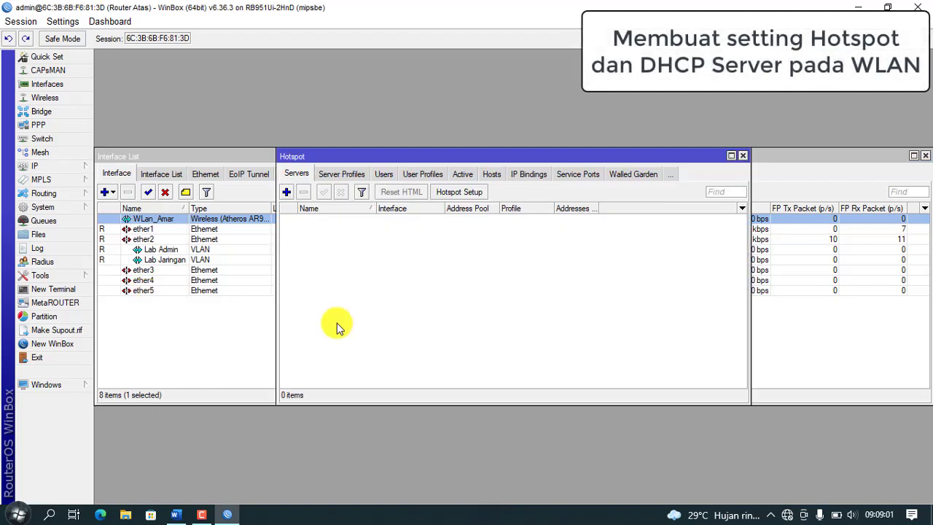
pyautogui.click(473, 192)
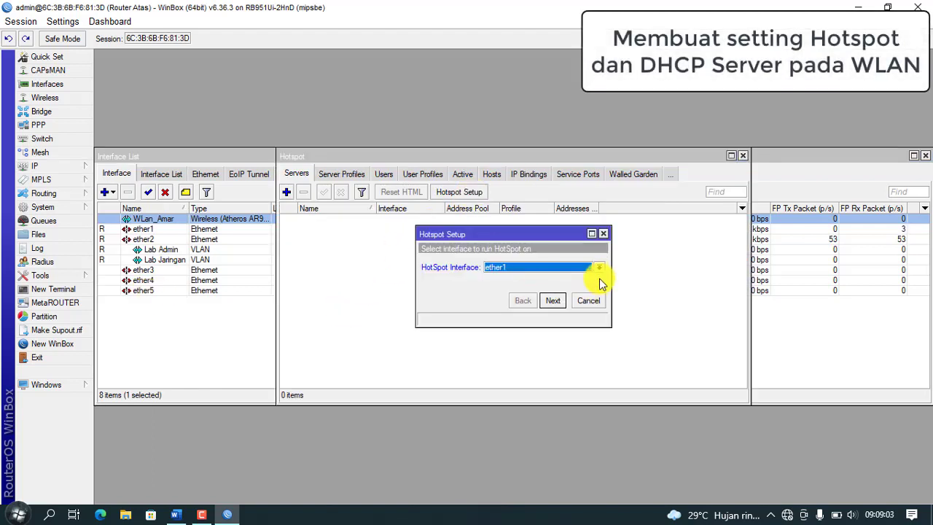
pyautogui.click(601, 267)
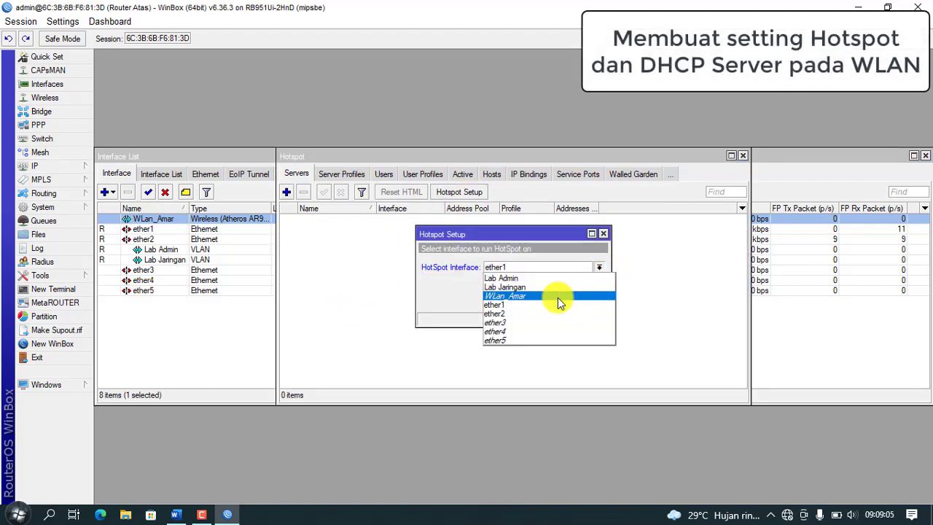
pyautogui.click(558, 299)
pyautogui.click(553, 301)
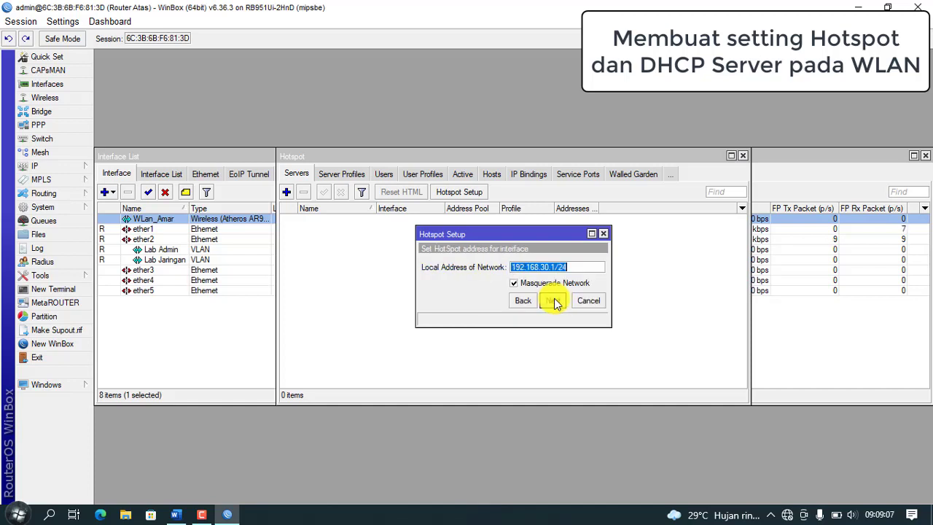
# Step: Accept 192.168.30.1/24, the default pool and DNS 8.8.8.8, set DNS name ukkmusaka.com, and finish
pyautogui.click(554, 301)
pyautogui.click(554, 301)
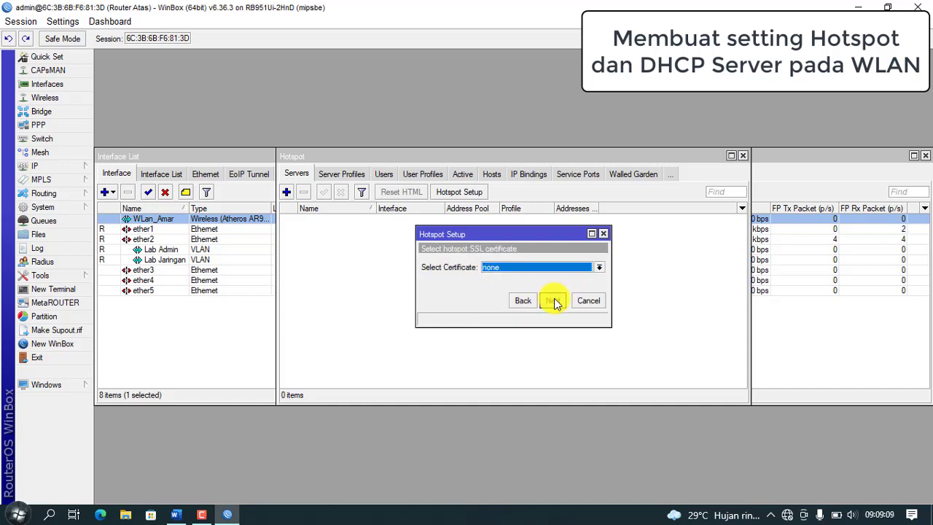
pyautogui.click(554, 301)
pyautogui.click(554, 301)
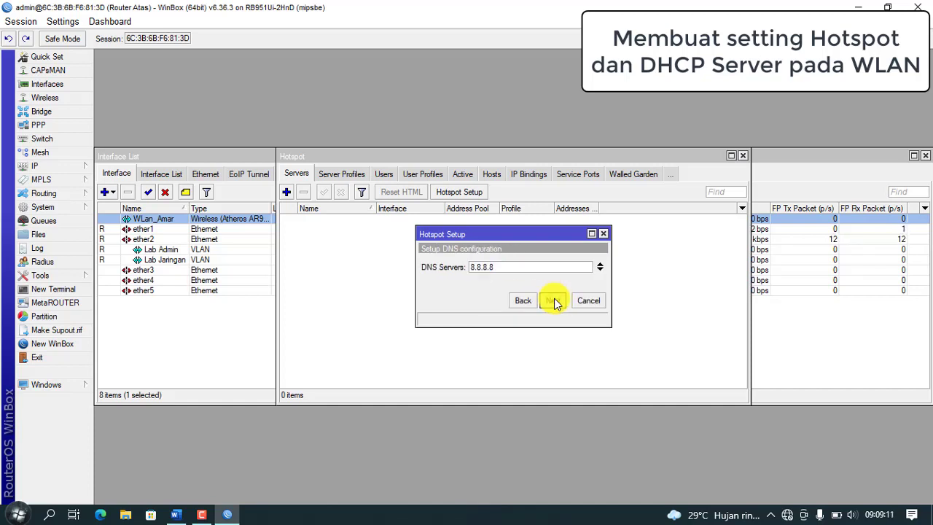
pyautogui.click(554, 301)
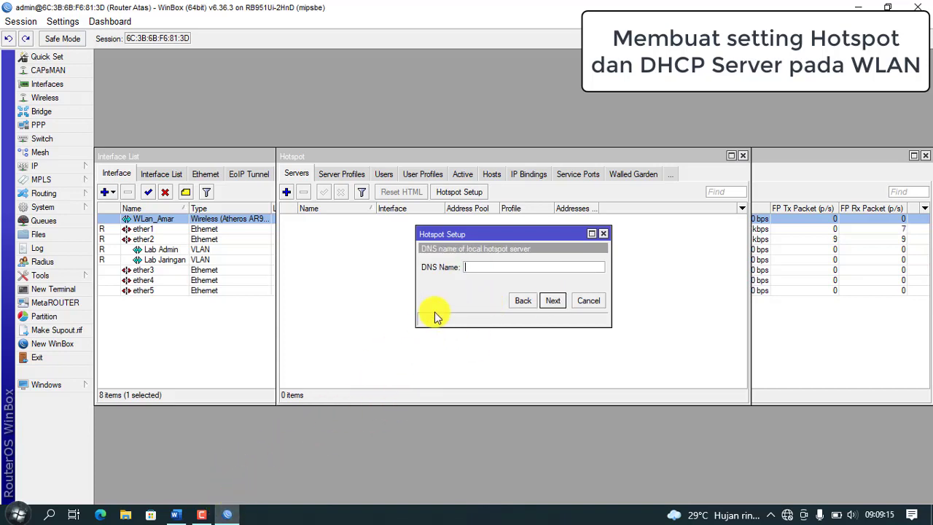
pyautogui.click(229, 514)
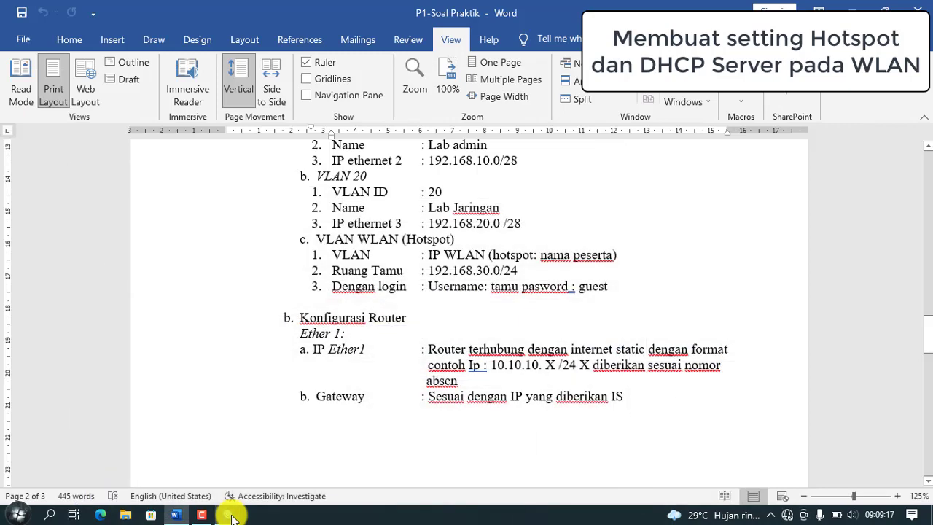
pyautogui.click(229, 515)
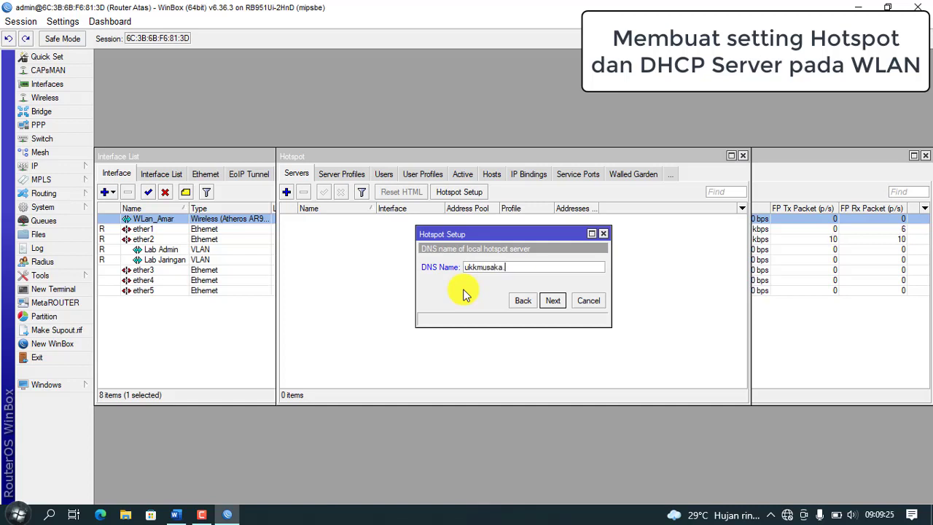
pyautogui.click(553, 300)
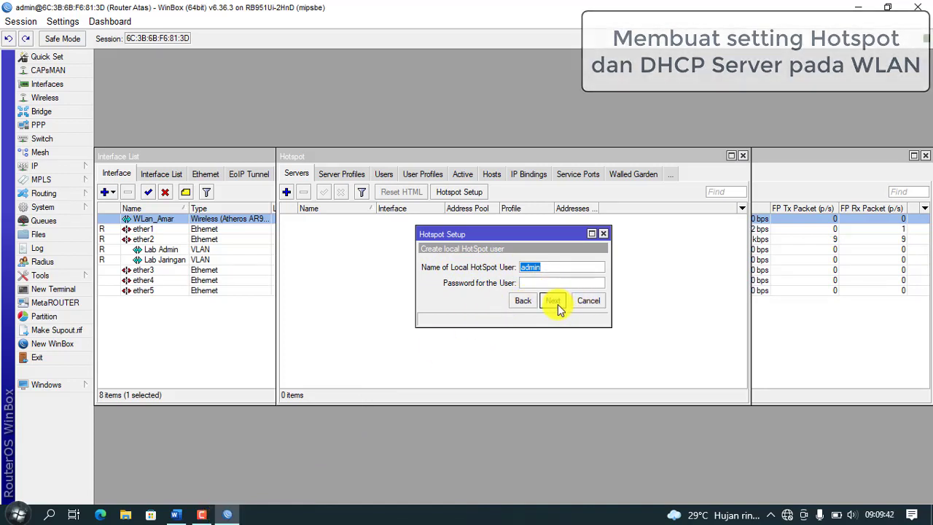
pyautogui.click(557, 304)
pyautogui.click(514, 273)
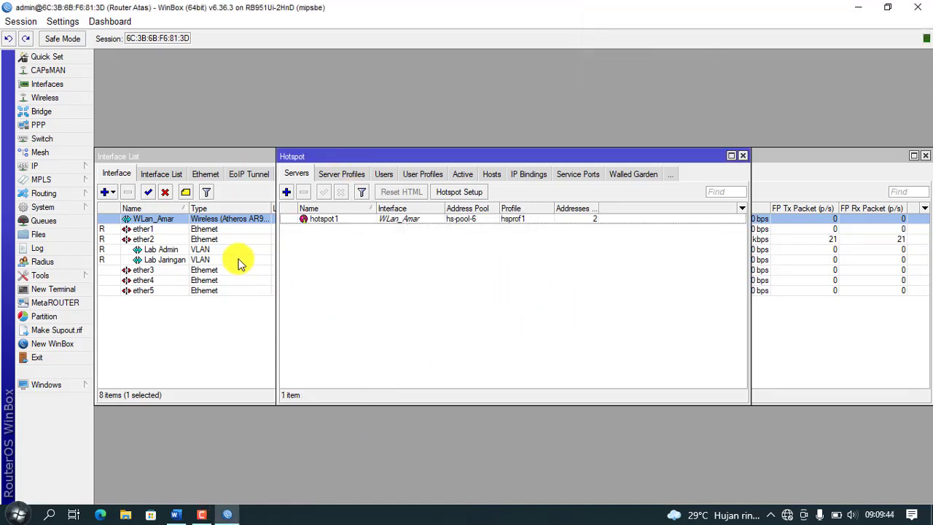
# Step: Add hotspot user tamu with its password and the default profile
pyautogui.click(384, 175)
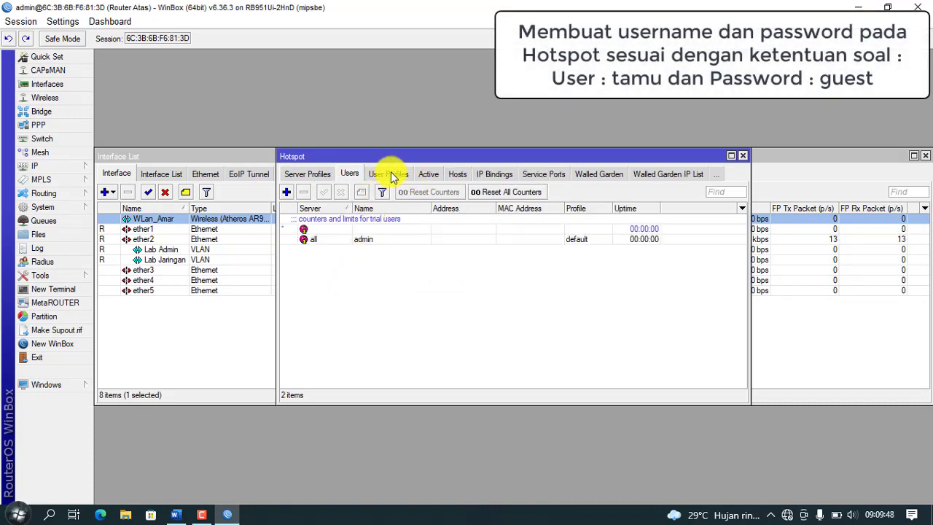
pyautogui.click(286, 192)
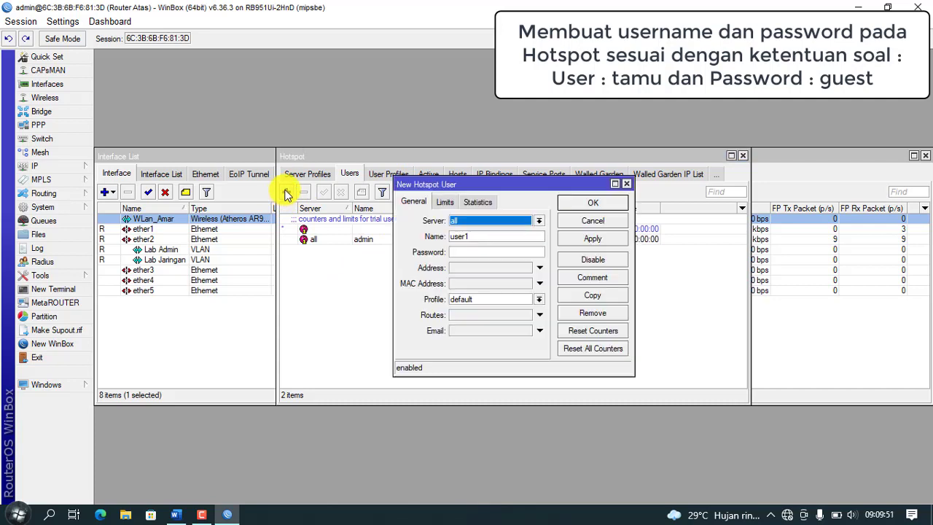
pyautogui.click(502, 238)
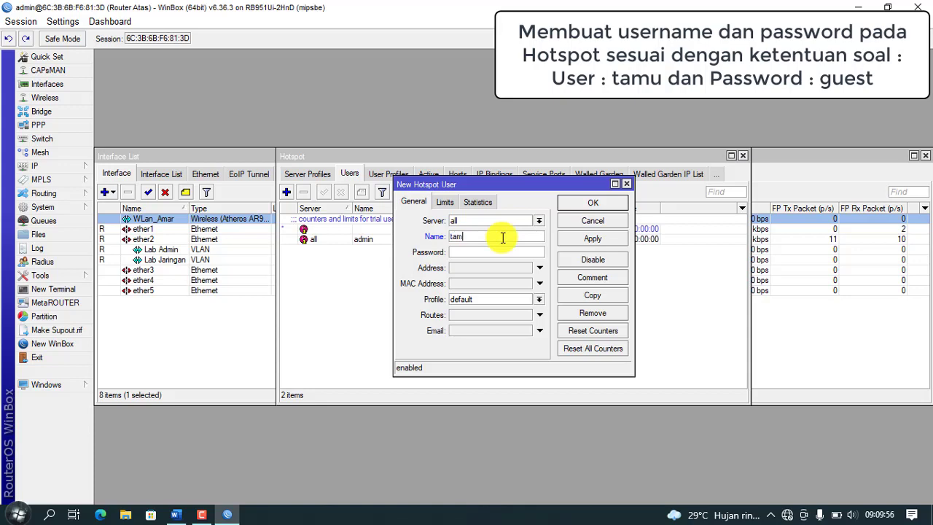
pyautogui.click(180, 516)
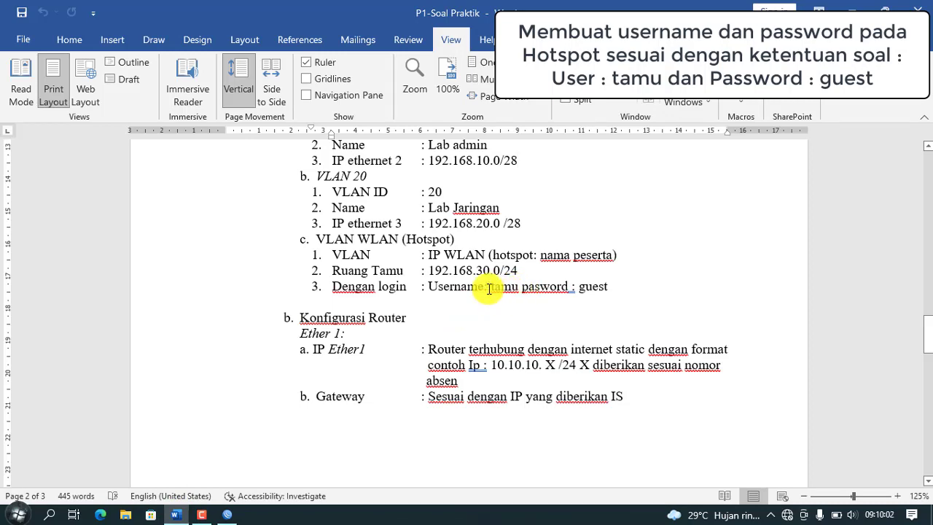
pyautogui.click(229, 515)
pyautogui.click(486, 252)
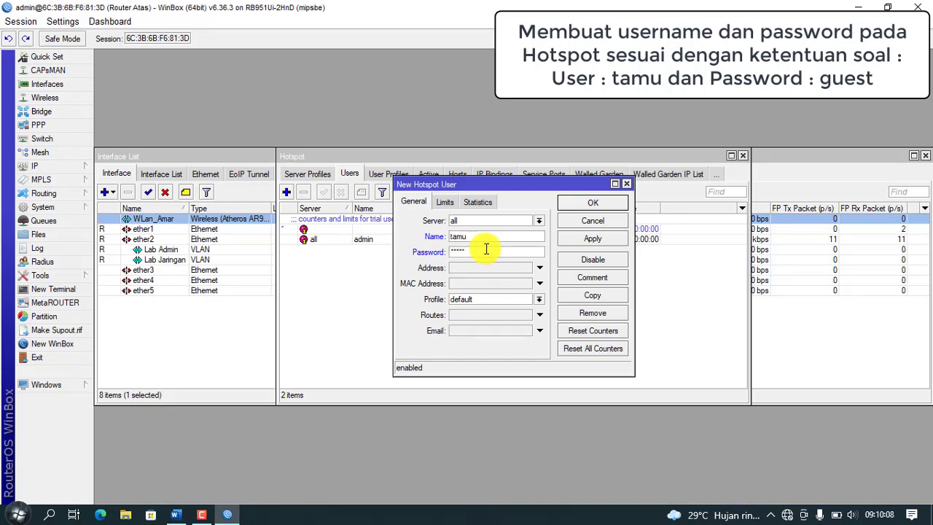
pyautogui.click(601, 242)
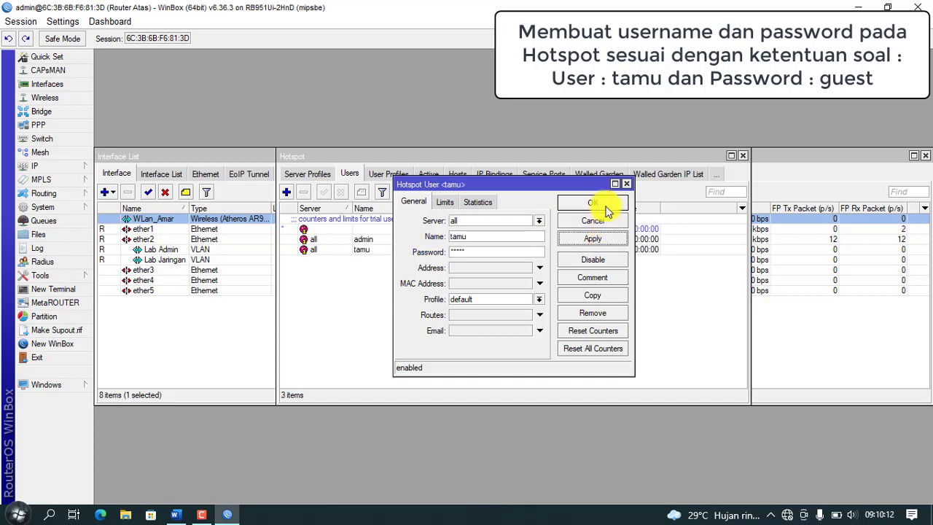
pyautogui.click(599, 207)
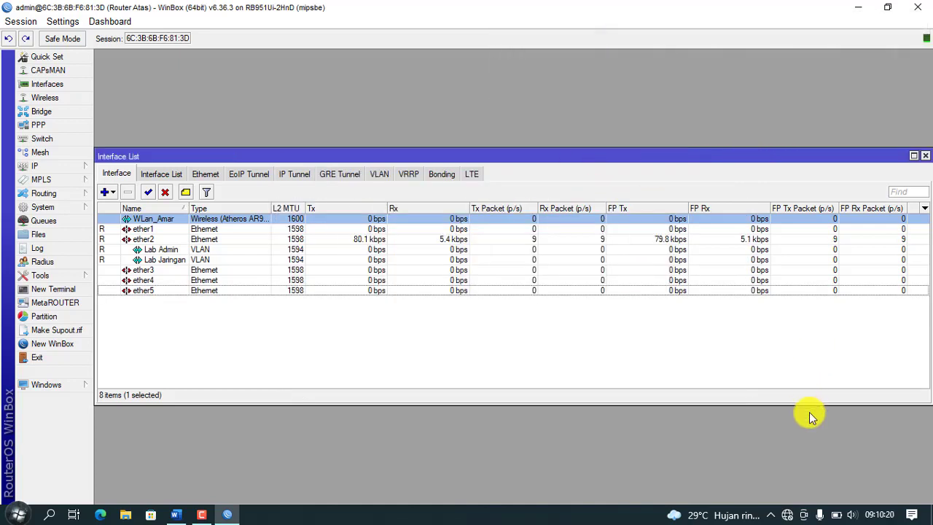
pyautogui.click(790, 517)
pyautogui.click(598, 441)
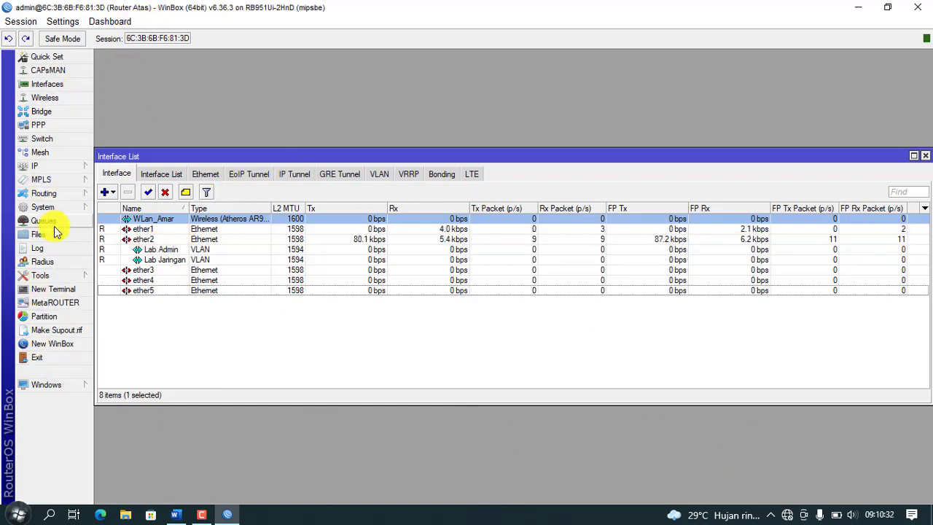
pyautogui.click(57, 289)
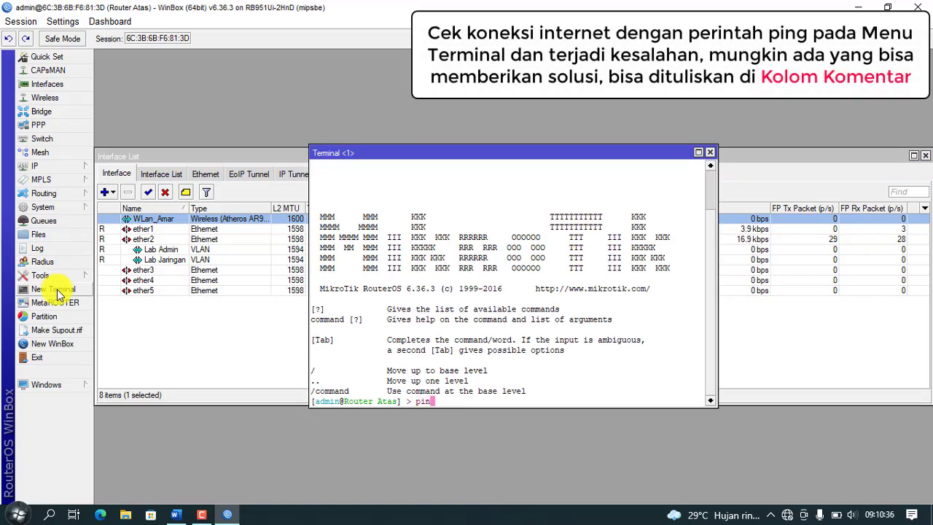
pyautogui.write('ping 192.1')
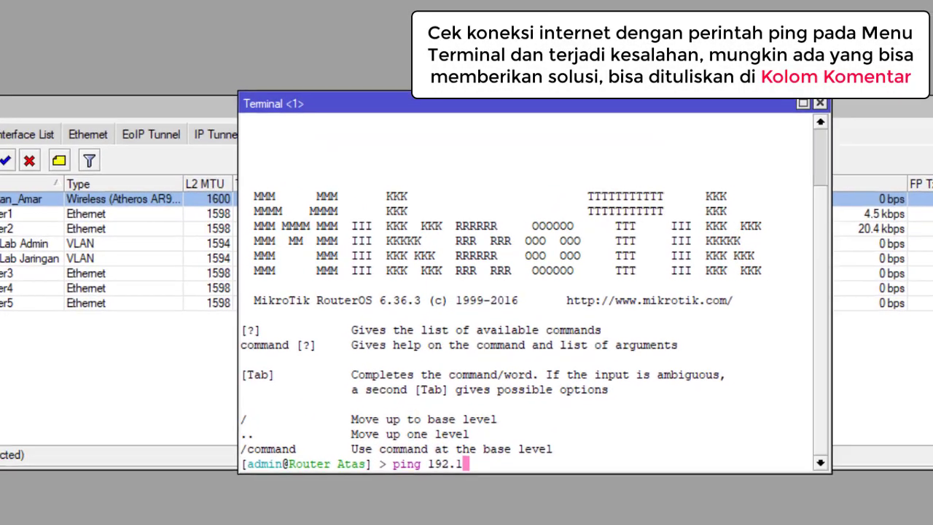
pyautogui.write('68.2')
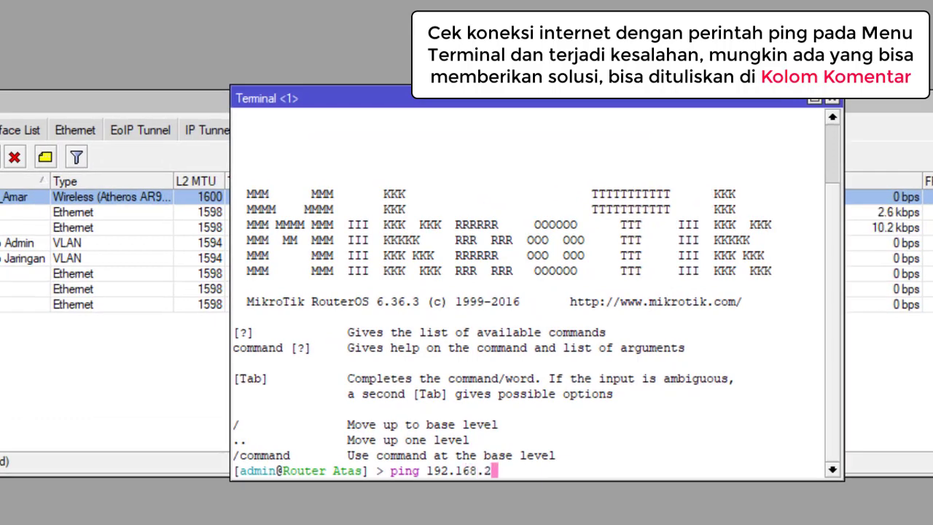
pyautogui.write('0.1')
pyautogui.press('Return')
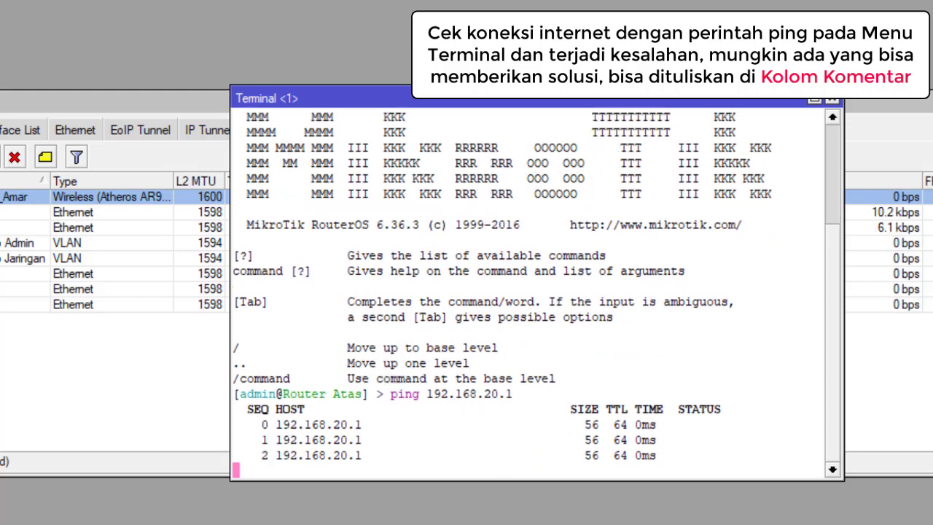
pyautogui.hotkey('ctrl', 'c')
pyautogui.press('Up')
pyautogui.press('BackSpace')
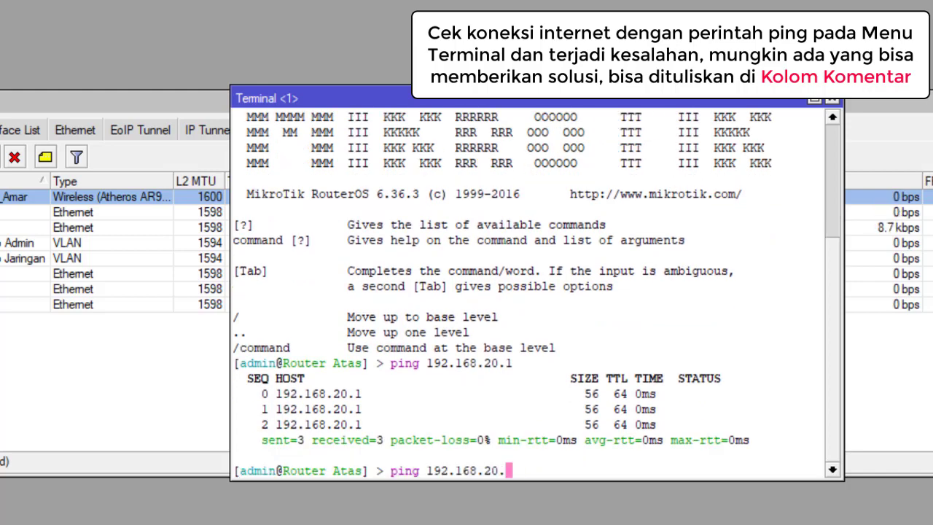
pyautogui.press('BackSpace')
pyautogui.press('BackSpace')
pyautogui.press('BackSpace')
pyautogui.press('BackSpace')
pyautogui.press('BackSpace')
pyautogui.press('BackSpace')
pyautogui.press('BackSpace')
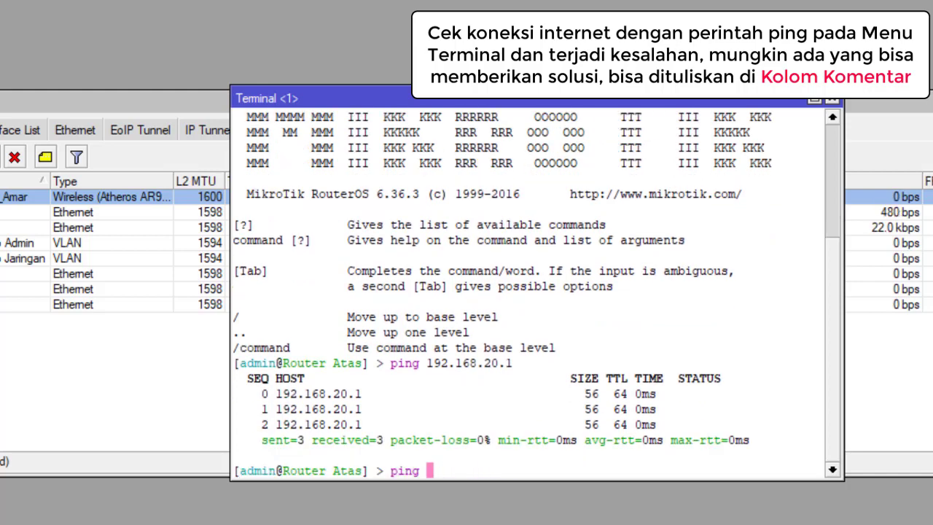
pyautogui.write('8.8.8.8')
pyautogui.press('Return')
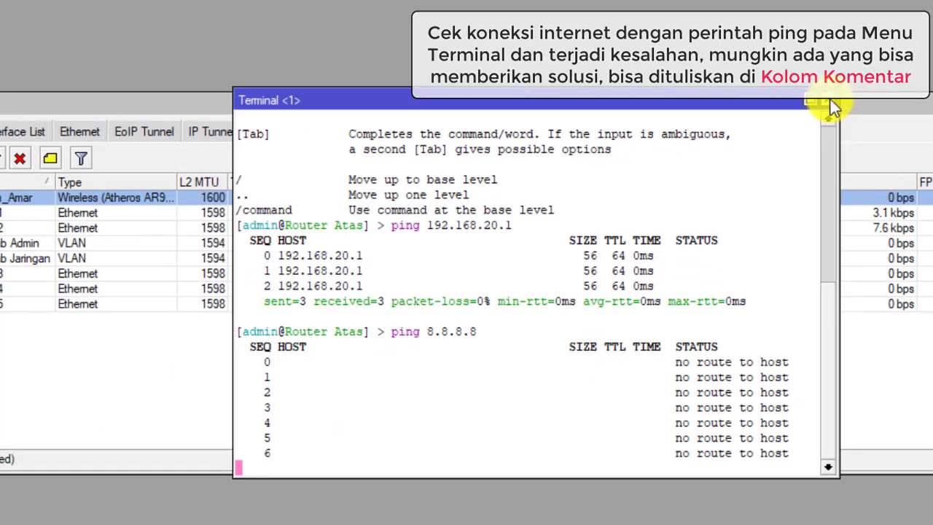
pyautogui.click(712, 153)
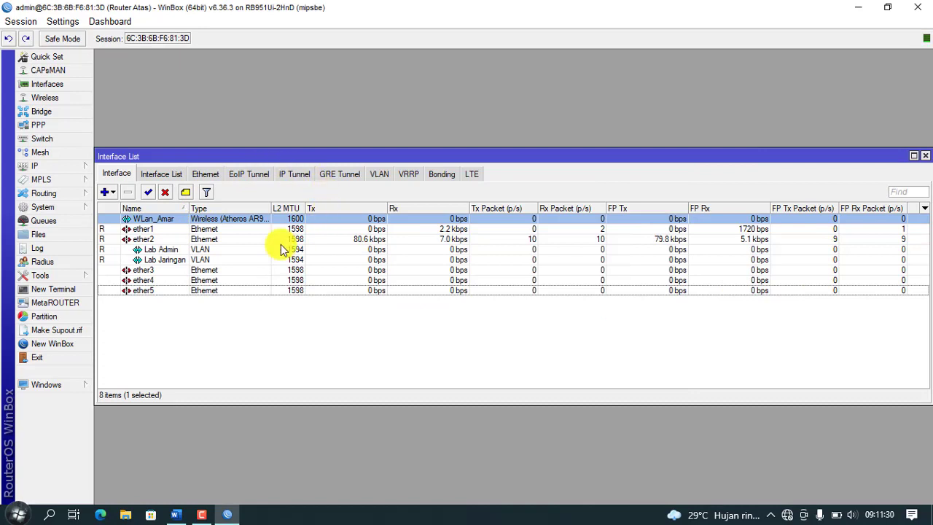
# Step: Review NAT rule 16's Action, Advanced and General tabs, confirming masquerade on ether1
pyautogui.click(57, 168)
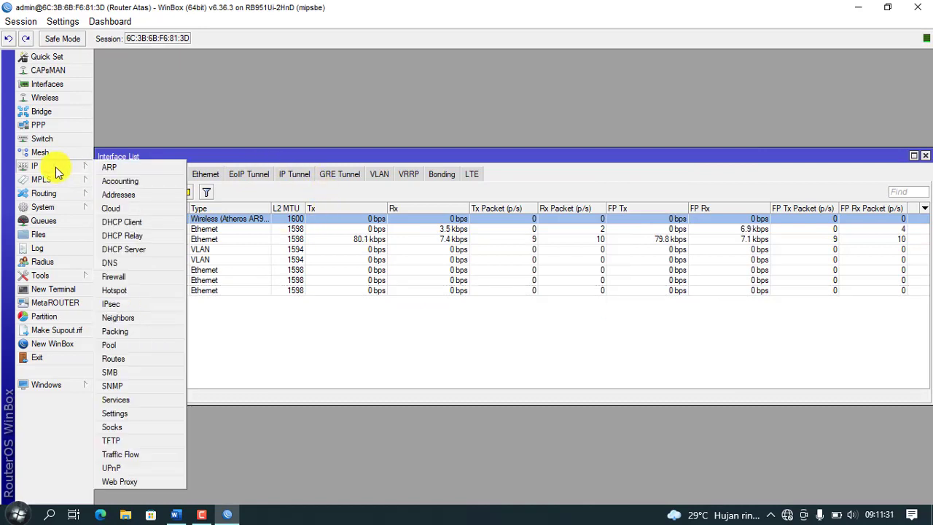
pyautogui.click(123, 278)
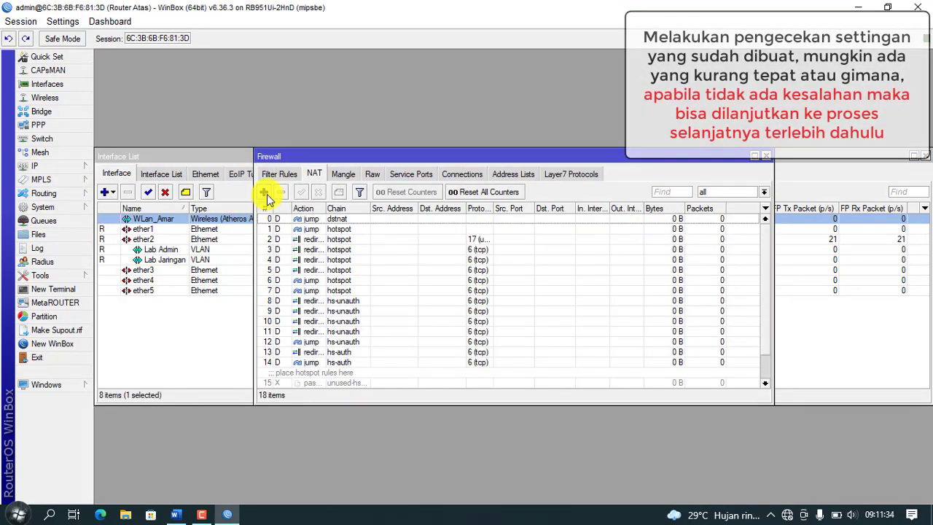
pyautogui.scroll(-1, 365, 368)
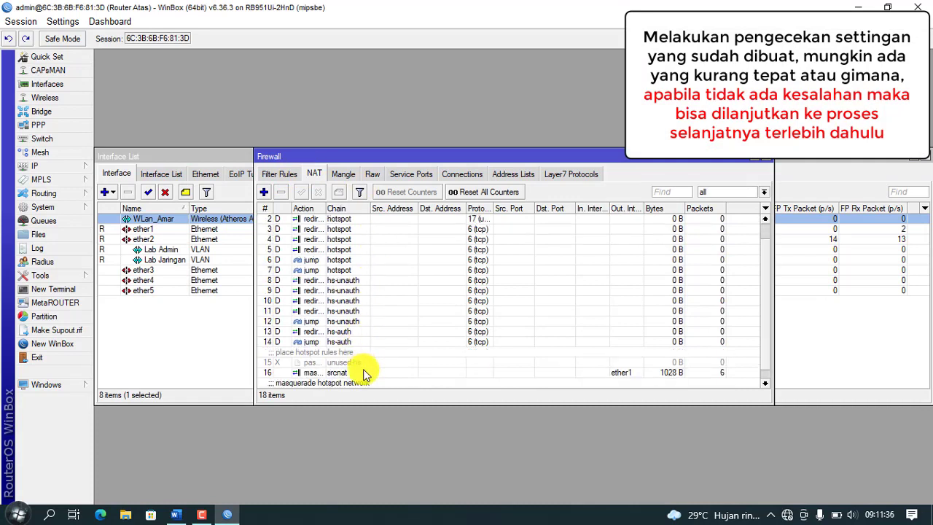
pyautogui.scroll(-1, 365, 373)
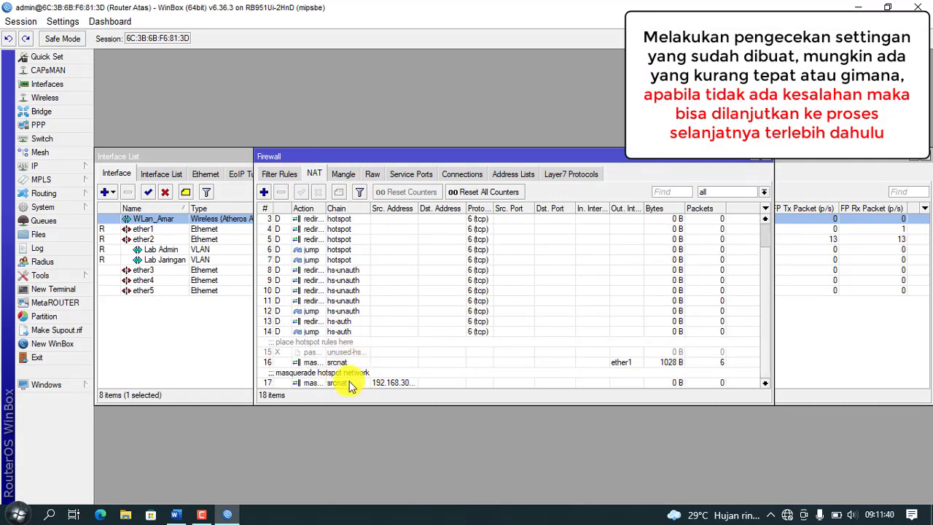
pyautogui.doubleClick(340, 362)
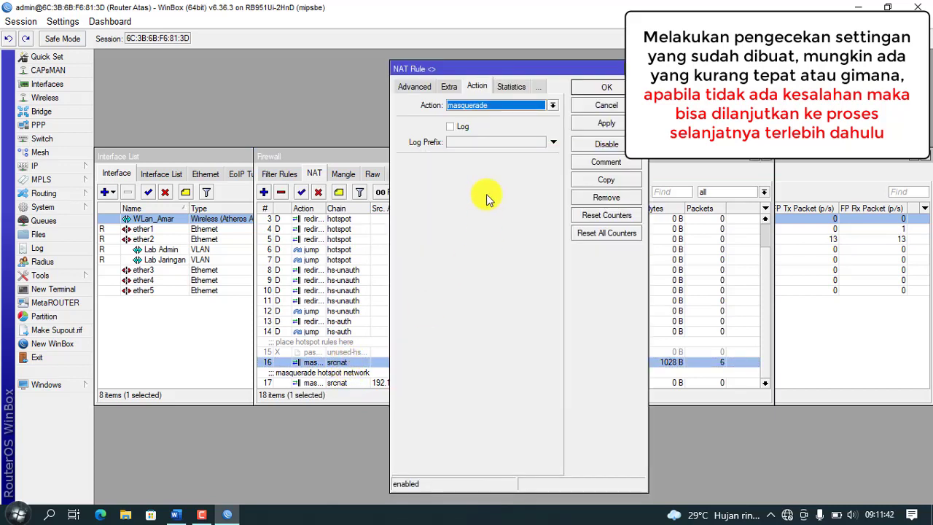
pyautogui.click(410, 87)
pyautogui.click(409, 87)
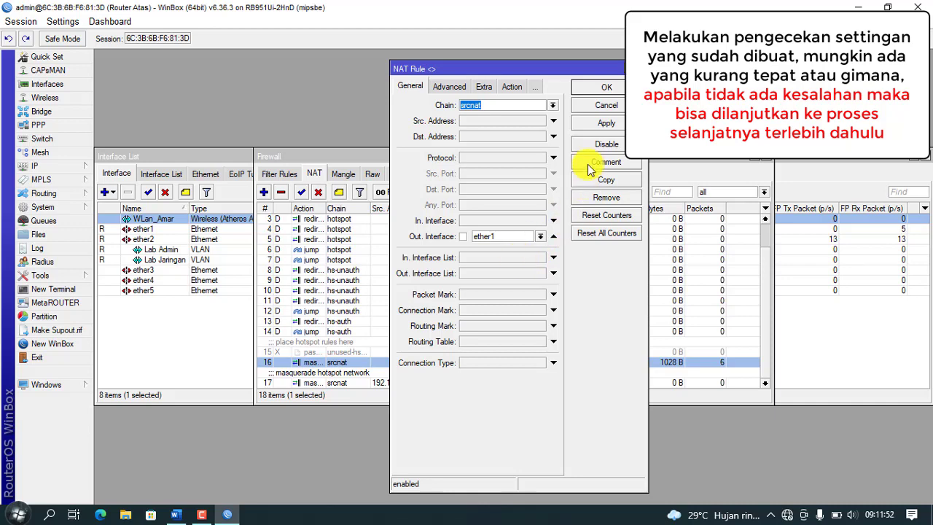
pyautogui.click(606, 88)
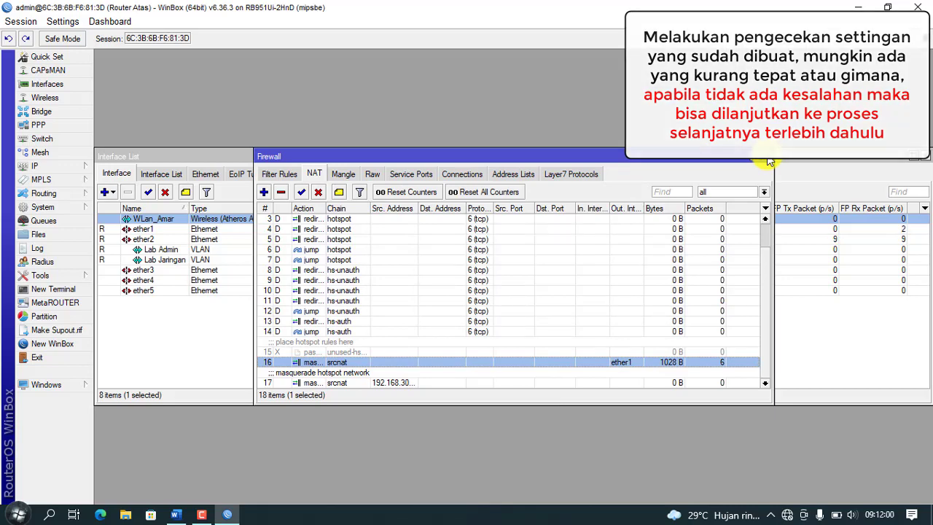
pyautogui.click(768, 157)
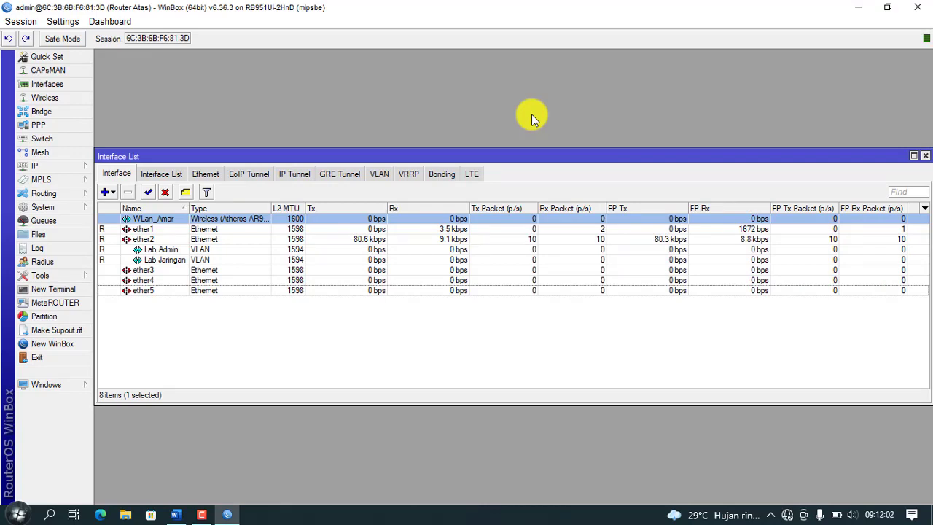
# Step: Close WinBox, minimize the Word exam sheet, and open Network & Internet settings from the tray
pyautogui.click(918, 18)
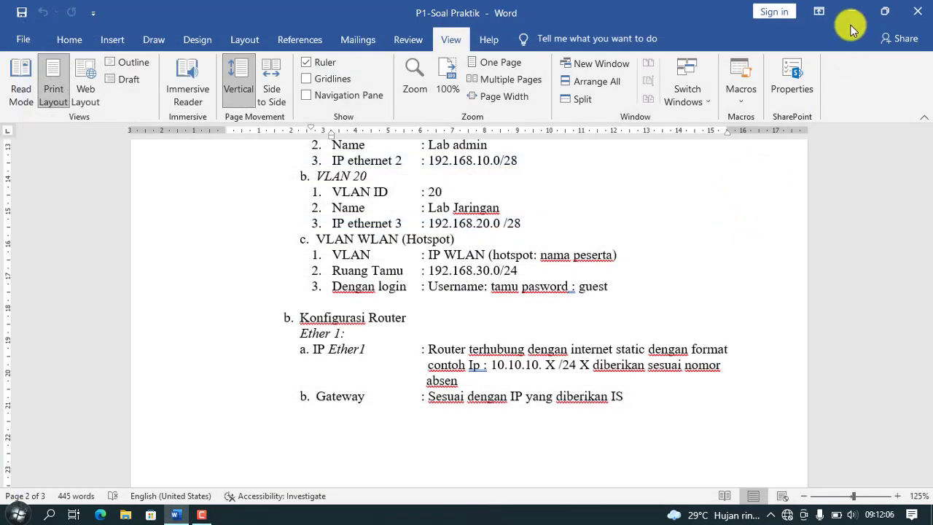
pyautogui.click(851, 12)
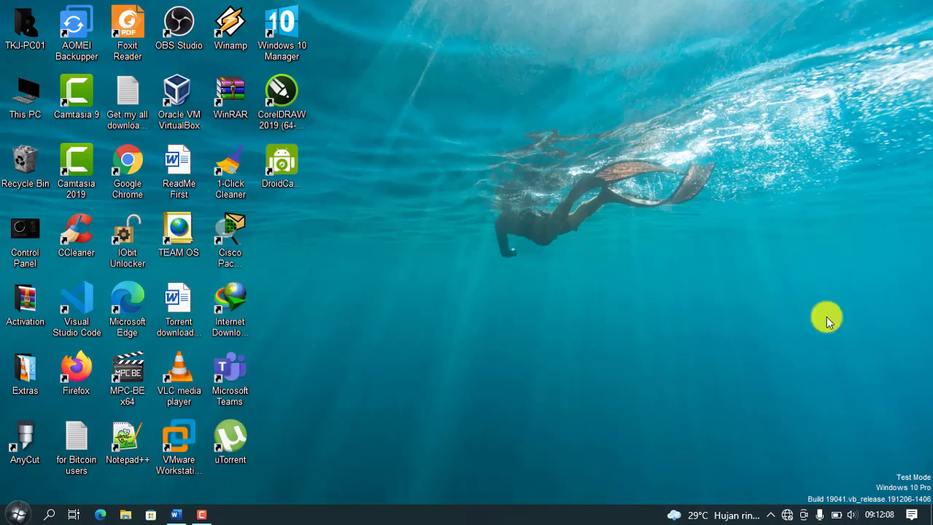
pyautogui.rightClick(788, 516)
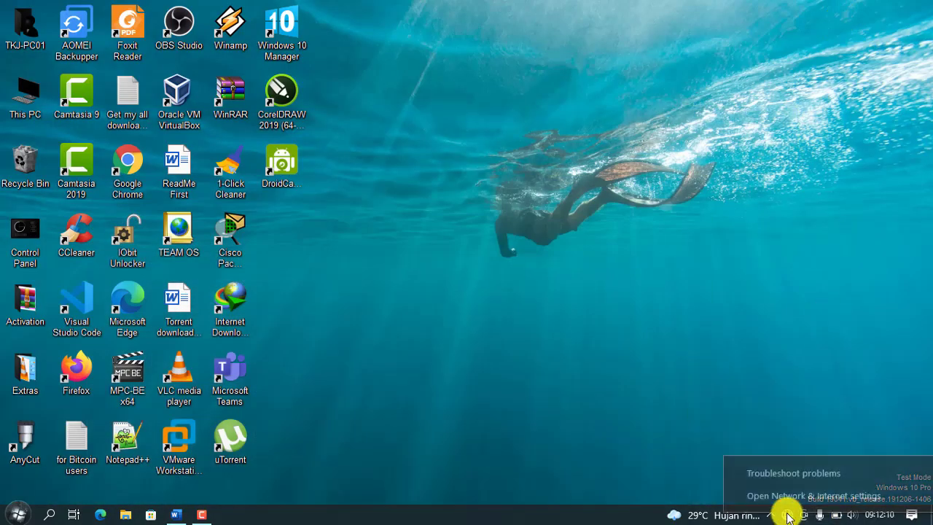
pyautogui.click(787, 496)
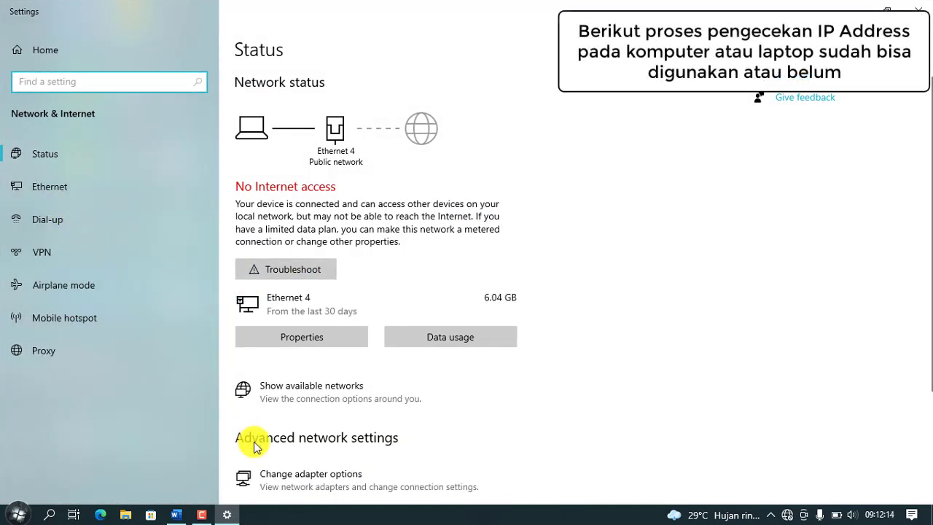
# Step: Enable the Wi-Fi adapter in Network Connections
pyautogui.click(301, 477)
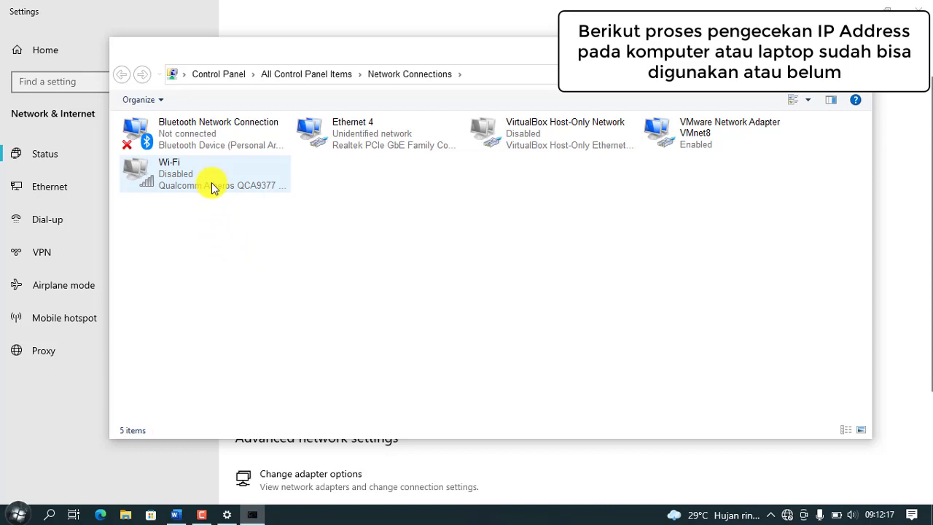
pyautogui.click(213, 187)
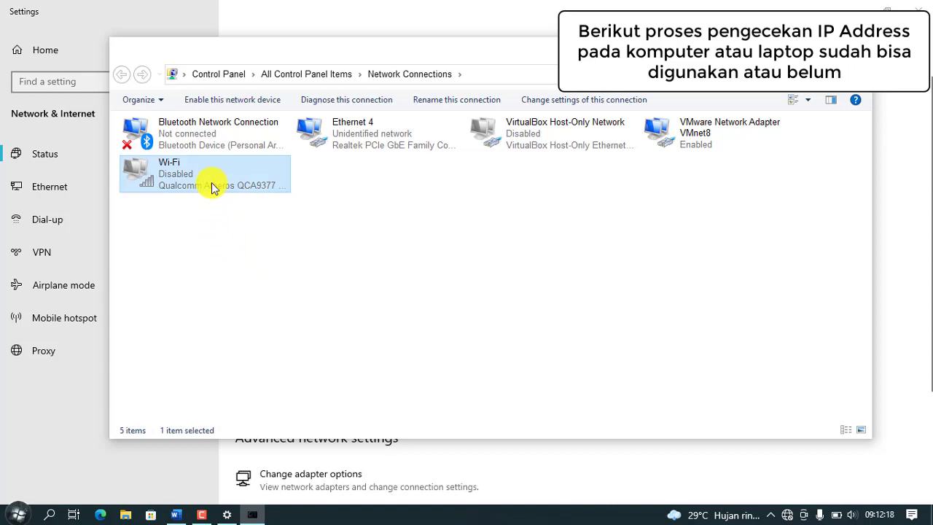
pyautogui.rightClick(214, 187)
pyautogui.click(259, 195)
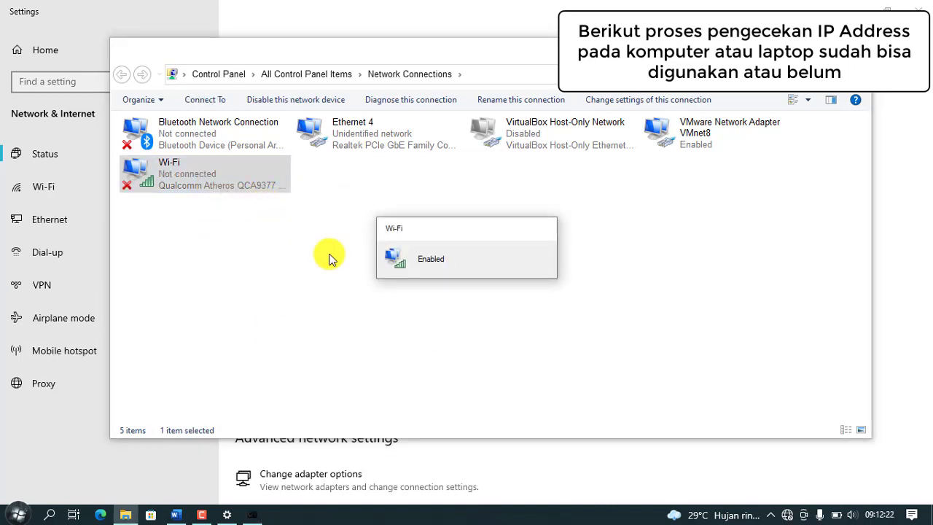
# Step: Disable the Ethernet 4 adapter, leaving Wi-Fi selected
pyautogui.click(391, 143)
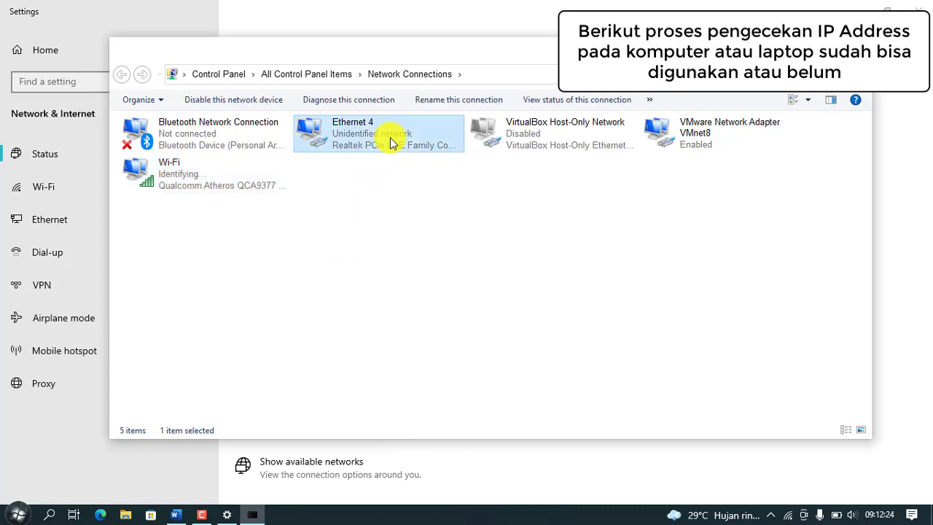
pyautogui.rightClick(392, 143)
pyautogui.click(433, 148)
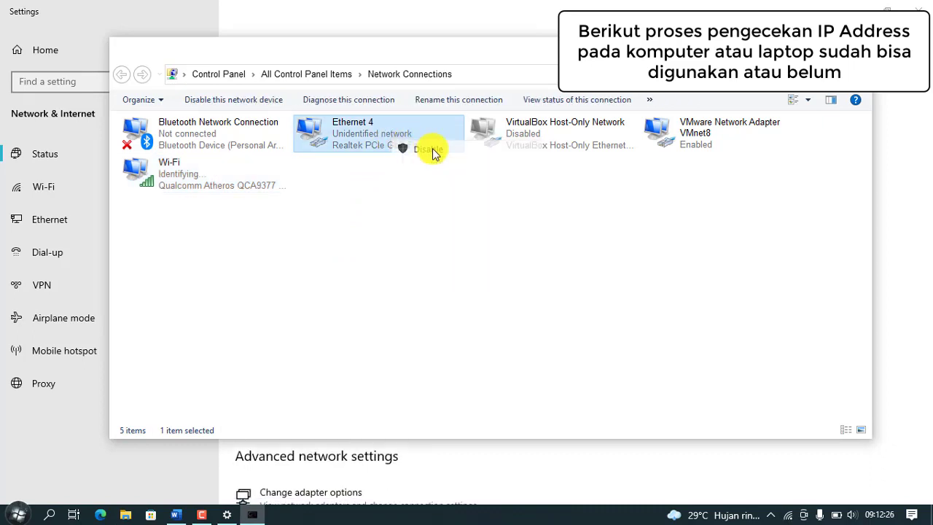
pyautogui.scroll(-2, 718, 452)
pyautogui.click(192, 180)
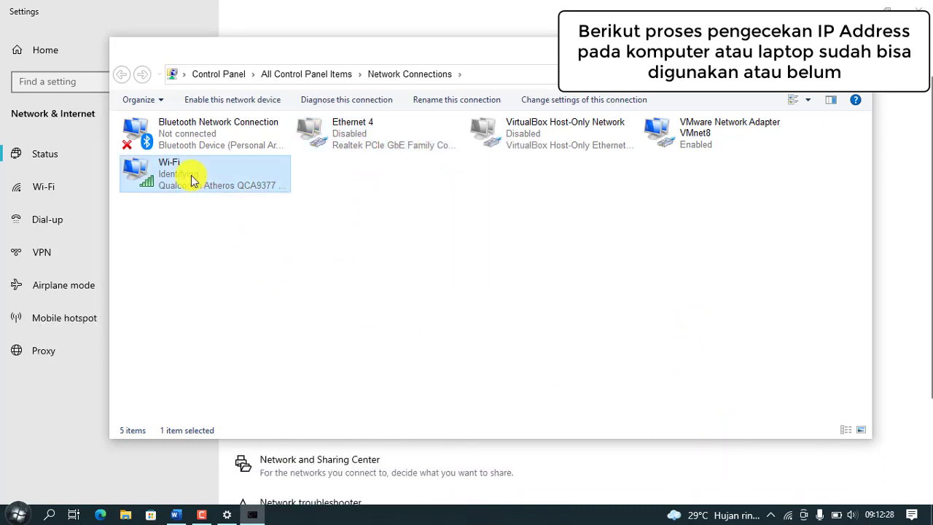
# Step: Connect the laptop to the open UKK_Amar hotspot with Connect automatically enabled
pyautogui.click(787, 515)
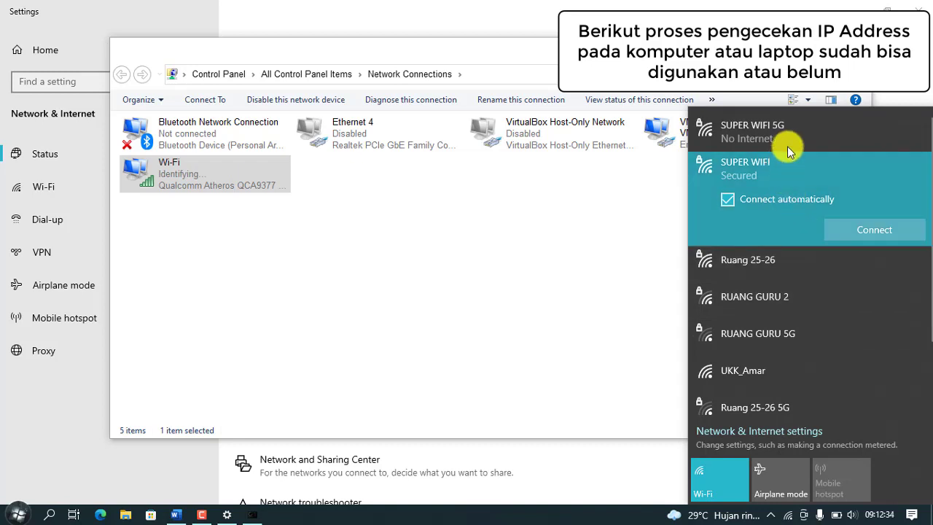
pyautogui.scroll(-2, 814, 290)
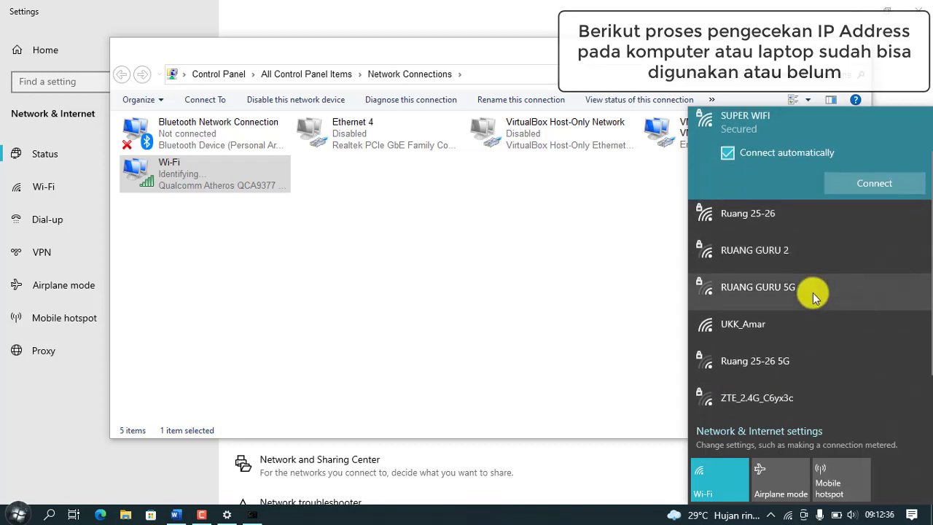
pyautogui.click(818, 337)
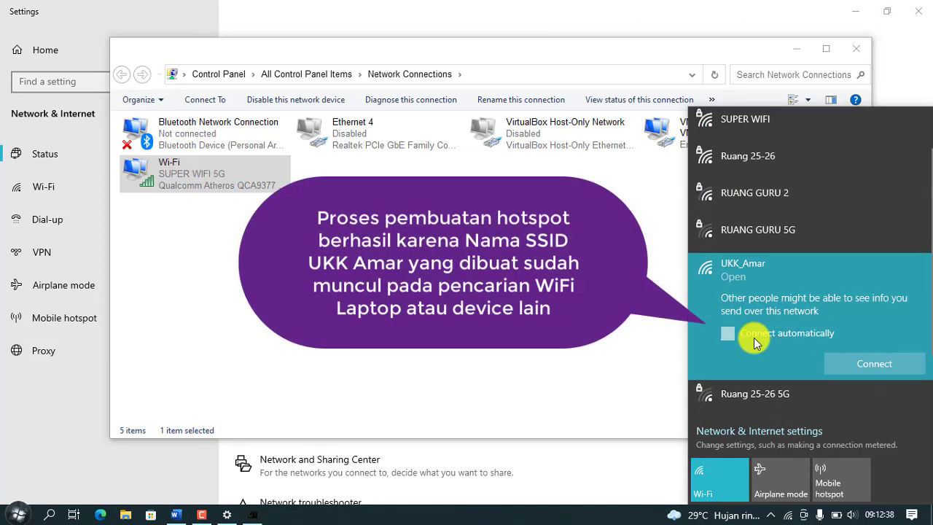
pyautogui.click(754, 337)
pyautogui.click(854, 364)
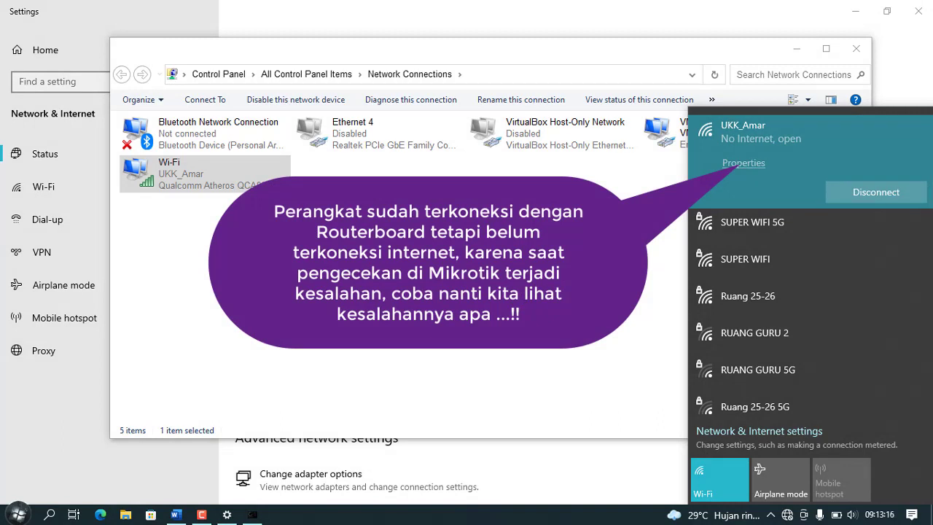
# Step: Check the Wi-Fi details show IPv4 192.168.30.254 with gateway 192.168.30.1
pyautogui.click(912, 102)
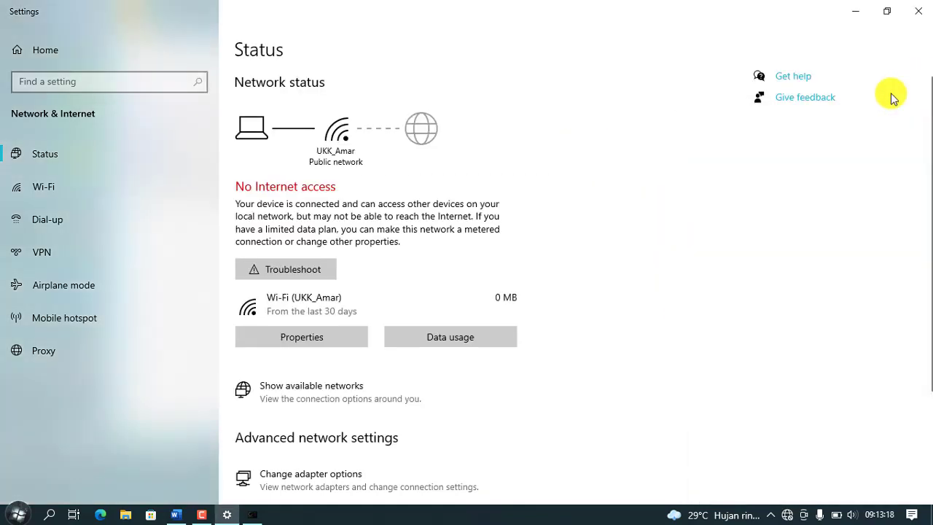
pyautogui.click(916, 6)
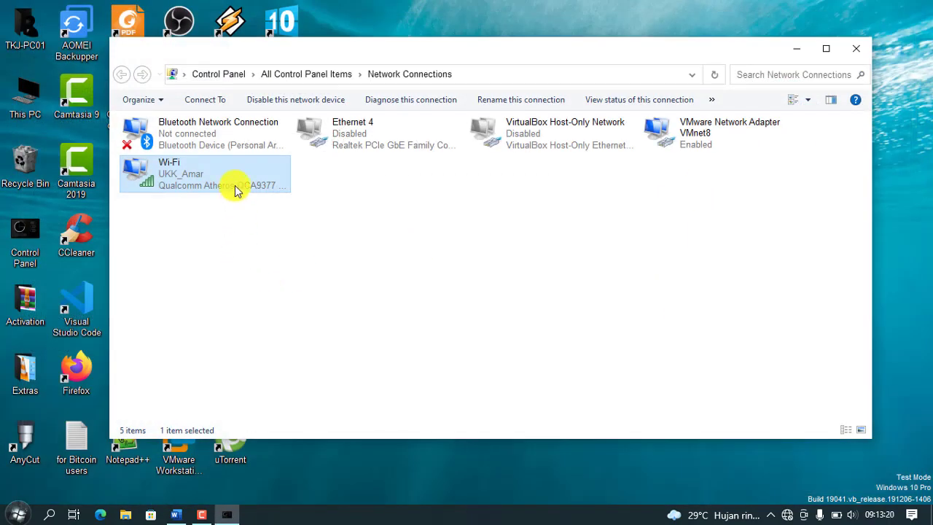
pyautogui.doubleClick(235, 190)
pyautogui.click(381, 269)
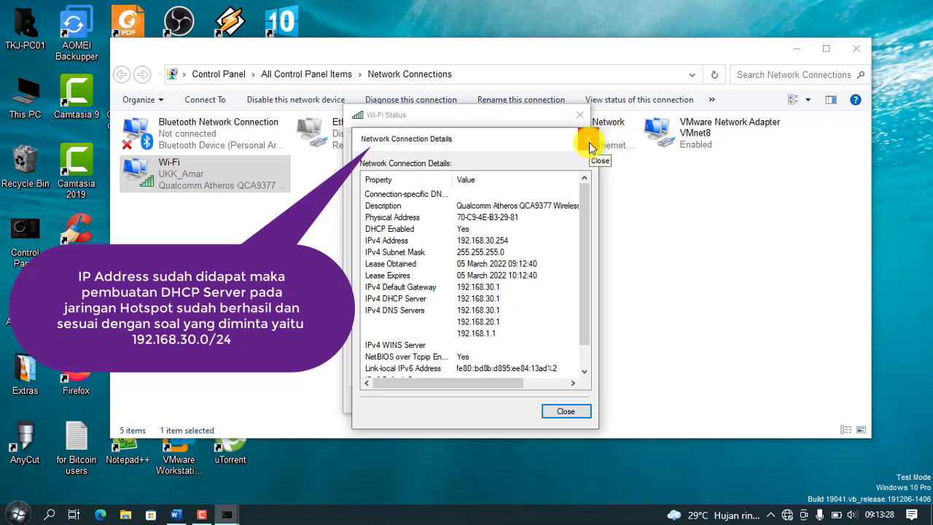
pyautogui.click(589, 142)
pyautogui.click(579, 114)
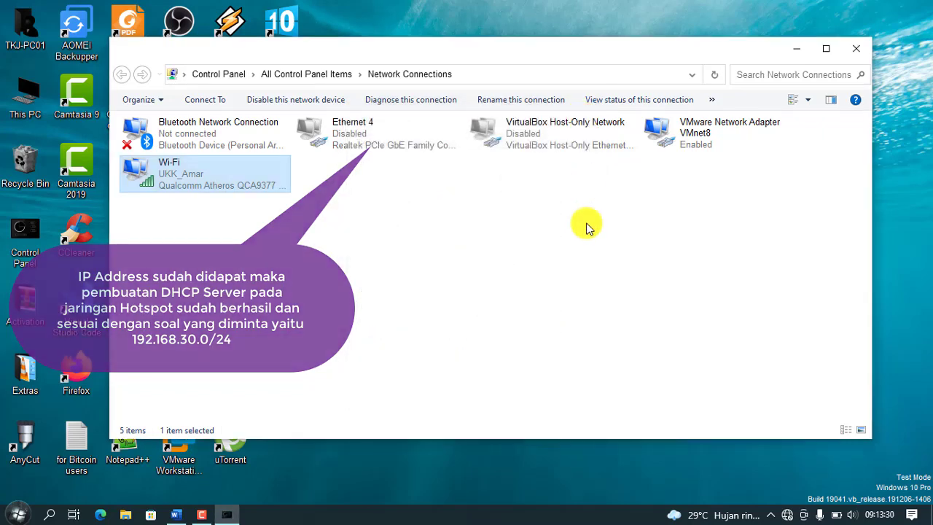
# Step: Close Network Connections and refresh the desktop
pyautogui.click(861, 48)
pyautogui.rightClick(470, 149)
pyautogui.click(506, 212)
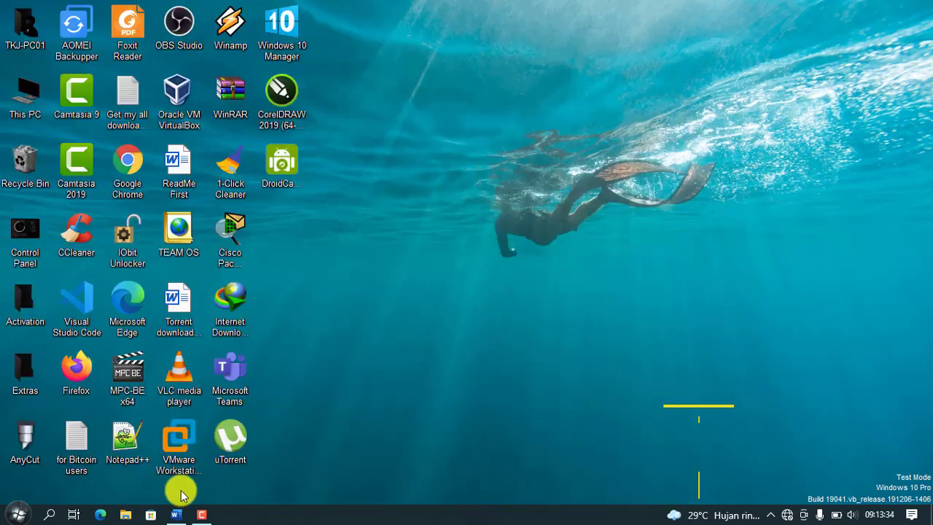
# Step: Launch Chrome and load the hotspot login page at ukkmusaka.com
pyautogui.click(138, 196)
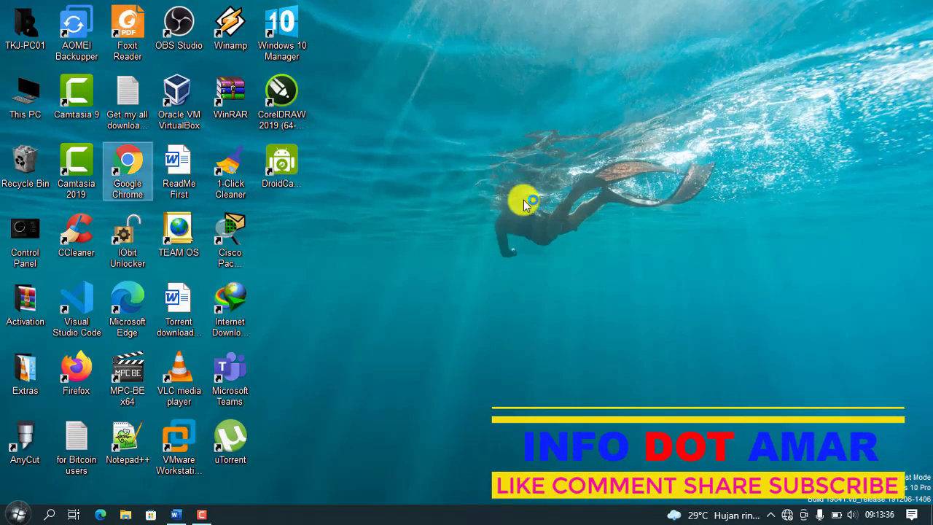
pyautogui.press('Return')
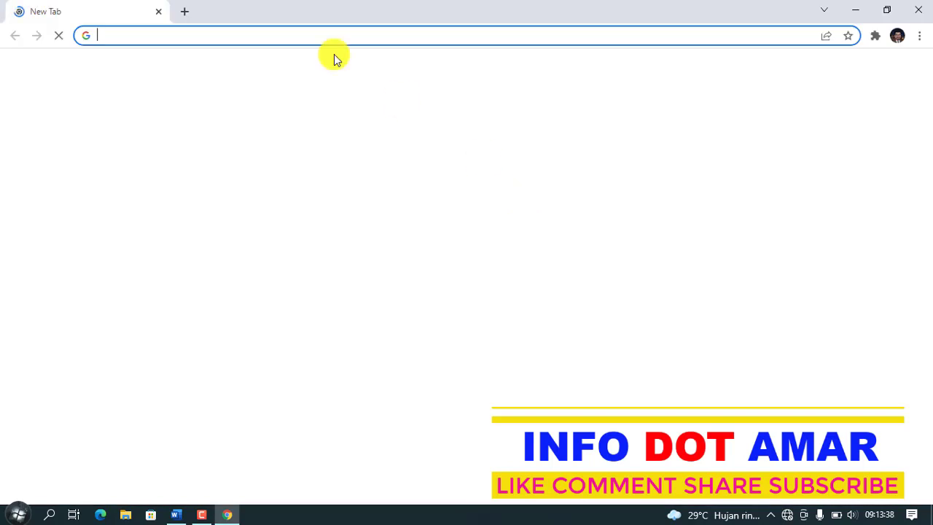
pyautogui.write('uk')
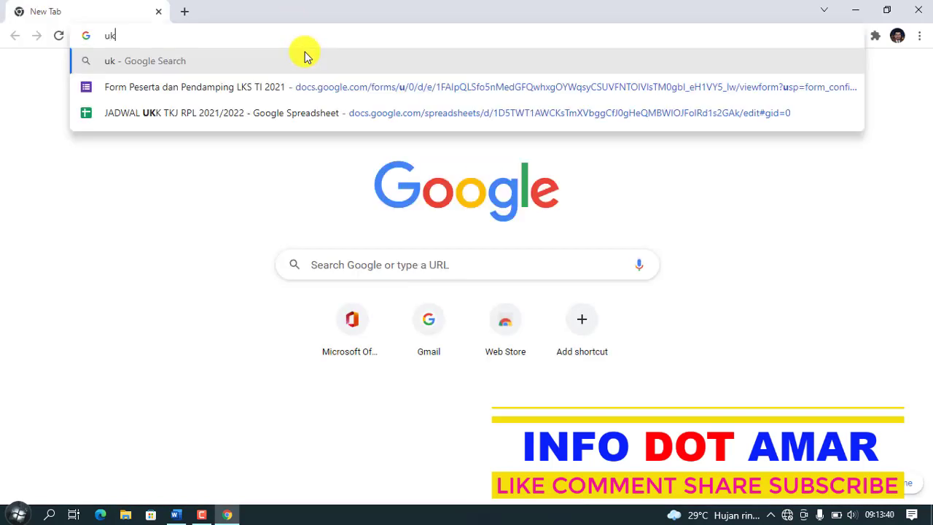
pyautogui.write('kmusak')
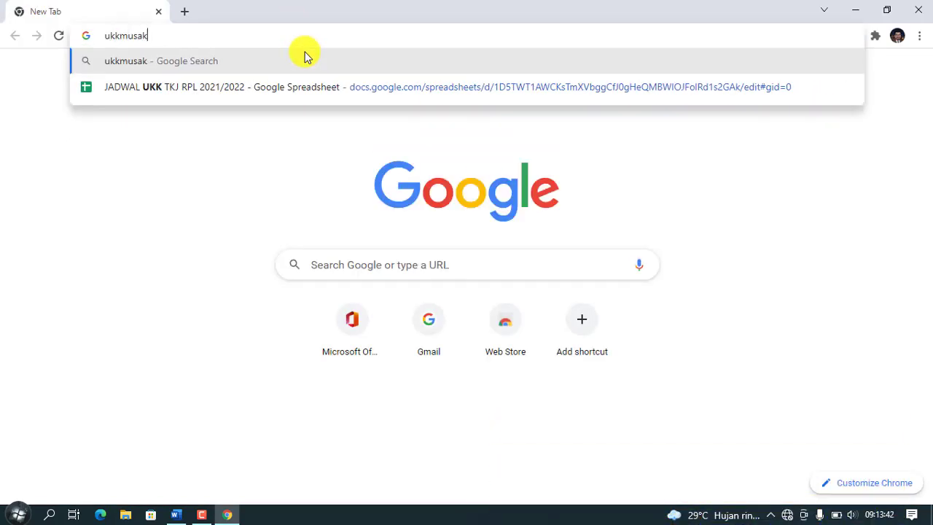
pyautogui.write('a.com')
pyautogui.press('Return')
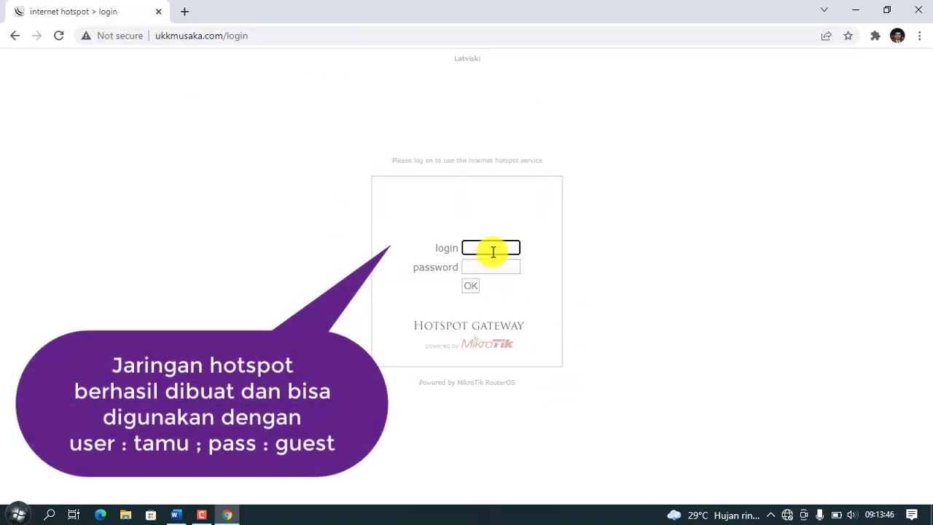
# Step: Log in as user tamu with the guest password, declining to save it
pyautogui.click(492, 251)
pyautogui.write('tamu')
pyautogui.click(490, 266)
pyautogui.write('gue')
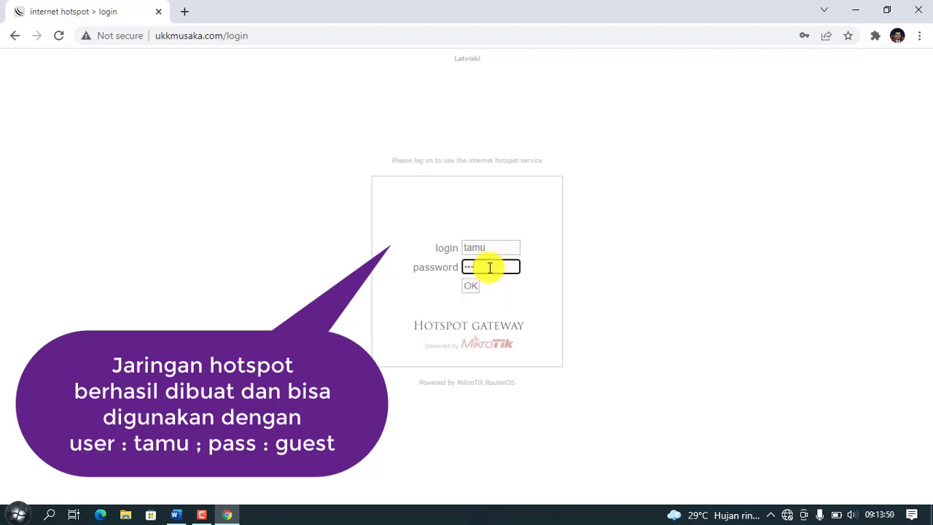
pyautogui.click(473, 284)
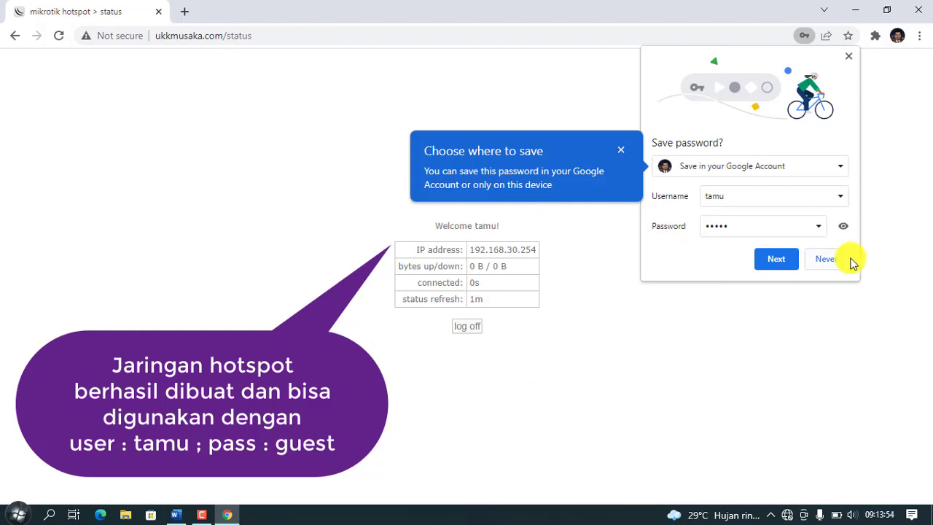
pyautogui.click(829, 259)
# Step: Load google.com in a new Chrome tab to test internet access
pyautogui.click(185, 11)
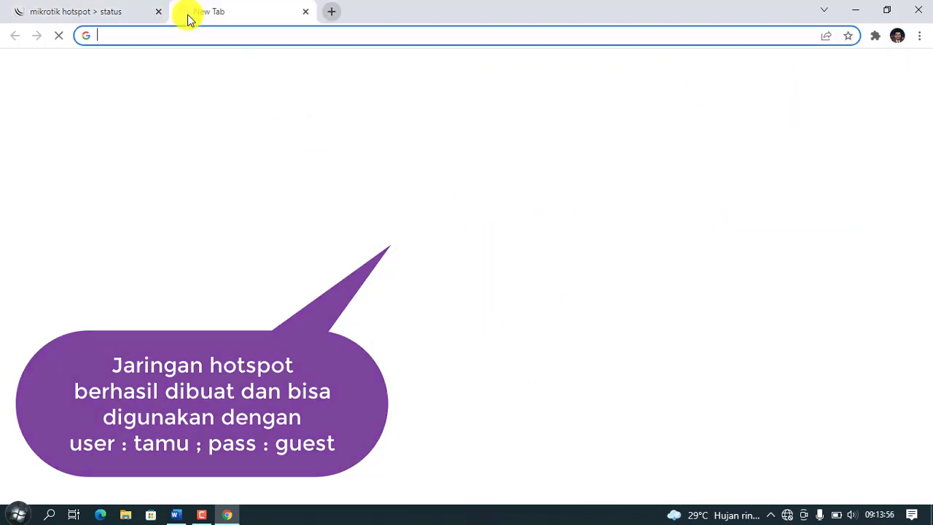
pyautogui.write('goo')
pyautogui.press('BackSpace')
pyautogui.press('BackSpace')
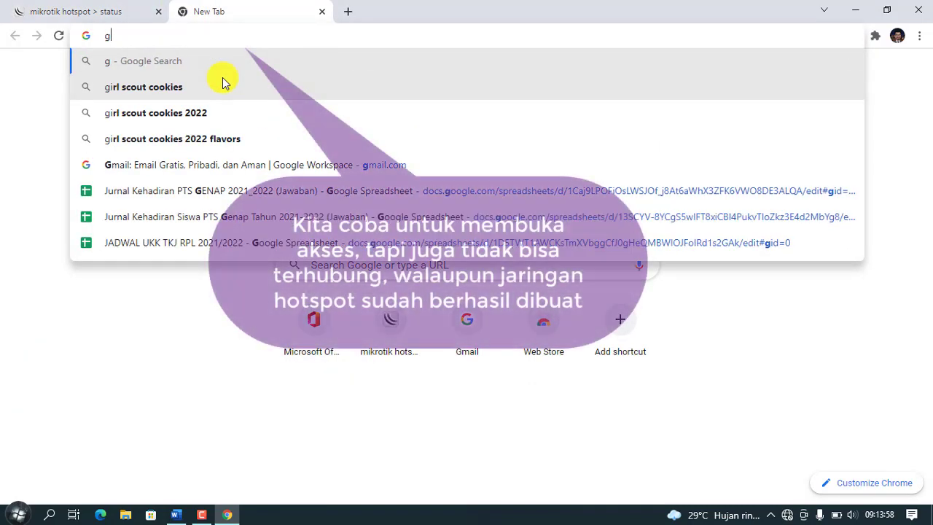
pyautogui.write('go')
pyautogui.press('BackSpace')
pyautogui.press('BackSpace')
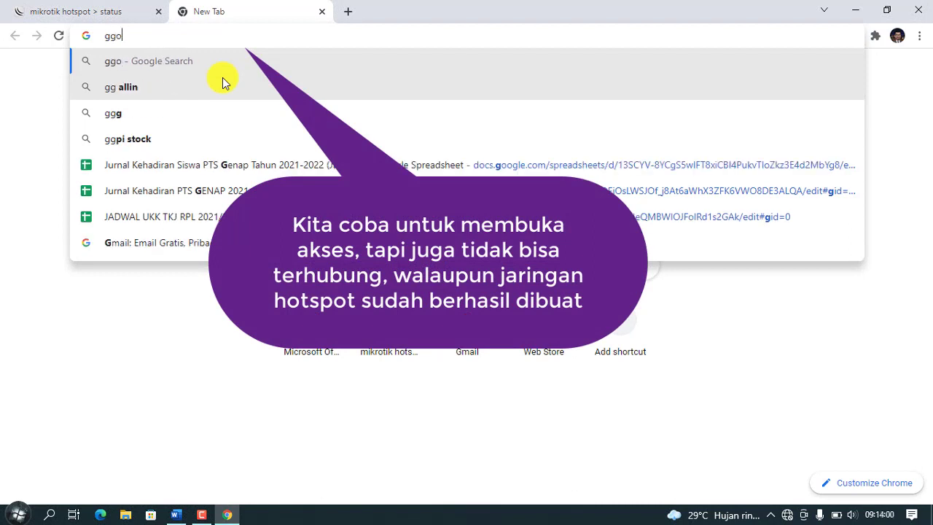
pyautogui.write('oogle.com')
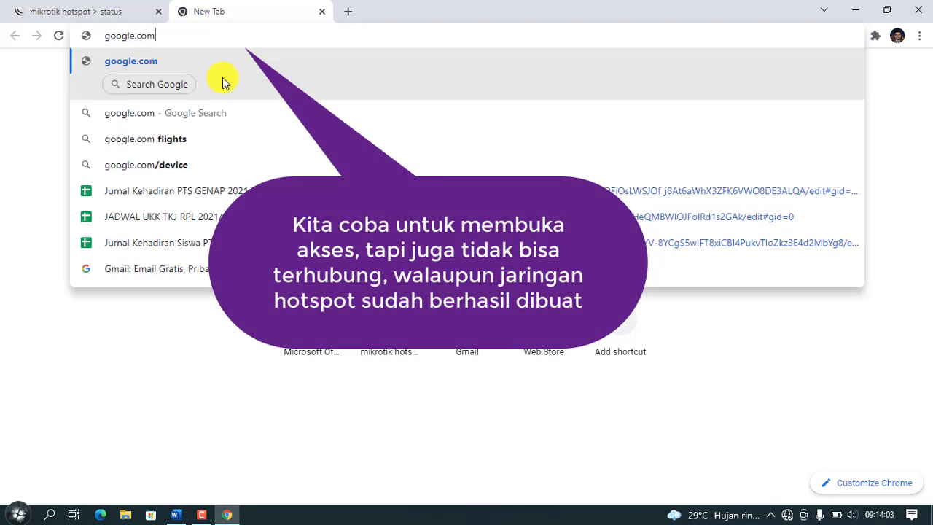
pyautogui.press('Return')
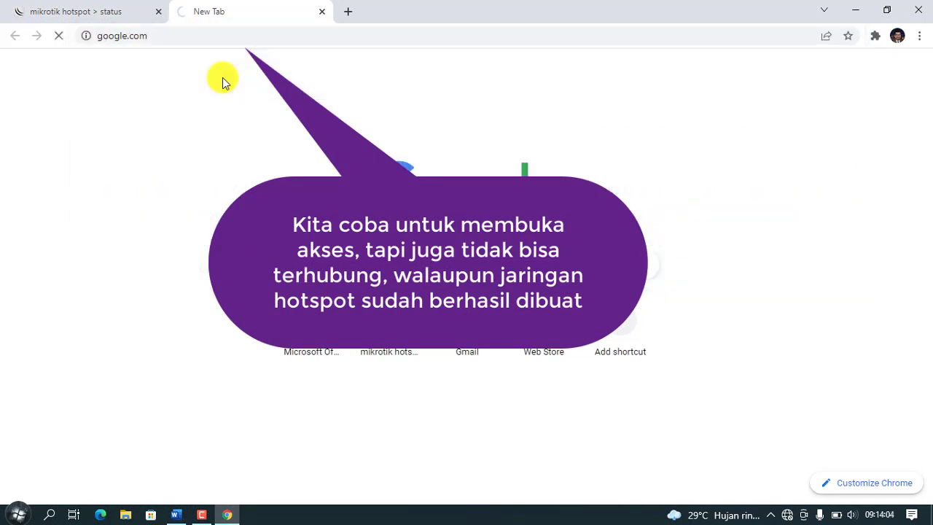
# Step: Replace the address with musaka.com and load it
pyautogui.click(257, 37)
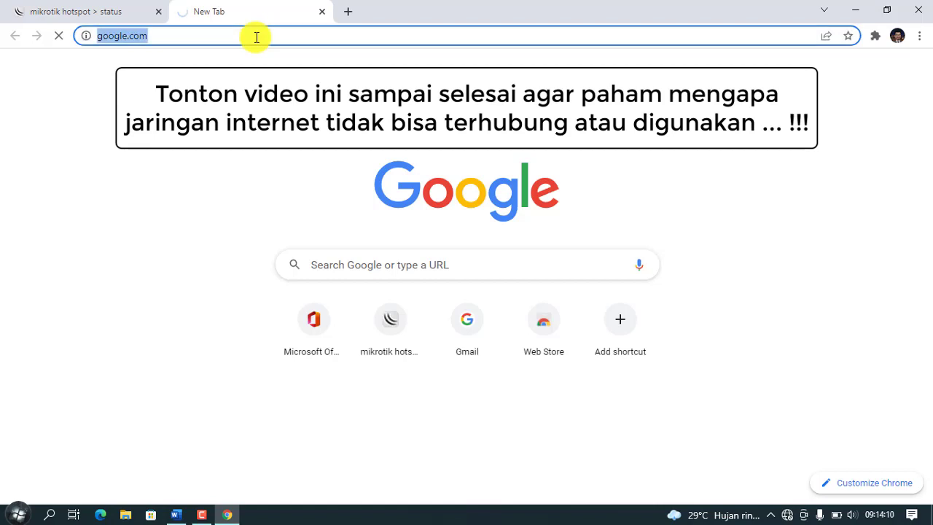
pyautogui.write('musaka.com')
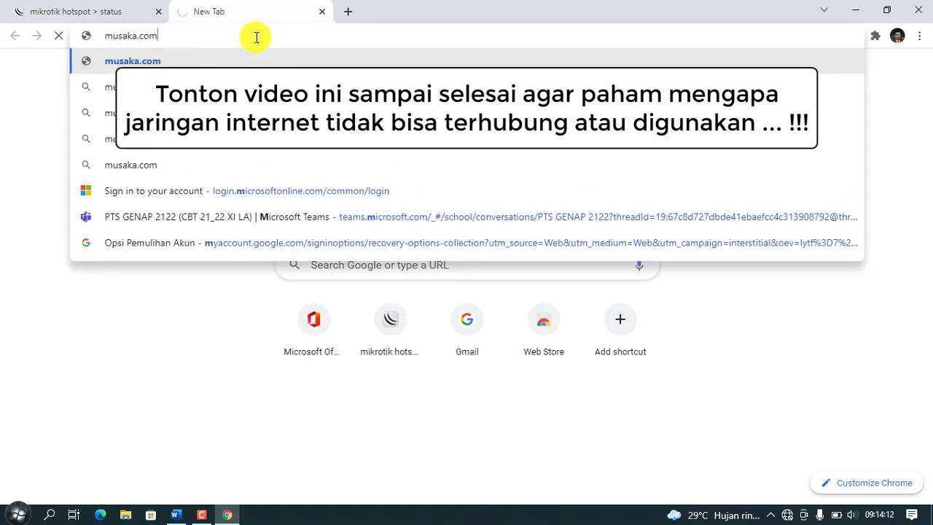
pyautogui.press('Return')
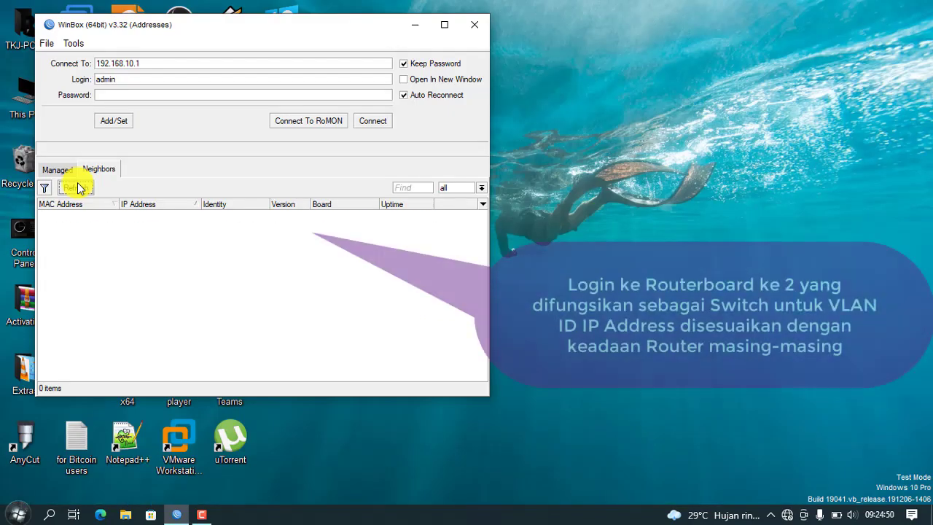
# Step: Connect WinBox to the second RB951Ui-2HnD via MAC CC:2D:E0:2E:6A:1F and maximize the session
pyautogui.click(75, 188)
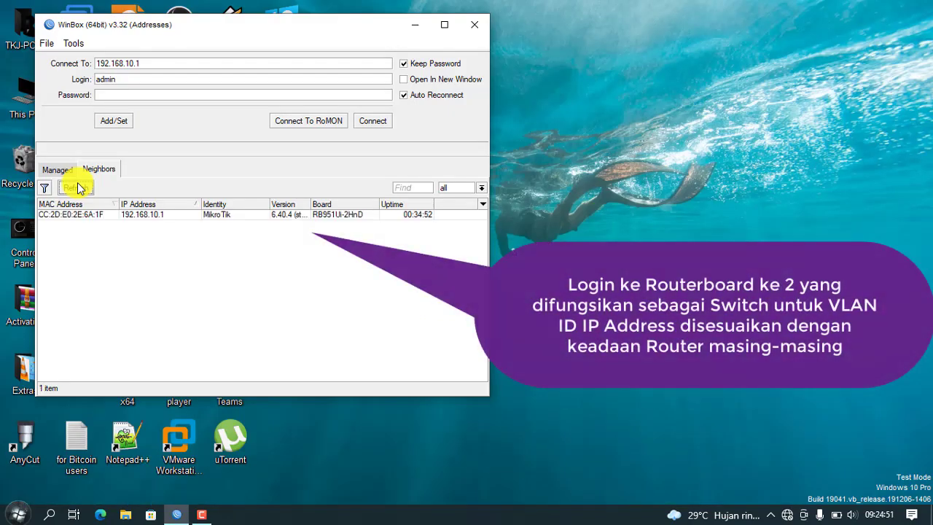
pyautogui.click(76, 217)
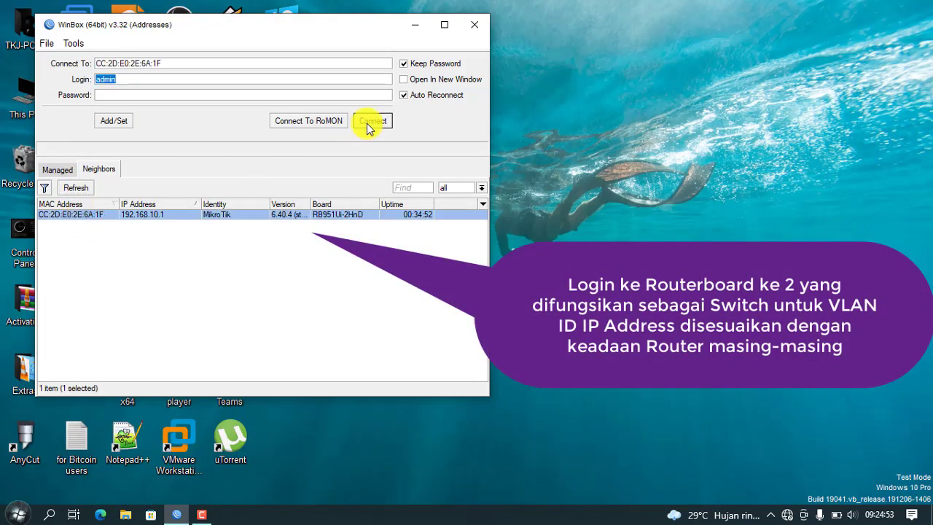
pyautogui.click(369, 124)
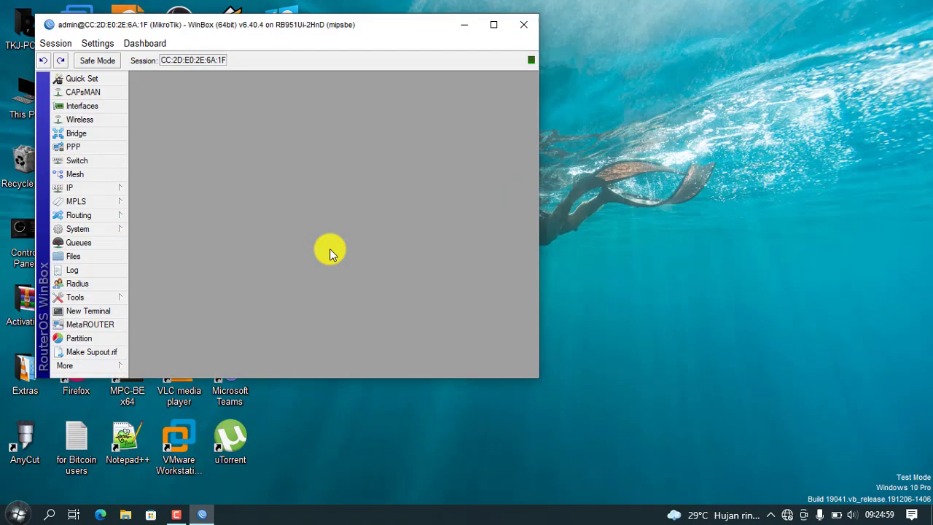
pyautogui.click(491, 26)
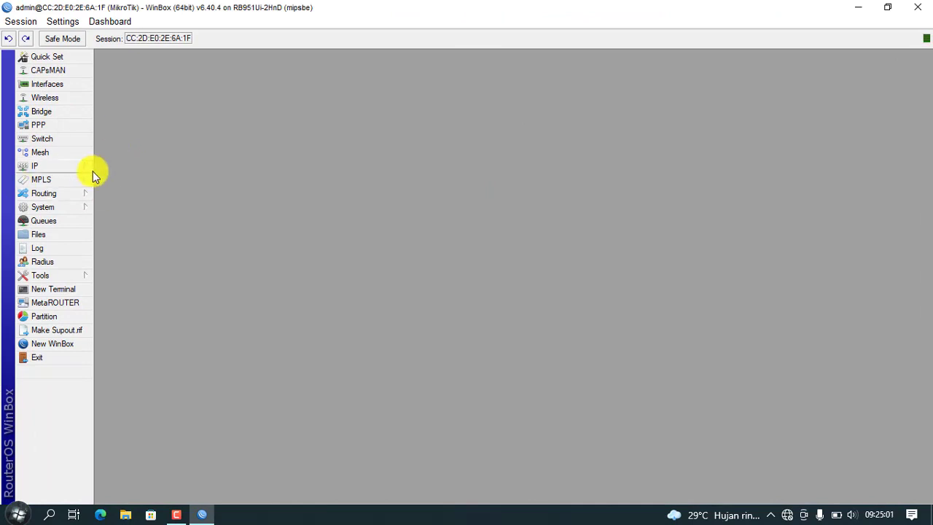
# Step: Attempt a reset with No Default Configuration, Do Not Backup and CAPS Mode ticked
pyautogui.click(64, 212)
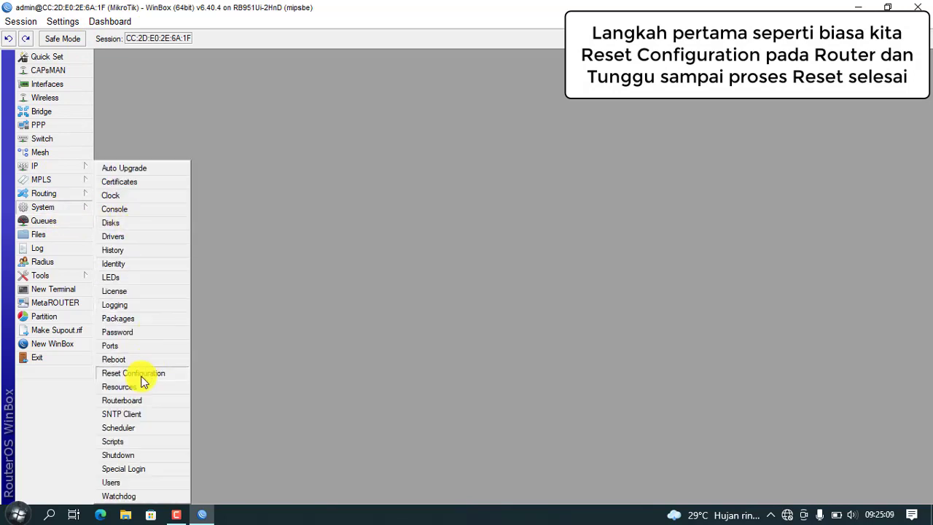
pyautogui.click(141, 374)
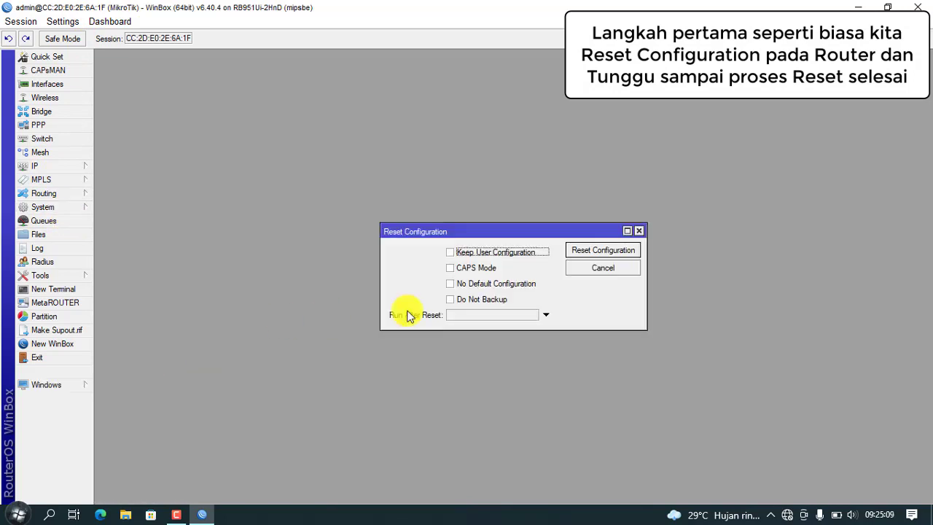
pyautogui.click(452, 285)
pyautogui.click(450, 298)
pyautogui.click(450, 269)
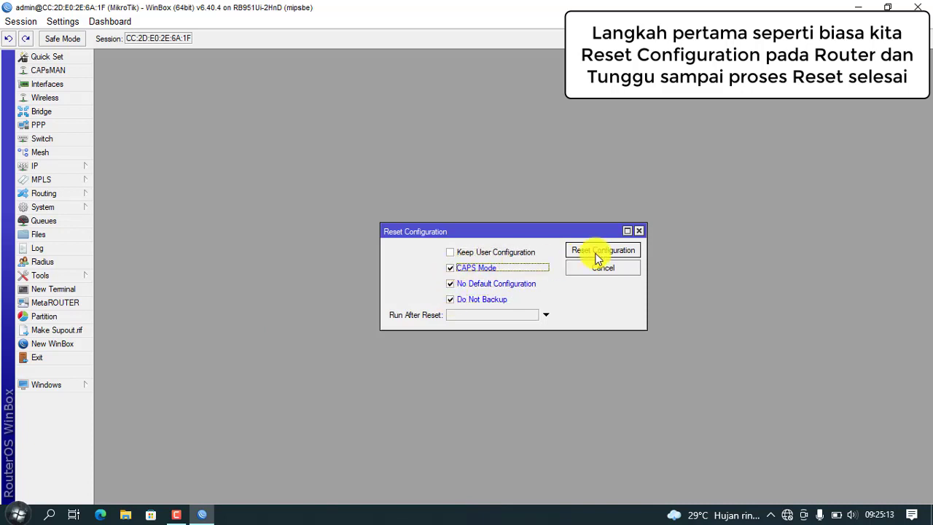
pyautogui.click(598, 258)
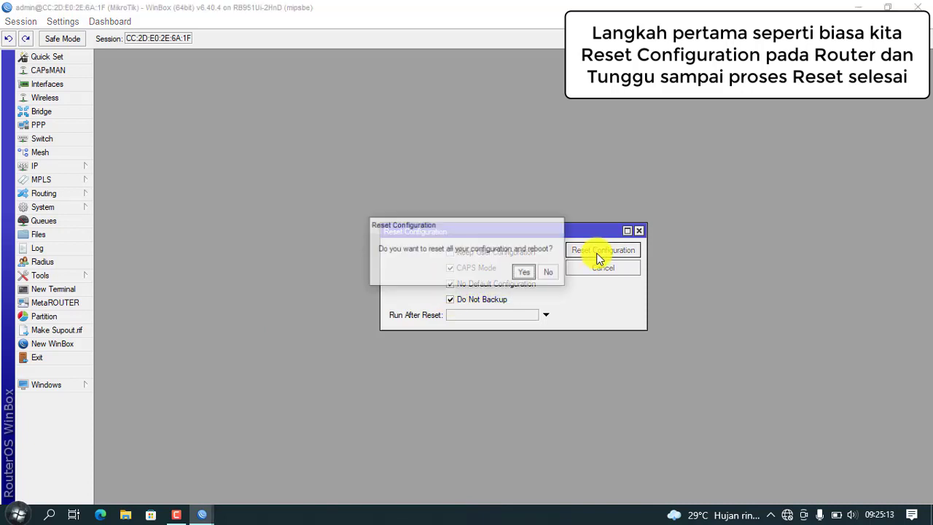
pyautogui.click(524, 274)
pyautogui.click(619, 246)
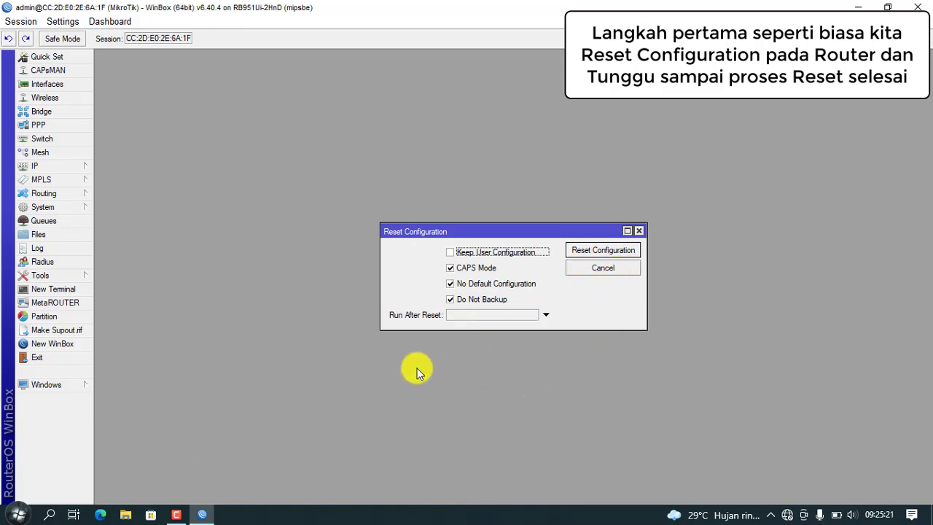
# Step: Untick CAPS Mode after the conflict error, then reset and reboot the router
pyautogui.click(590, 251)
pyautogui.click(525, 272)
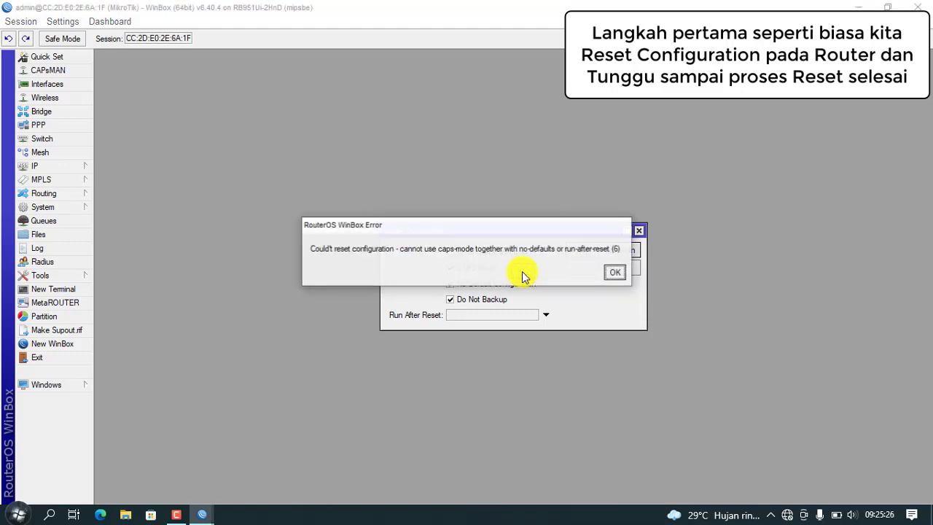
pyautogui.click(614, 271)
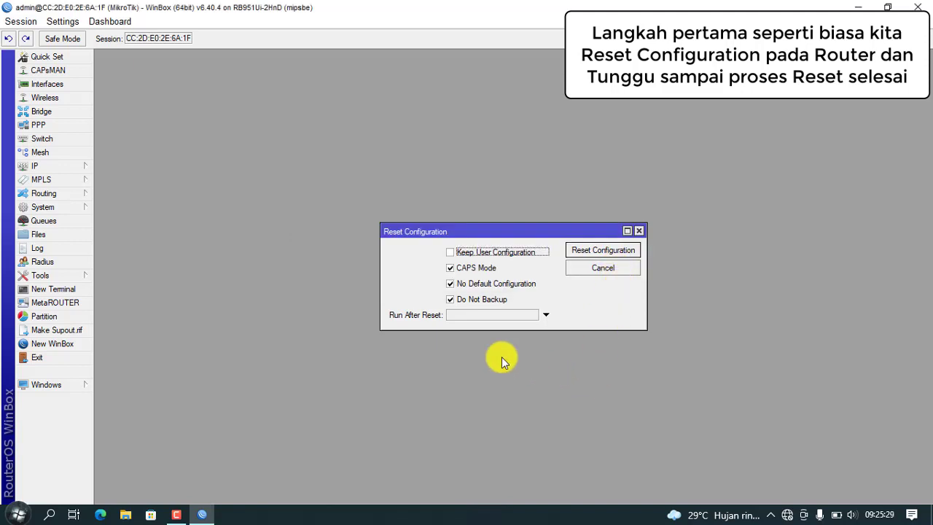
pyautogui.click(450, 267)
pyautogui.click(596, 250)
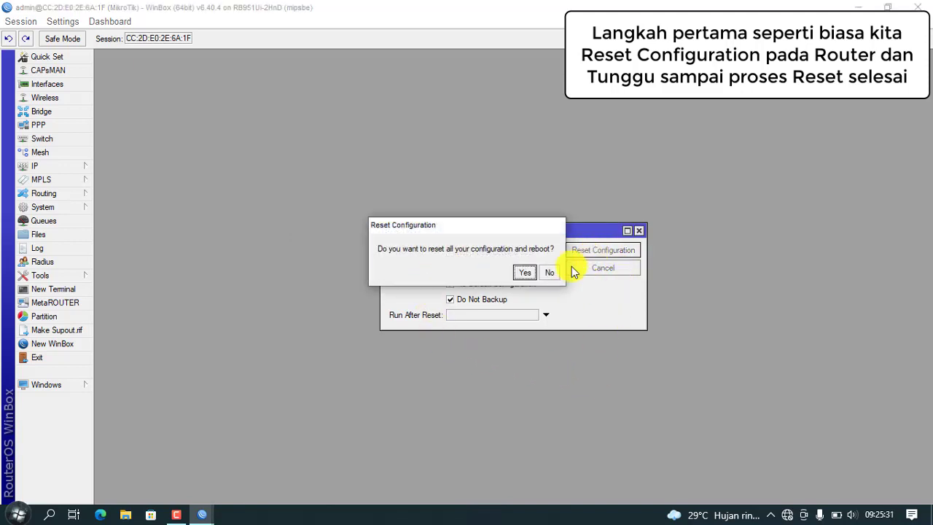
pyautogui.click(523, 274)
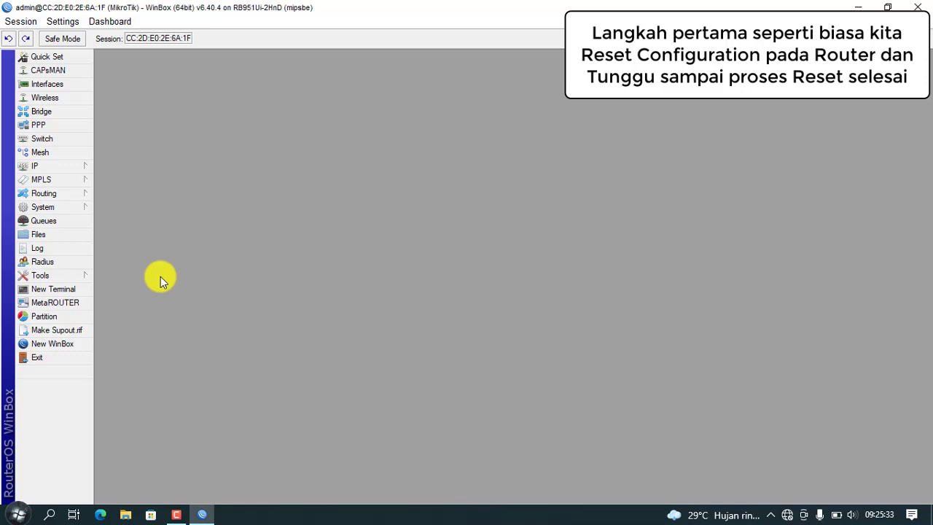
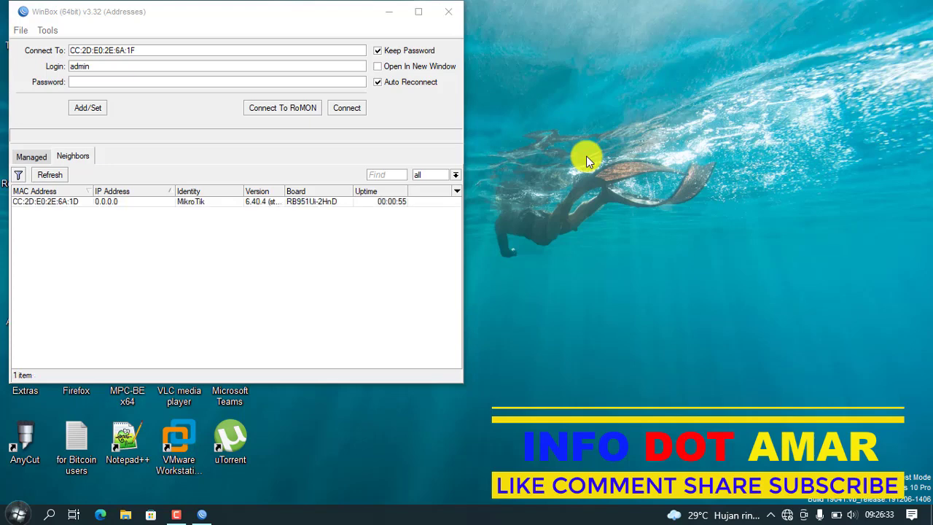
# Step: Connect to the RB951Ui-2HnD router from the Neighbors list and close the Switch window
pyautogui.click(78, 201)
pyautogui.click(346, 108)
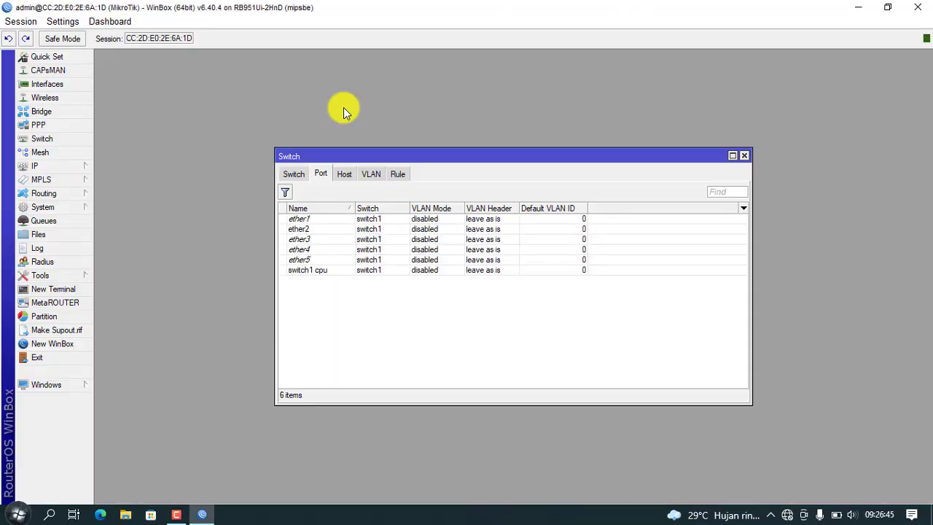
pyautogui.click(744, 158)
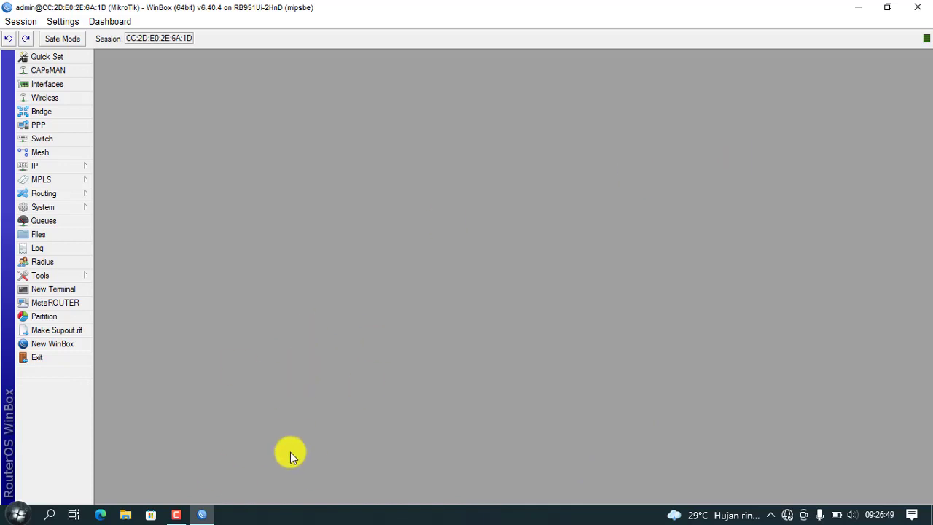
# Step: Change the router identity from MikroTik to Router_Switch under System > Identity
pyautogui.click(65, 165)
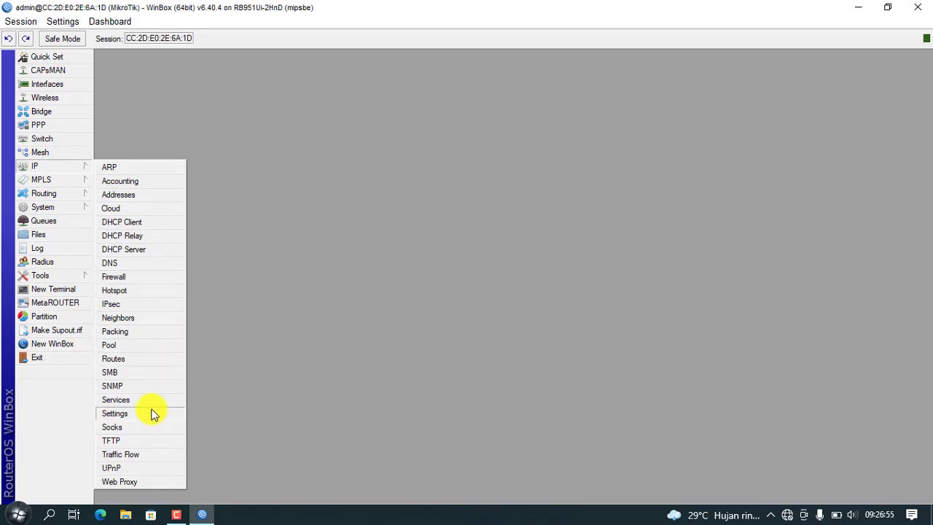
pyautogui.click(73, 208)
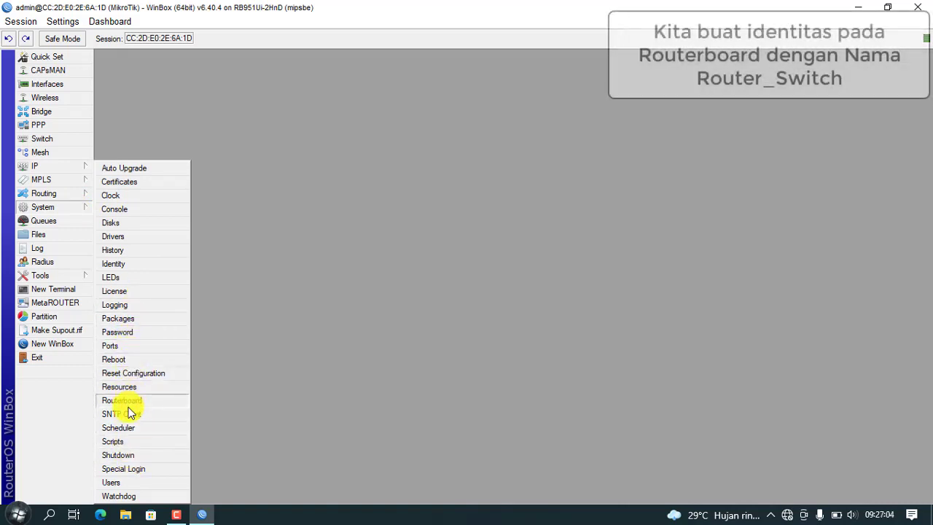
pyautogui.click(136, 265)
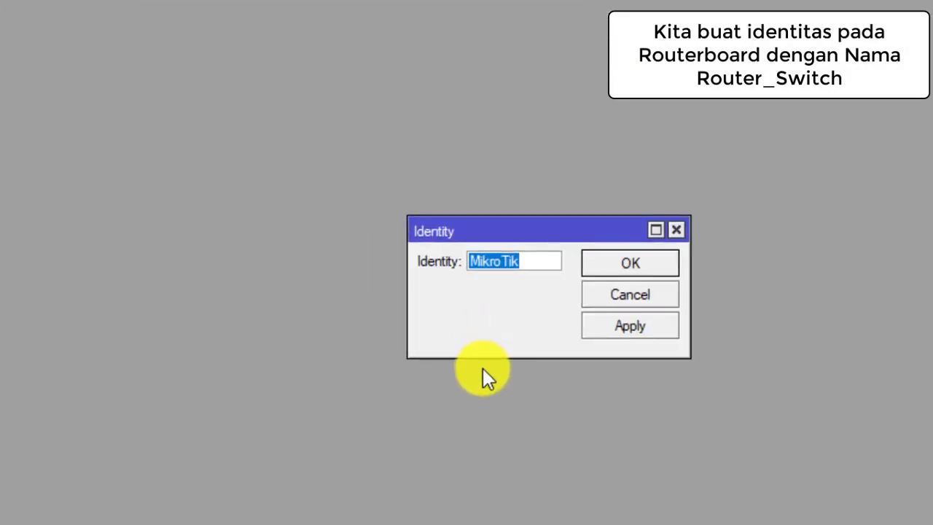
pyautogui.write('Router')
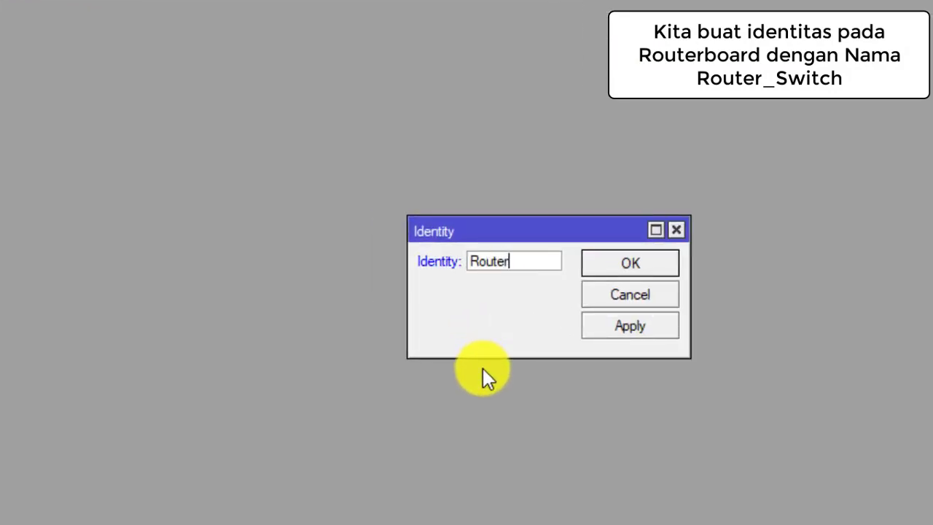
pyautogui.write('_Sw')
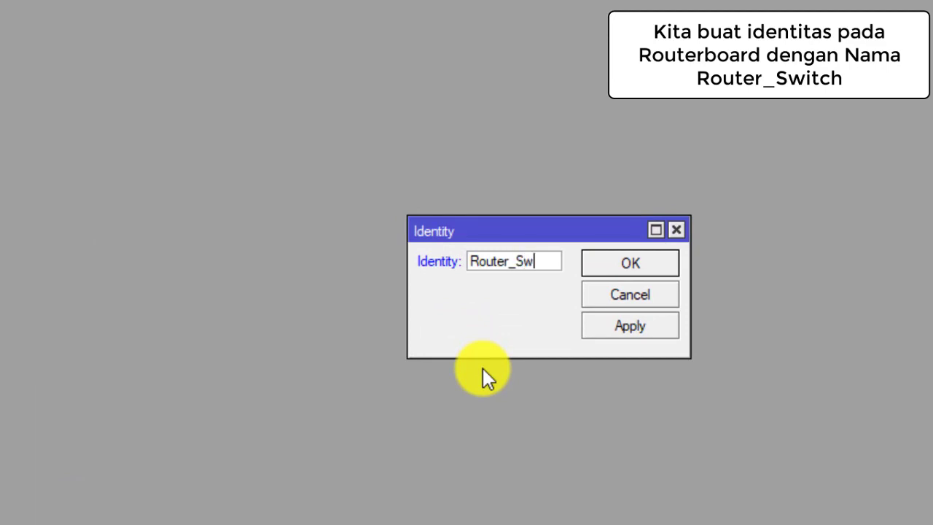
pyautogui.write('itch')
pyautogui.click(630, 264)
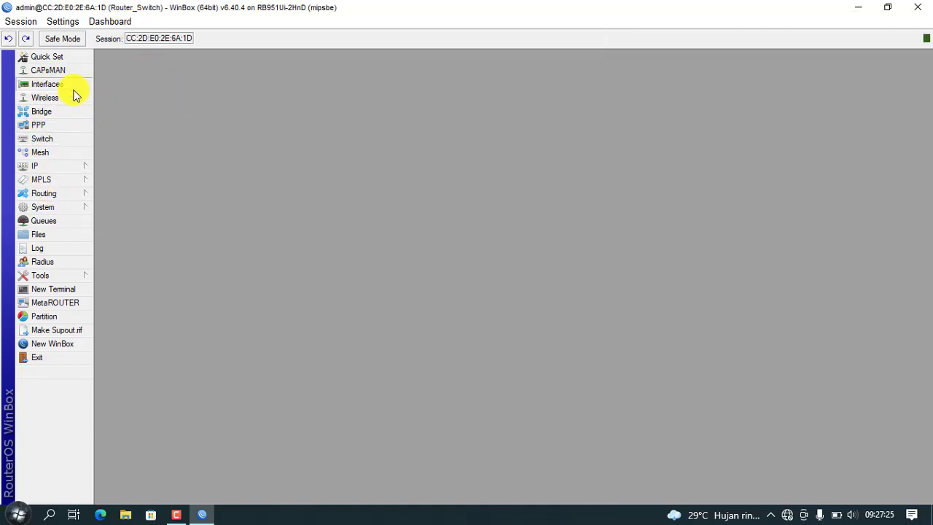
# Step: Create a bridge named bridge1 and show its still-empty Ports list
pyautogui.click(72, 87)
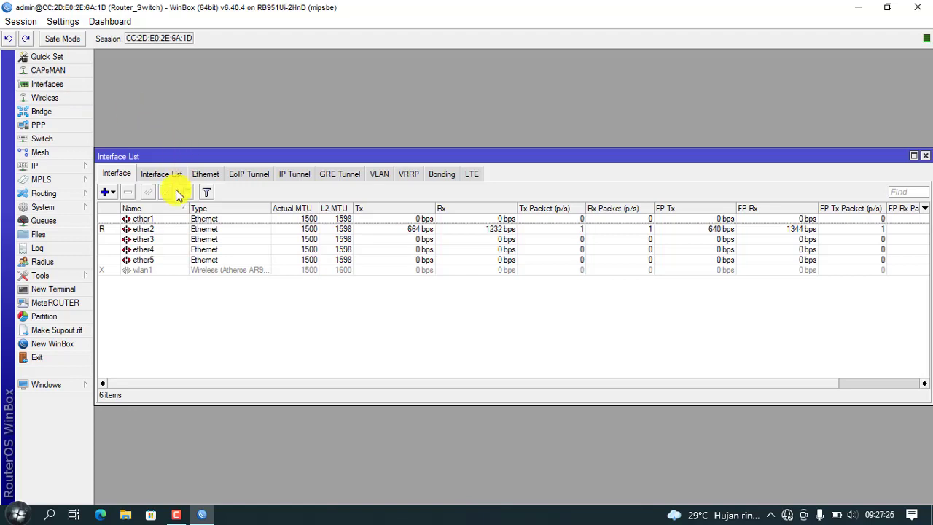
pyautogui.click(925, 156)
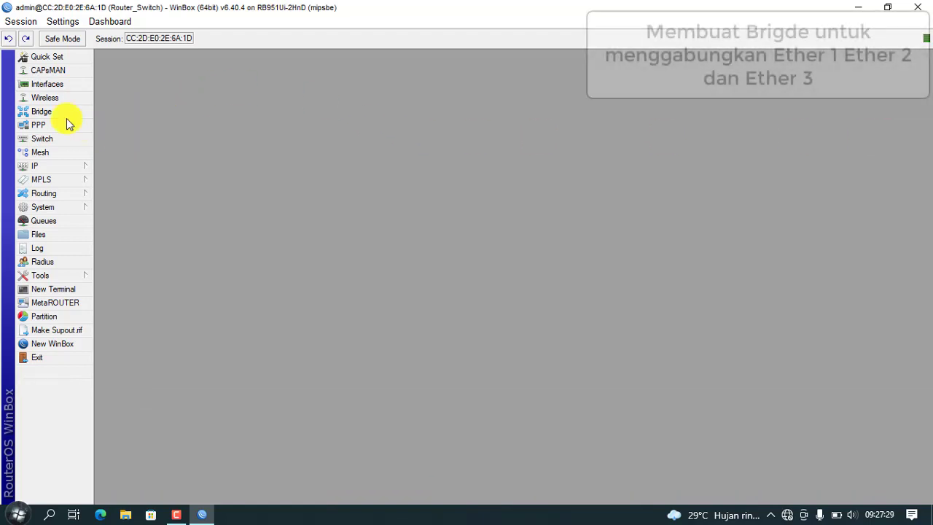
pyautogui.click(38, 111)
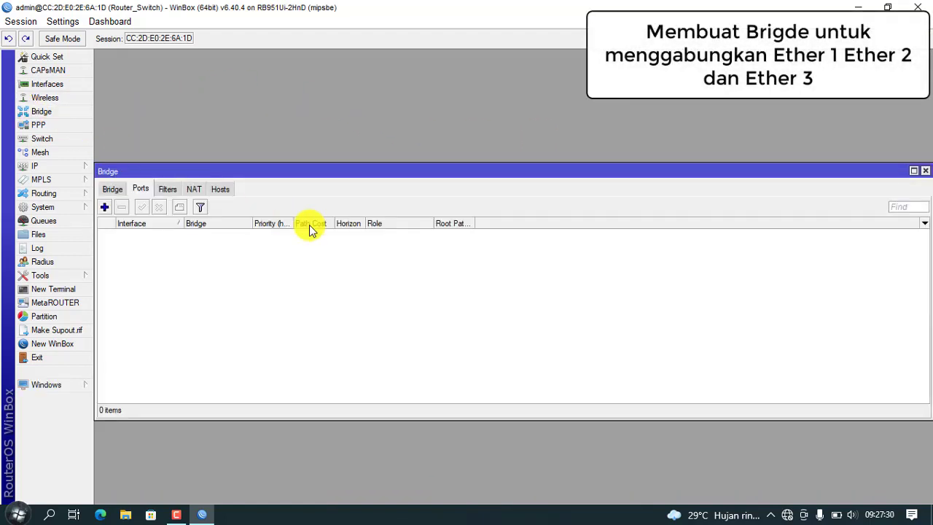
pyautogui.click(111, 191)
pyautogui.click(105, 208)
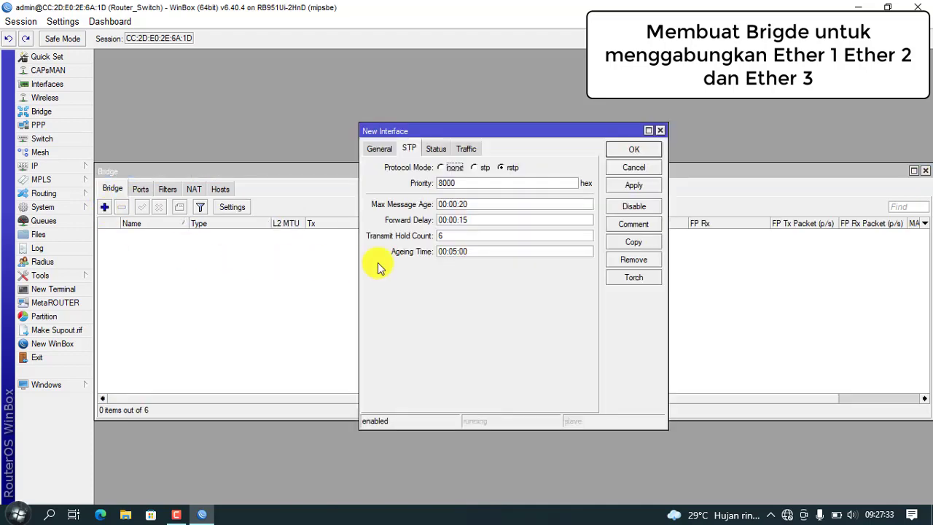
pyautogui.click(379, 149)
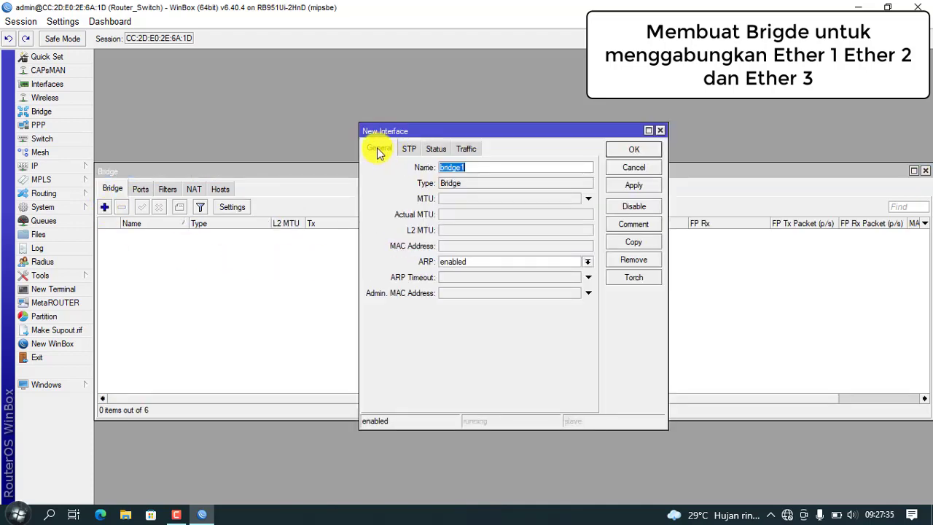
pyautogui.click(632, 184)
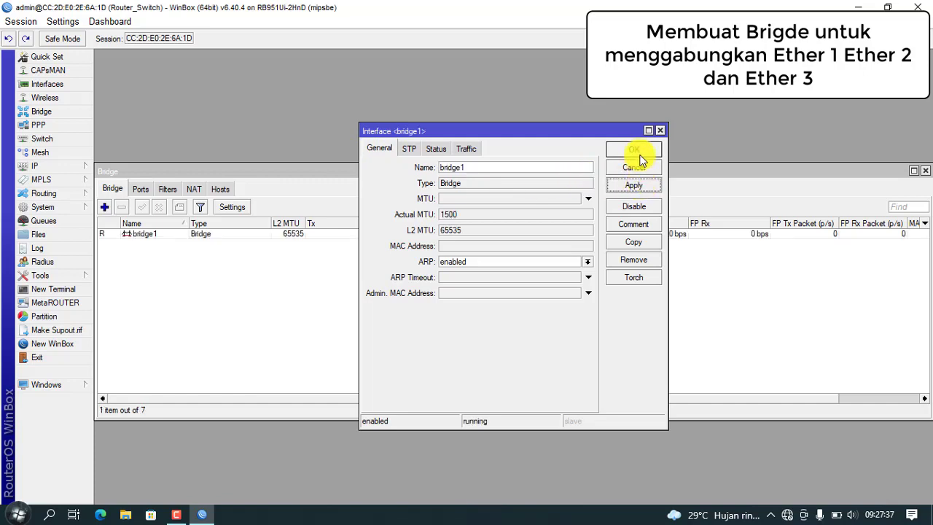
pyautogui.click(639, 151)
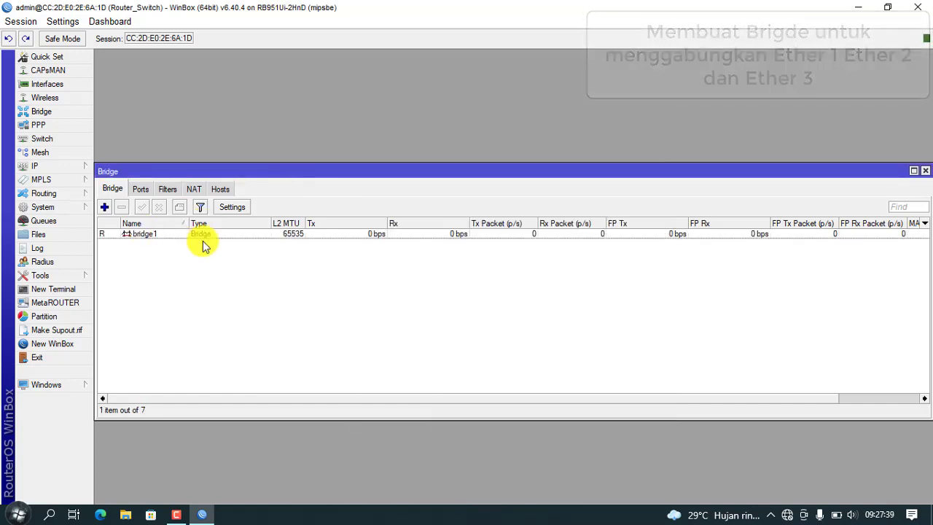
pyautogui.click(146, 191)
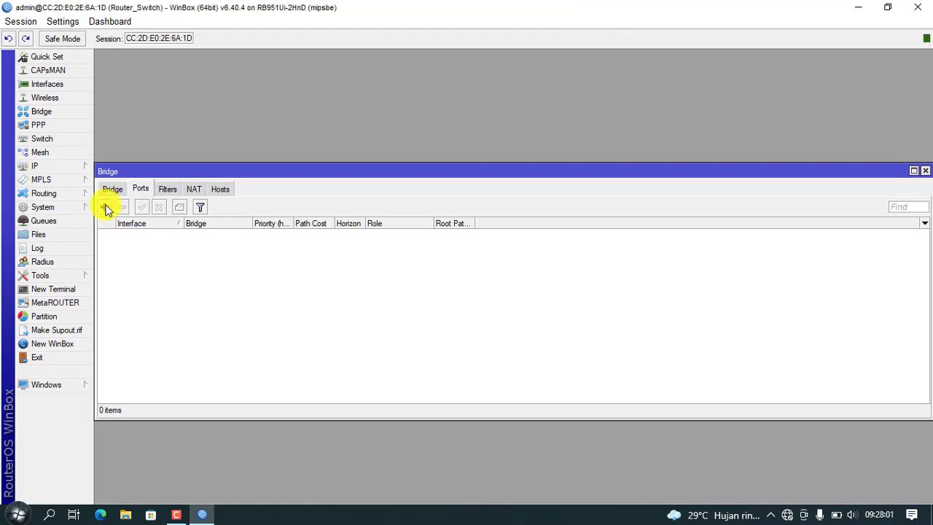
# Step: Add ether1 and ether2 as ports of bridge1
pyautogui.click(105, 208)
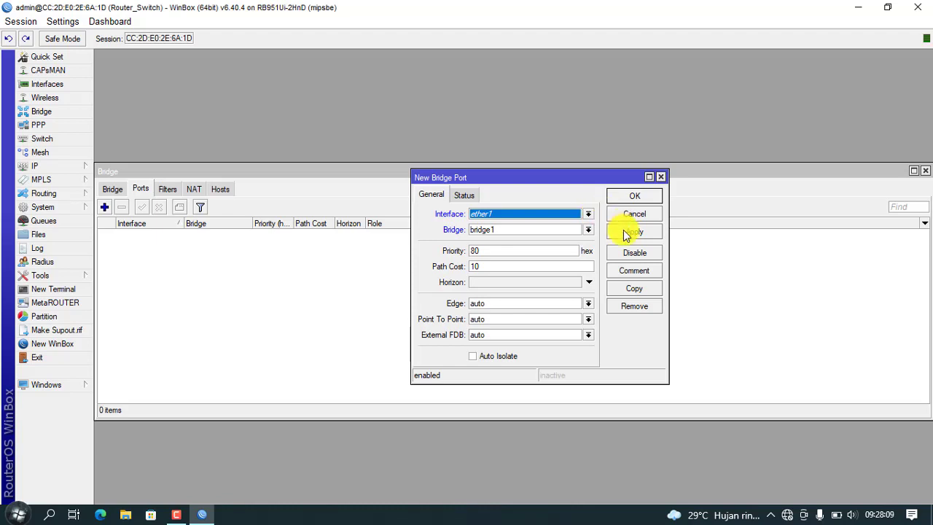
pyautogui.click(622, 232)
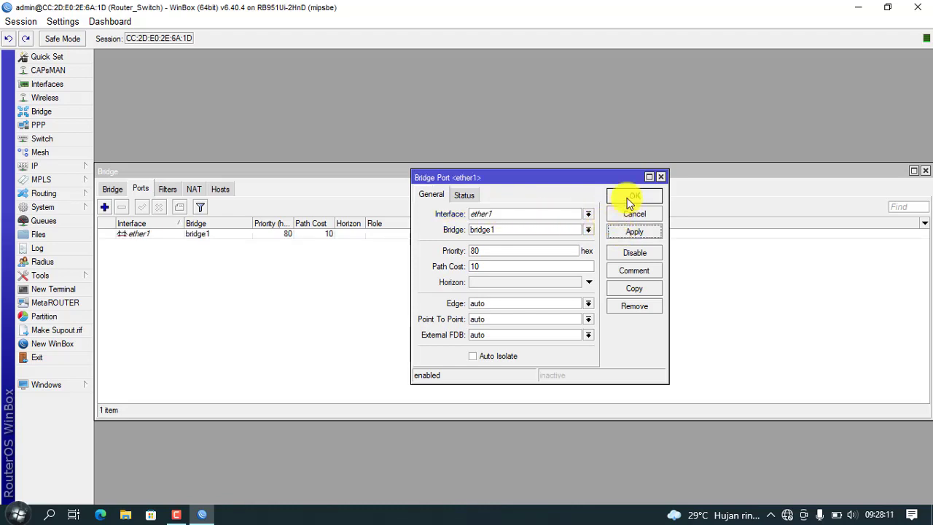
pyautogui.click(627, 197)
pyautogui.click(108, 206)
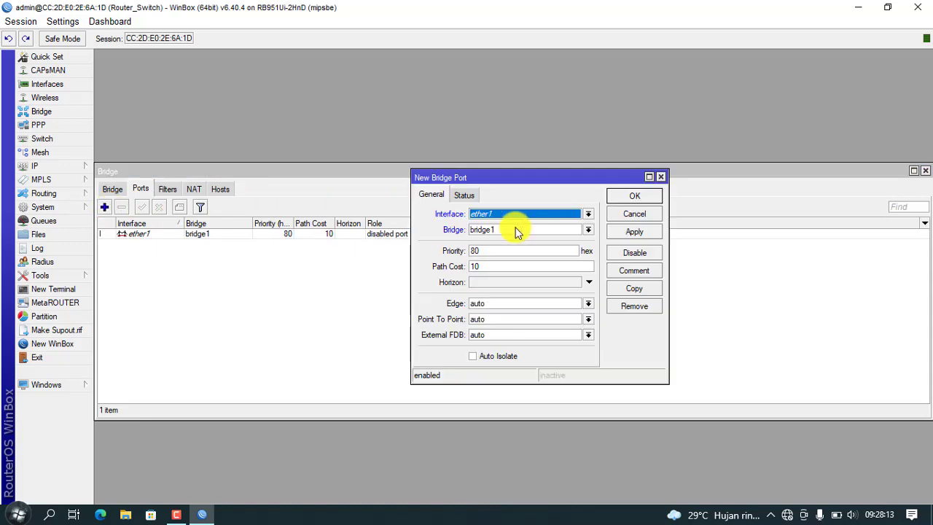
pyautogui.click(588, 214)
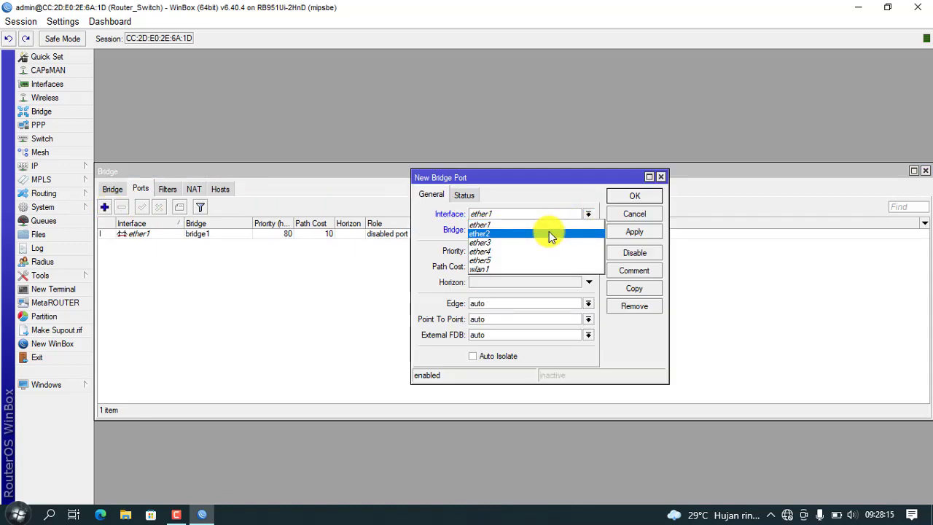
pyautogui.click(547, 233)
pyautogui.click(629, 232)
pyautogui.click(627, 197)
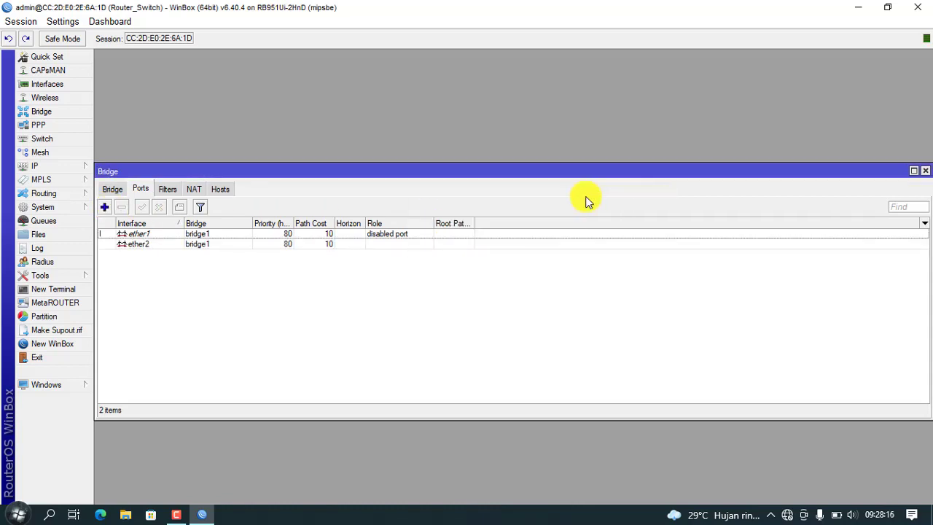
# Step: Add ether3 as a port of bridge1 and close the Bridge window
pyautogui.click(106, 209)
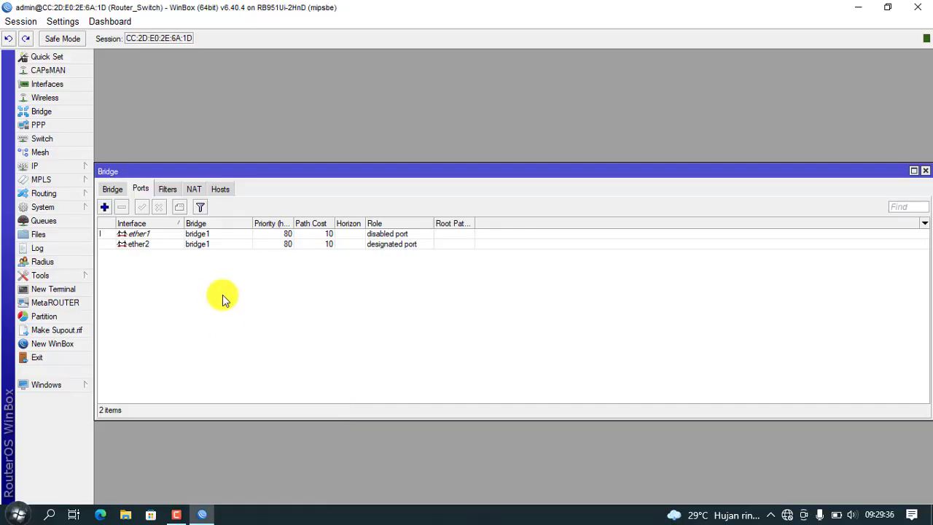
pyautogui.click(104, 207)
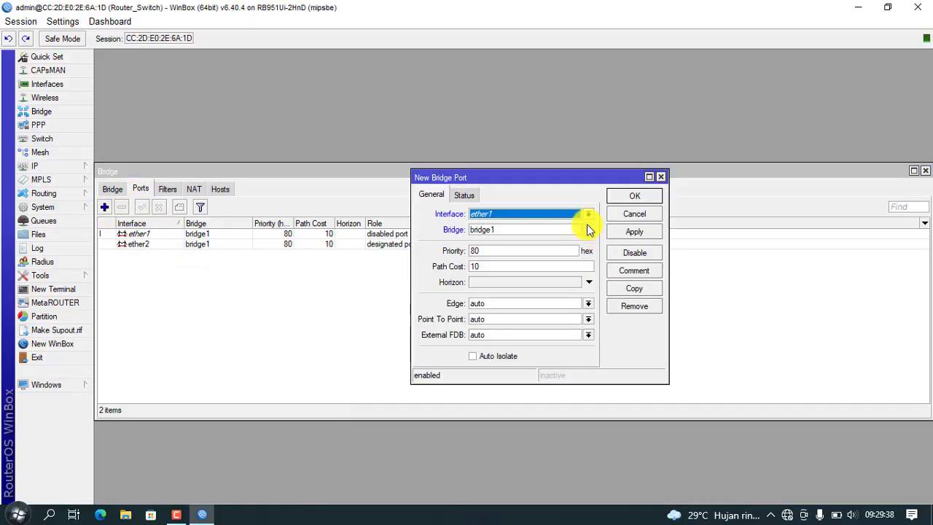
pyautogui.click(589, 213)
pyautogui.click(573, 241)
pyautogui.click(639, 232)
pyautogui.click(632, 198)
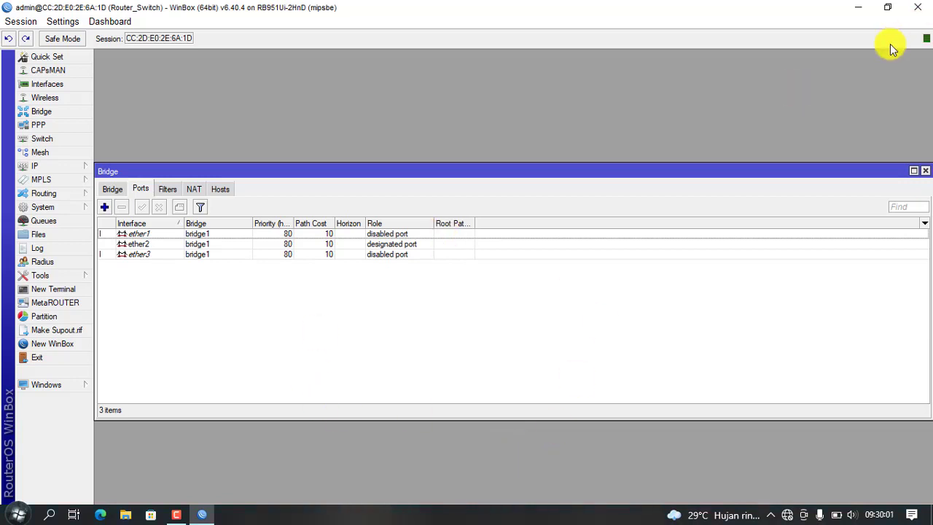
pyautogui.click(925, 170)
# Step: Add switch1 VLAN 10 with member ports ether1 and ether2
pyautogui.click(50, 138)
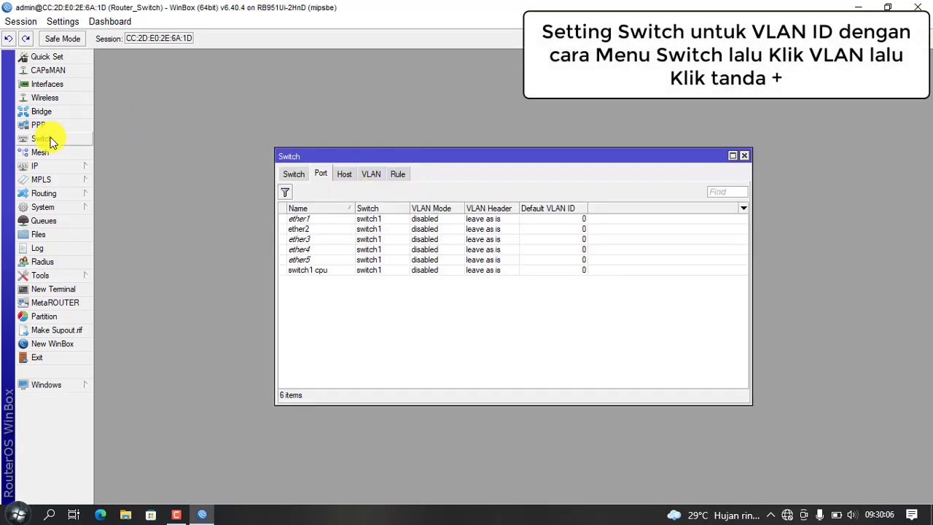
pyautogui.click(294, 175)
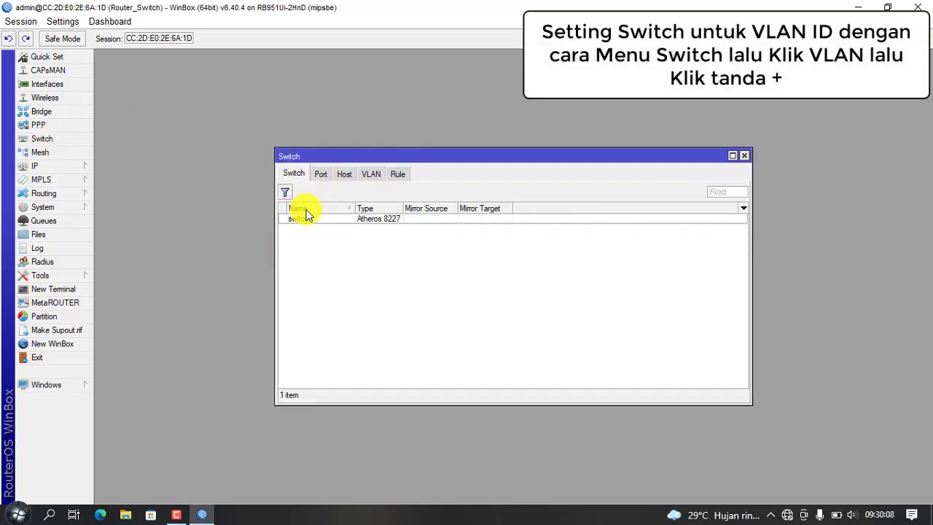
pyautogui.click(372, 177)
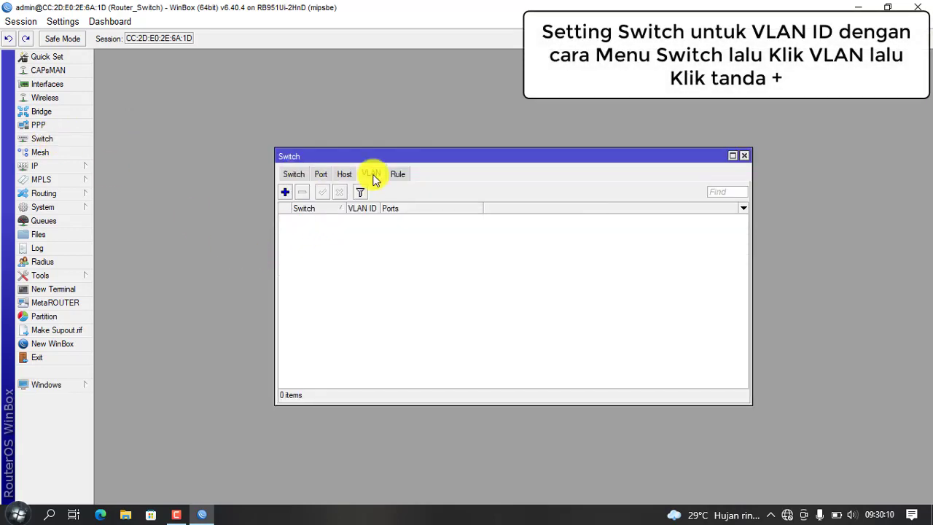
pyautogui.click(285, 193)
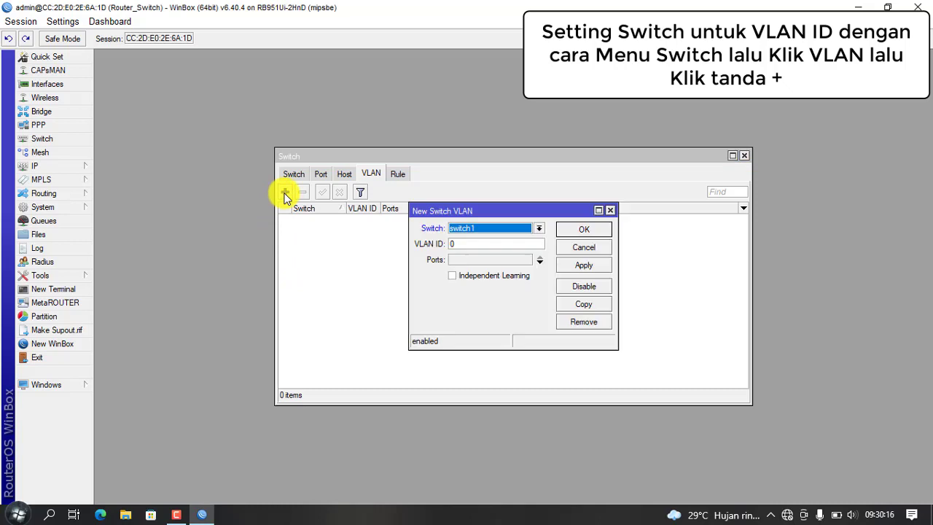
pyautogui.click(512, 240)
pyautogui.doubleClick(513, 240)
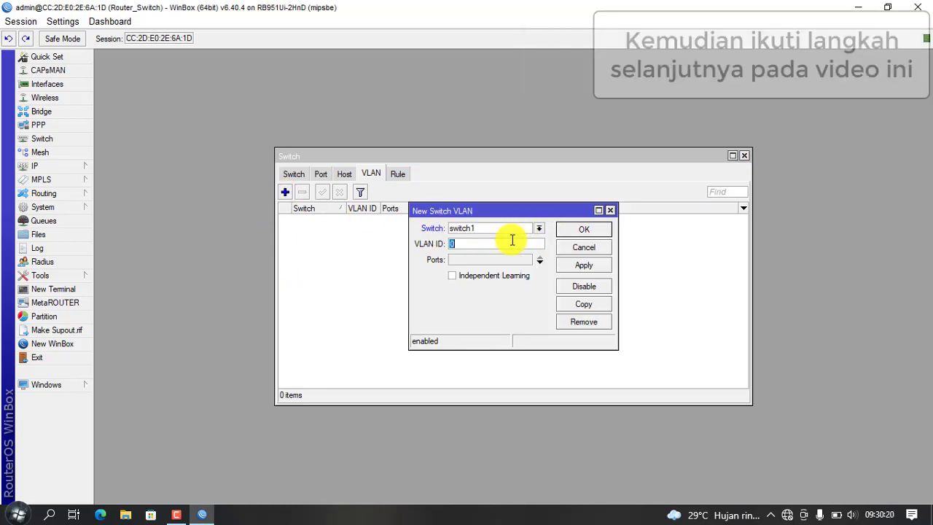
pyautogui.write('1')
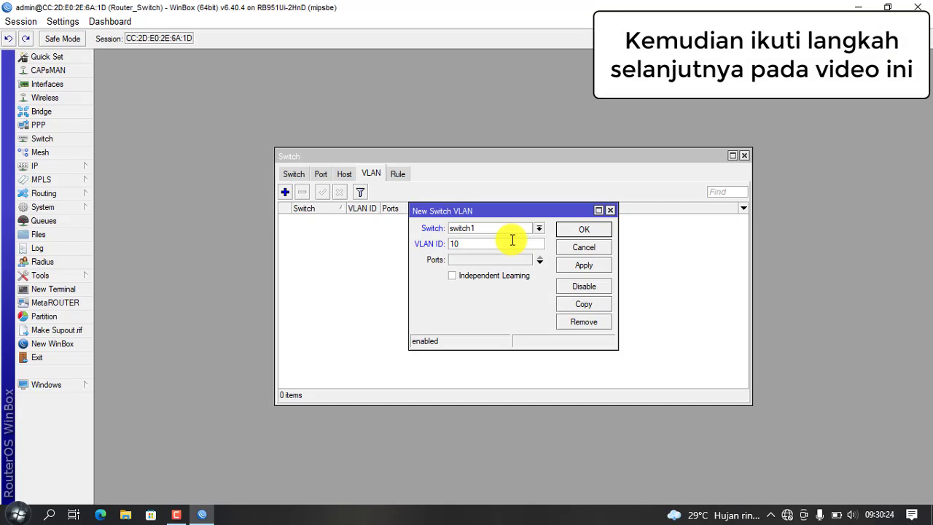
pyautogui.click(540, 261)
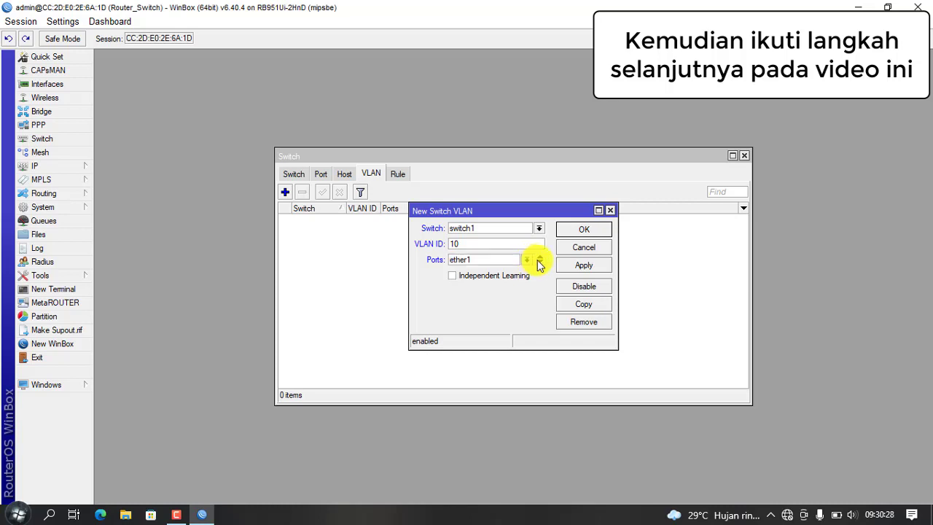
pyautogui.click(539, 261)
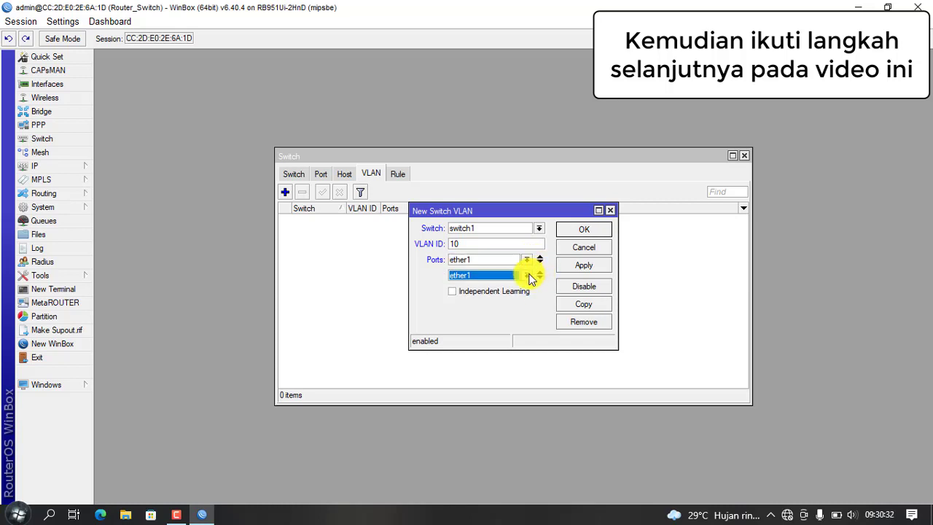
pyautogui.click(528, 277)
pyautogui.click(508, 295)
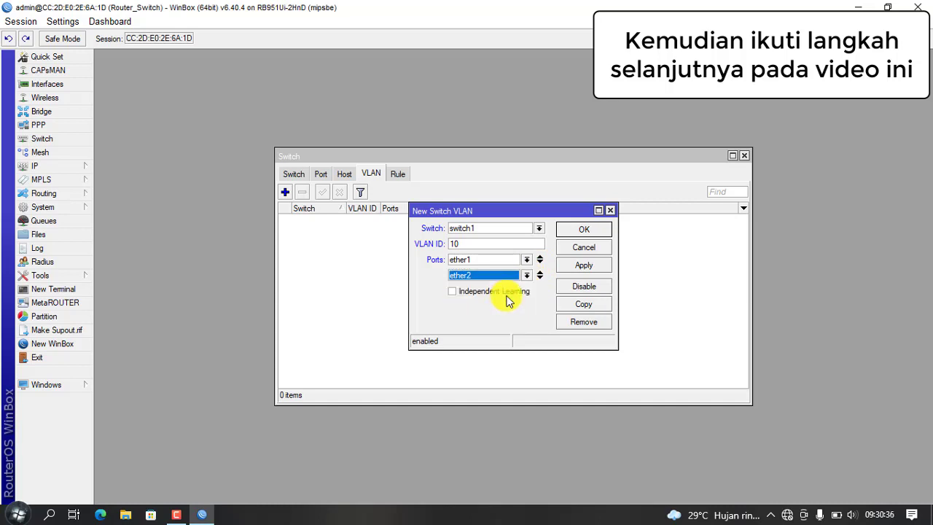
pyautogui.click(577, 267)
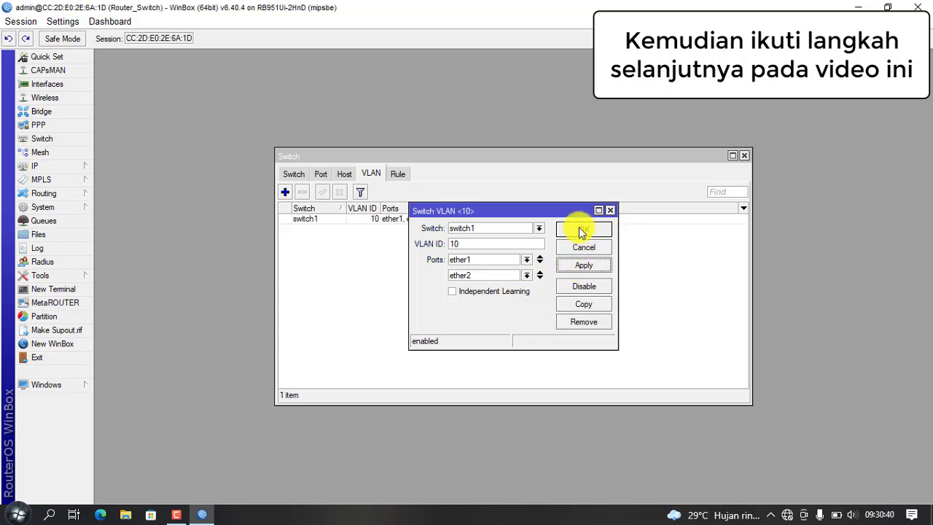
pyautogui.click(583, 229)
# Step: Add switch1 VLAN 20 with member ports ether1 and ether3
pyautogui.click(285, 191)
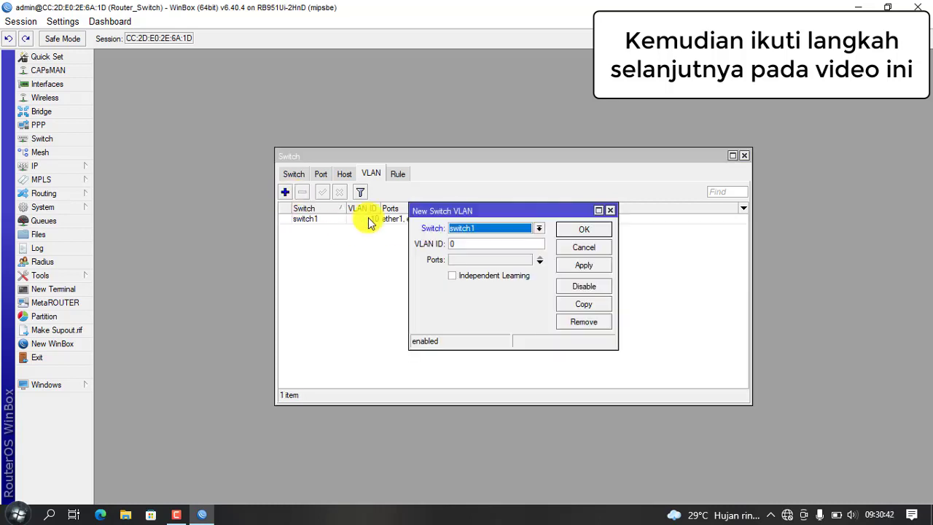
pyautogui.doubleClick(518, 243)
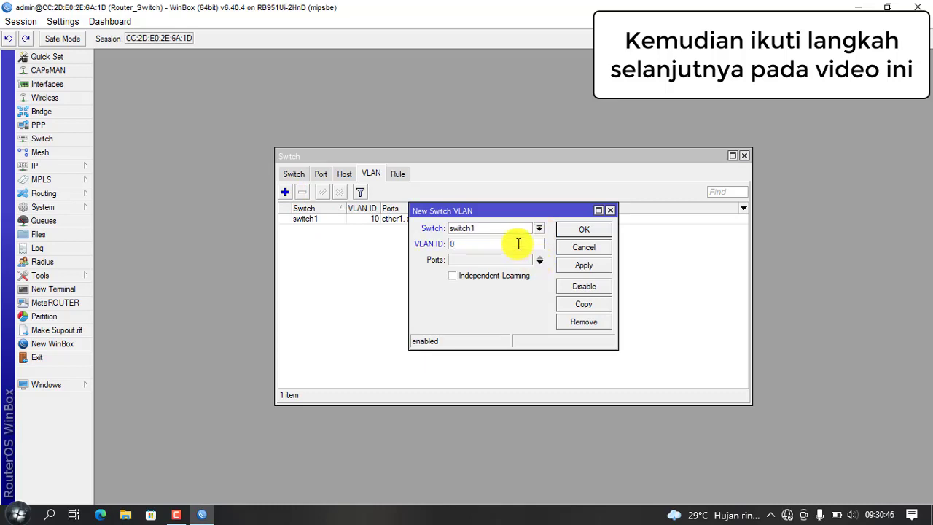
pyautogui.doubleClick(518, 243)
pyautogui.click(539, 260)
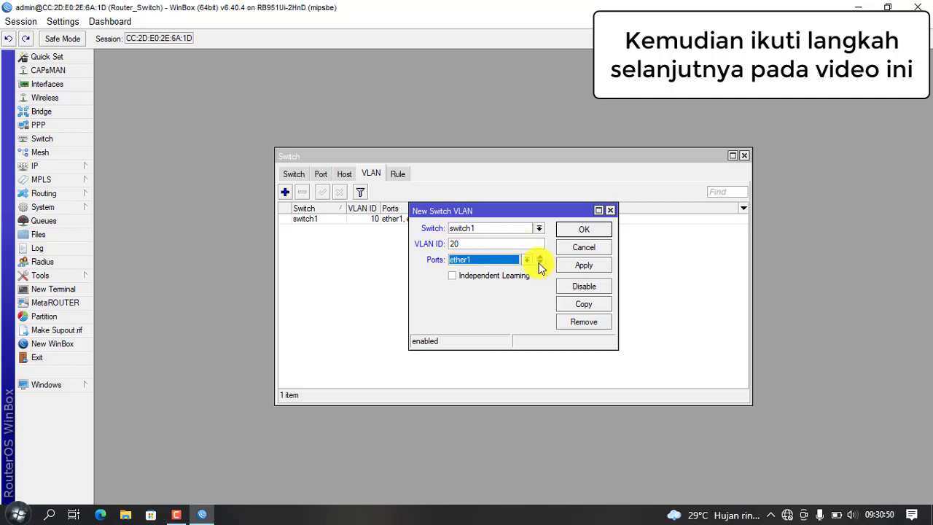
pyautogui.click(539, 263)
pyautogui.click(527, 275)
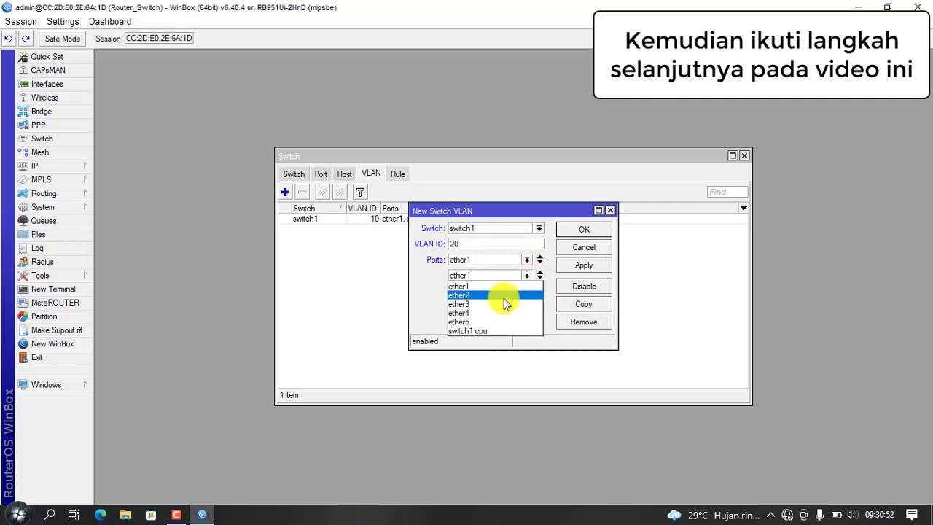
pyautogui.click(505, 299)
pyautogui.click(577, 264)
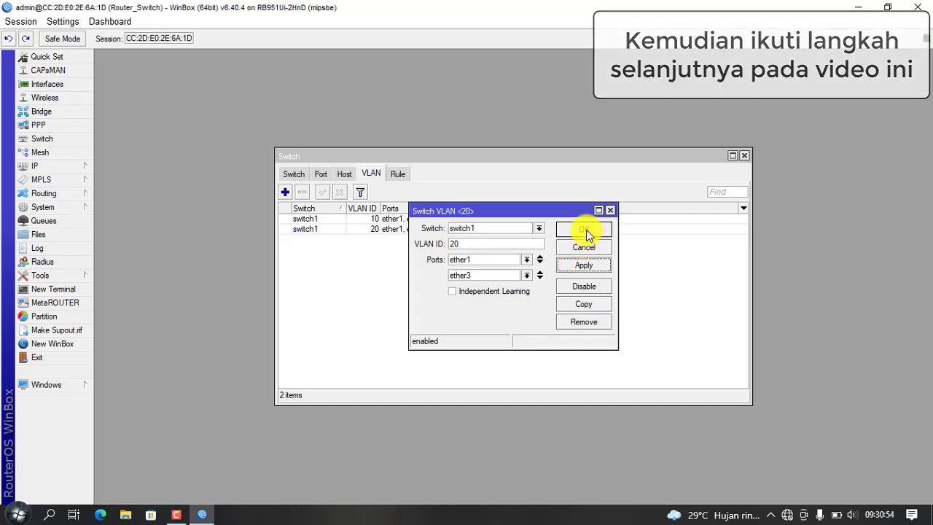
pyautogui.click(576, 232)
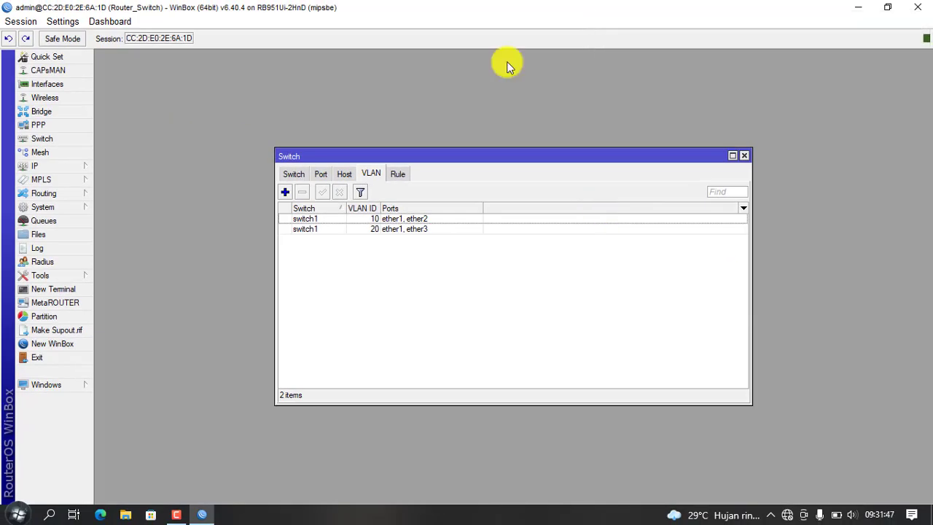
# Step: Show the switch port list and open ether1's port settings, VLAN mode still disabled
pyautogui.click(321, 176)
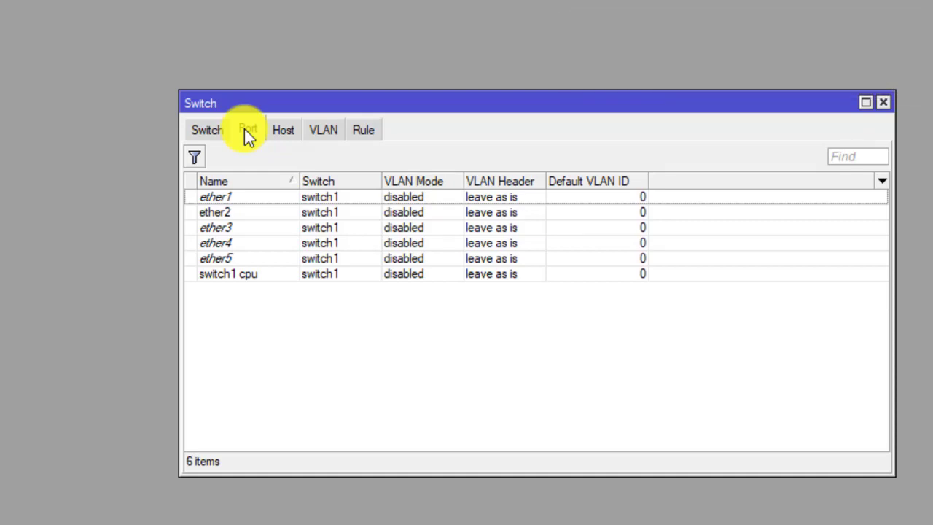
pyautogui.click(248, 132)
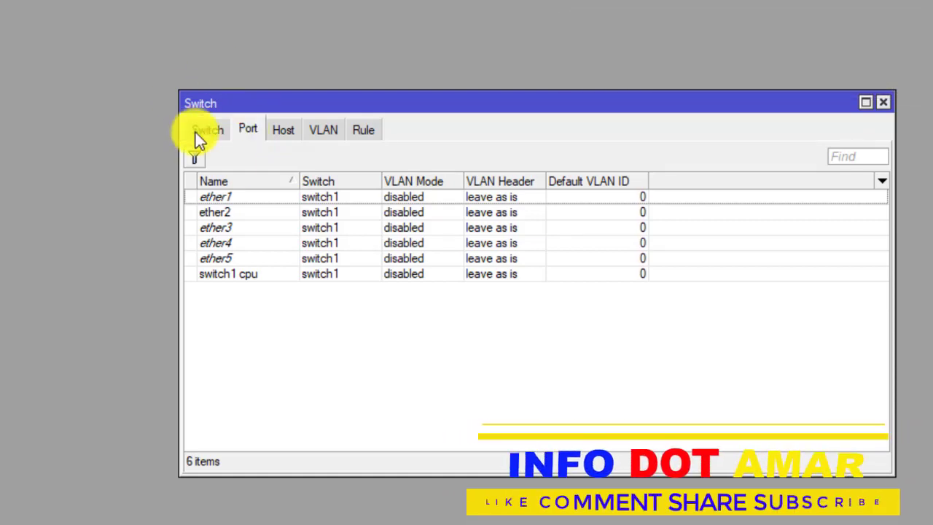
pyautogui.click(249, 200)
pyautogui.doubleClick(250, 200)
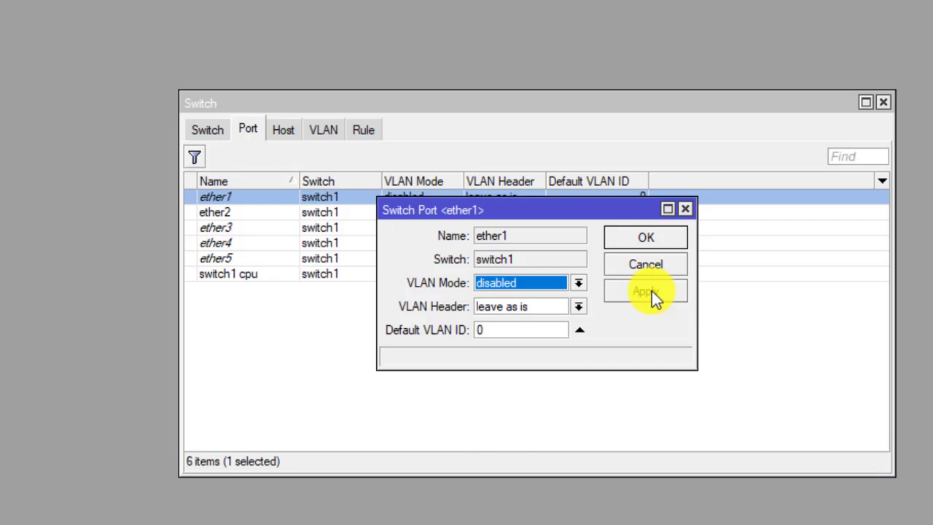
# Step: Set switch port ether1 to secure VLAN mode with VLAN header add if missing
pyautogui.click(578, 288)
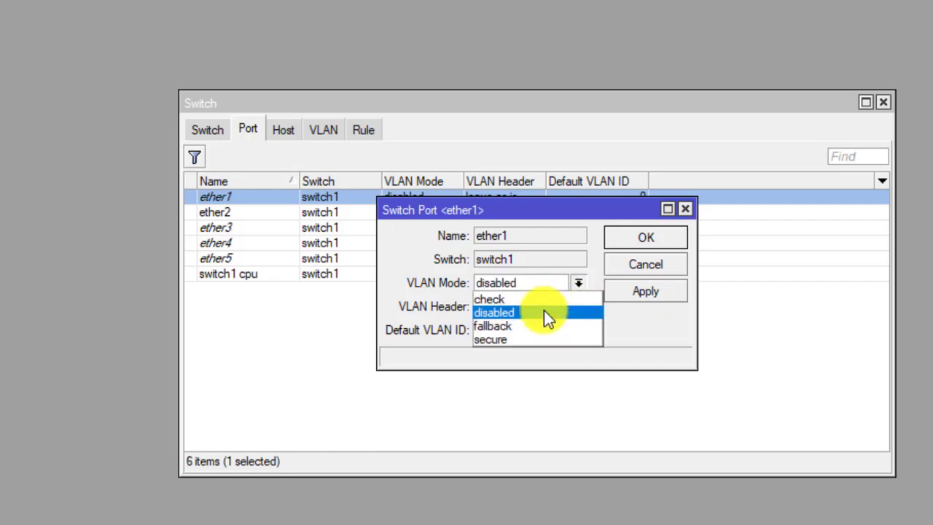
pyautogui.click(543, 338)
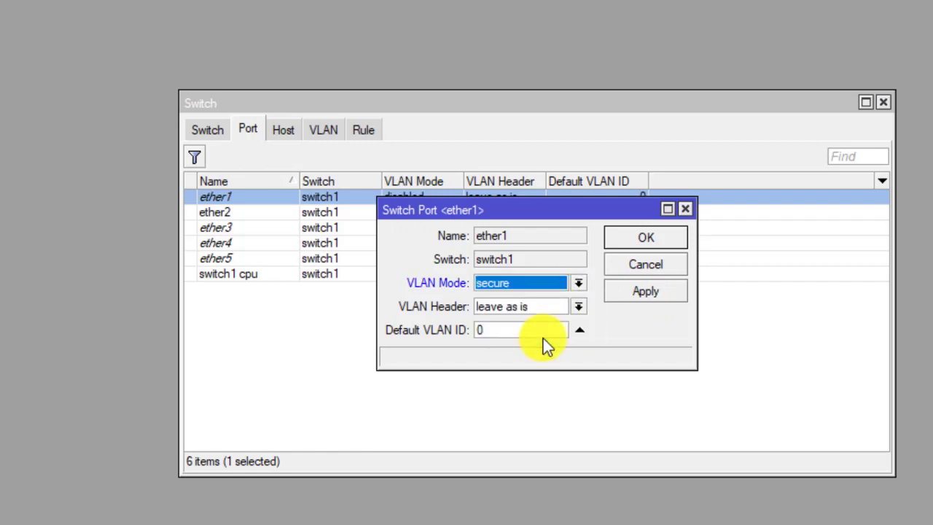
pyautogui.click(575, 306)
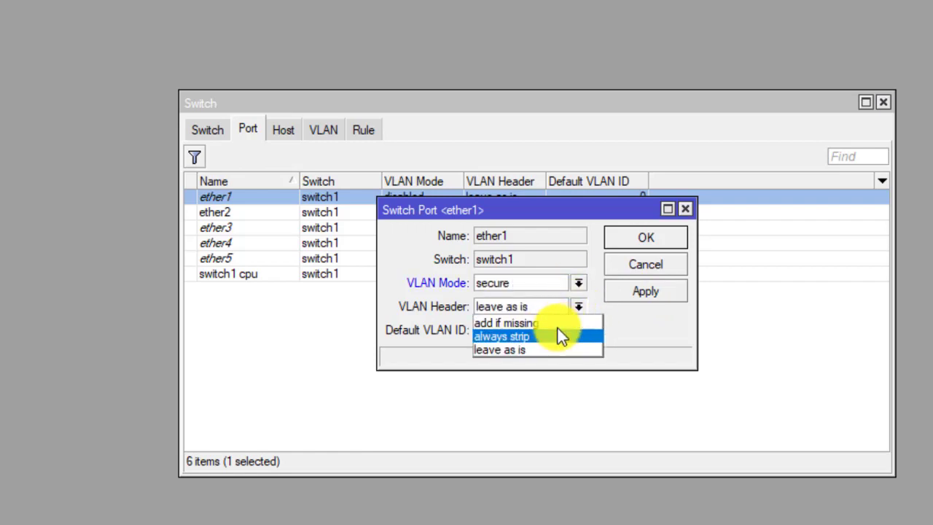
pyautogui.click(559, 323)
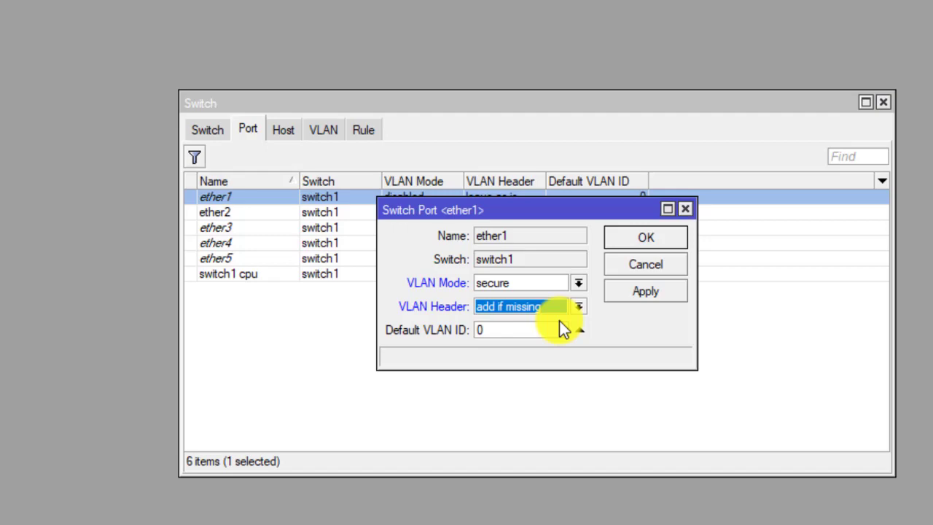
pyautogui.click(637, 291)
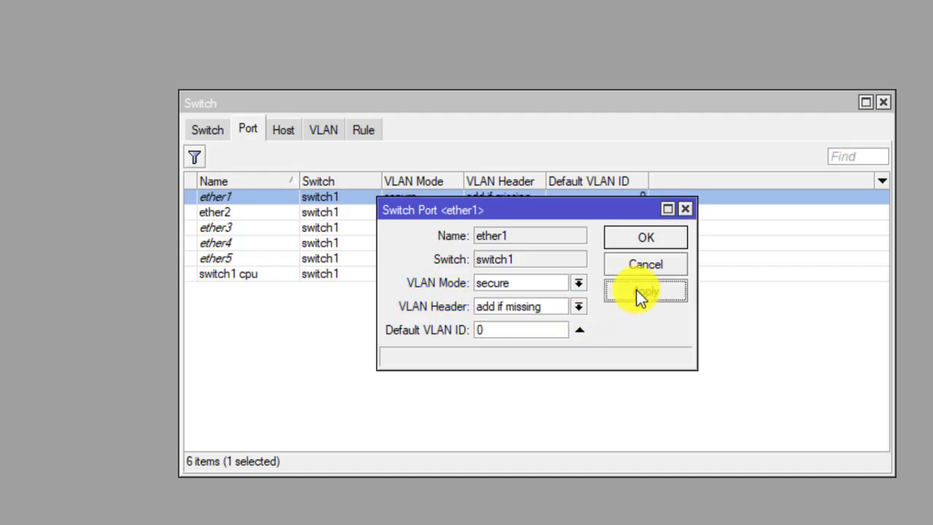
pyautogui.click(647, 237)
# Step: Set ether2 to secure VLAN mode, always strip headers, default VLAN ID 10
pyautogui.doubleClick(337, 217)
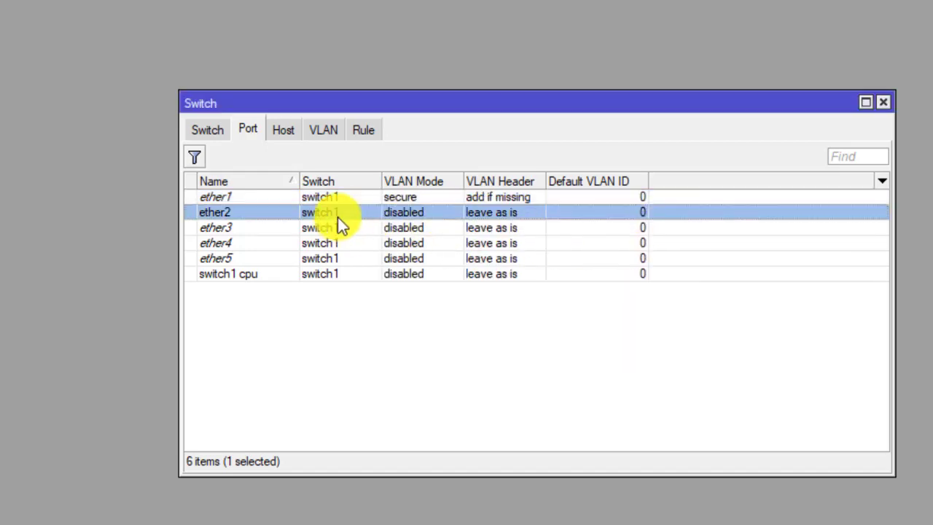
pyautogui.click(579, 285)
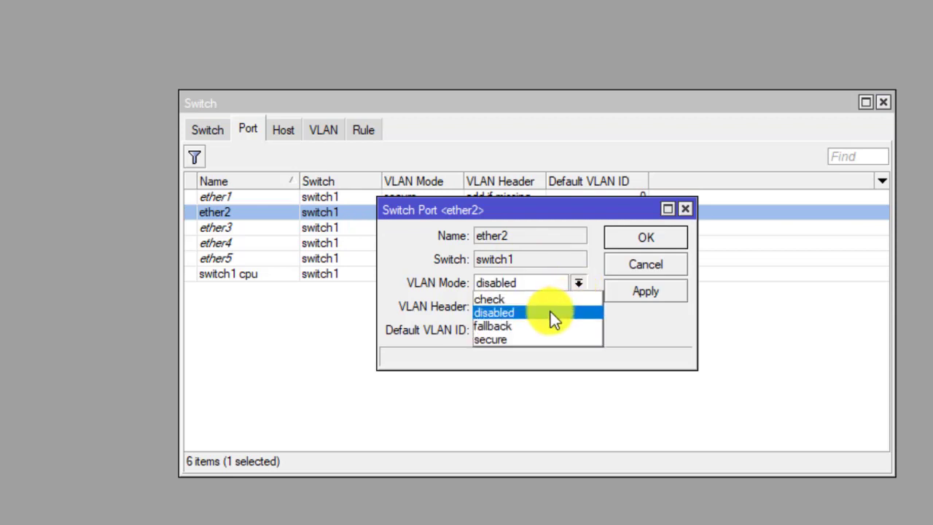
pyautogui.click(542, 332)
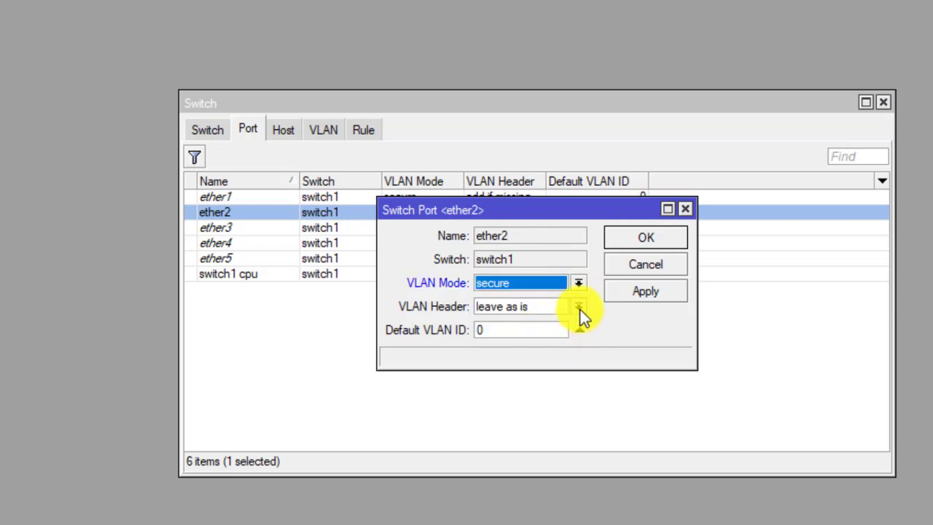
pyautogui.click(580, 310)
pyautogui.click(568, 333)
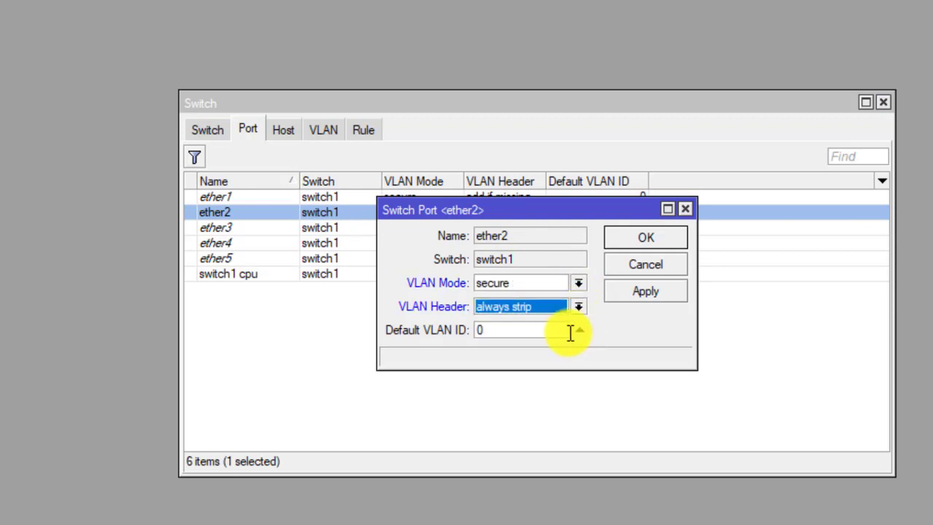
pyautogui.doubleClick(559, 332)
pyautogui.write('10')
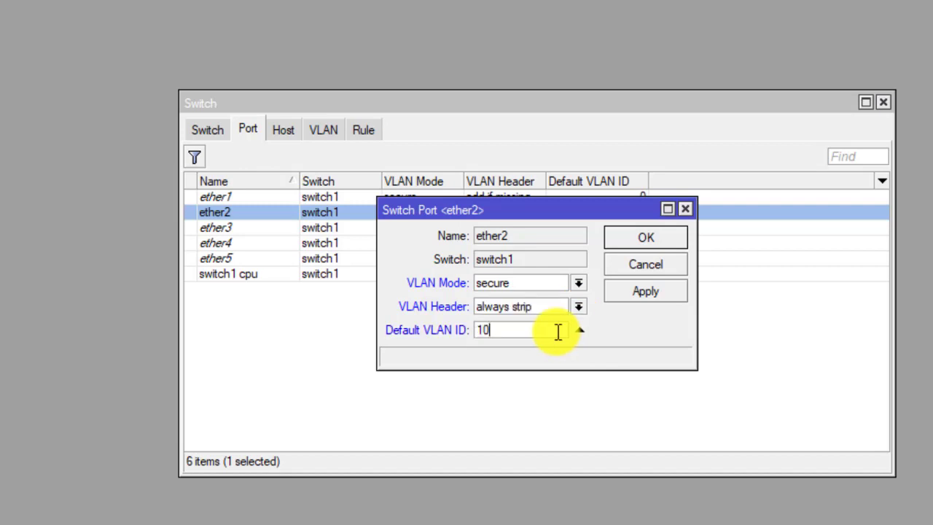
pyautogui.click(630, 290)
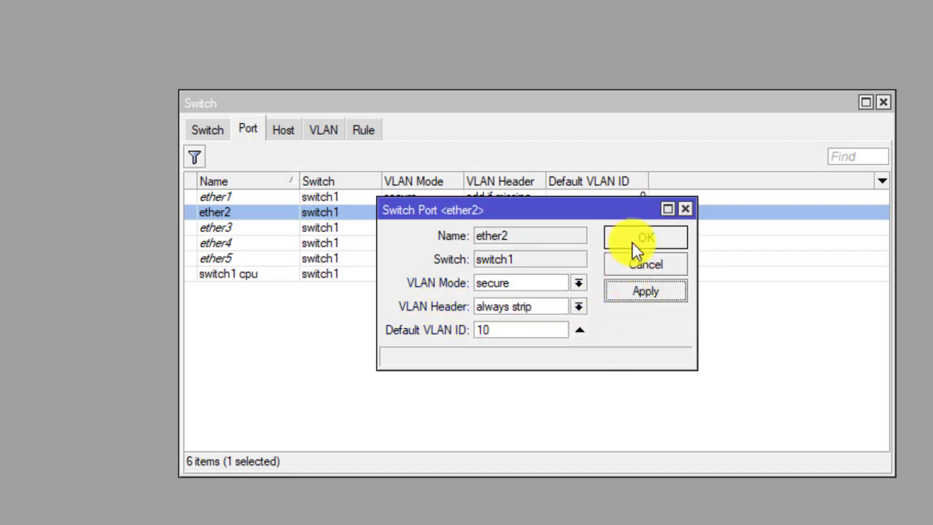
pyautogui.click(632, 242)
# Step: Set ether3 to secure VLAN mode, always strip headers, default VLAN ID 20
pyautogui.doubleClick(322, 228)
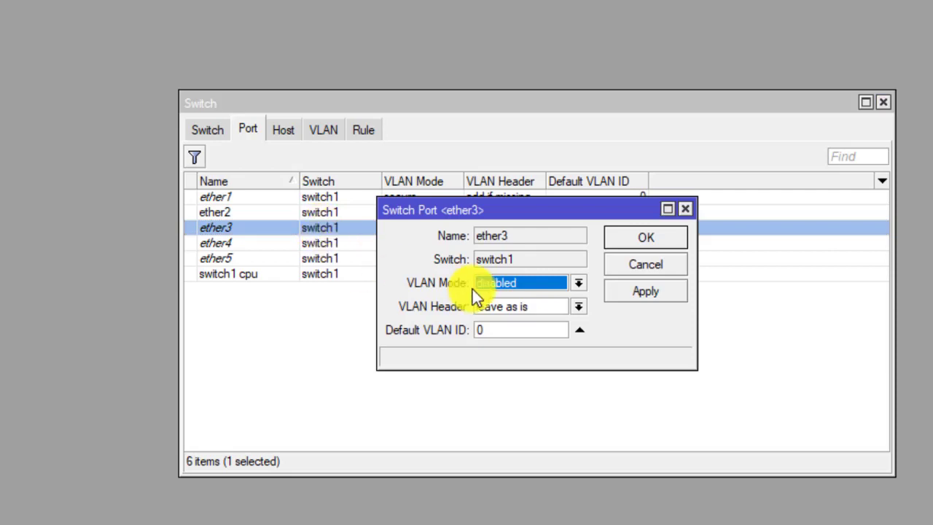
pyautogui.click(578, 285)
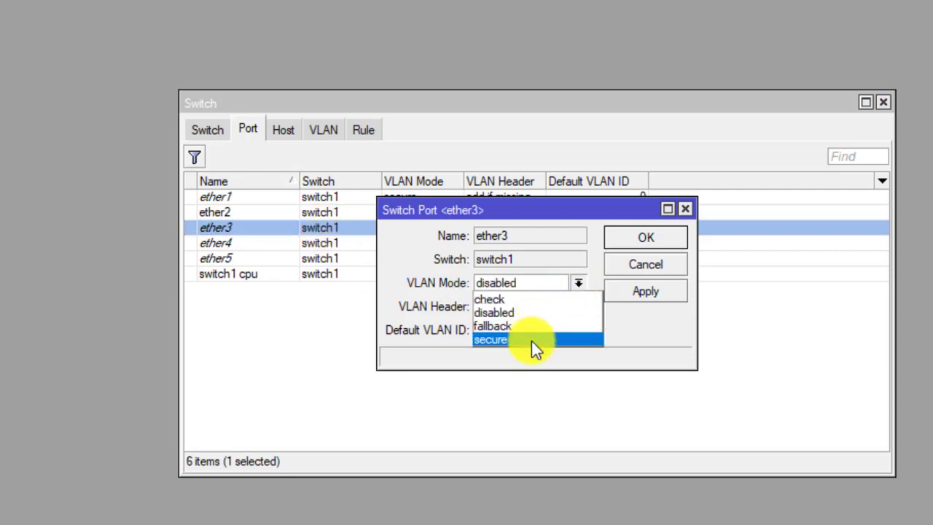
pyautogui.click(536, 340)
pyautogui.click(576, 307)
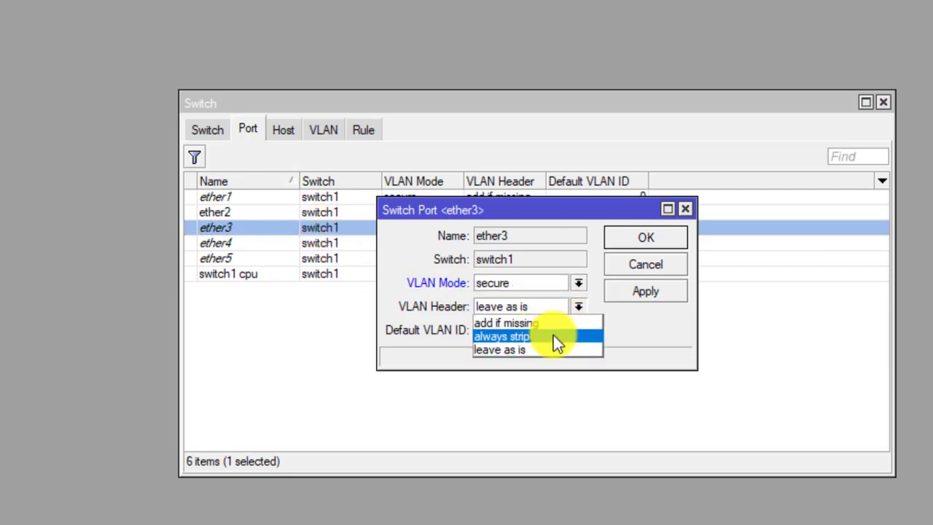
pyautogui.click(554, 338)
pyautogui.click(543, 332)
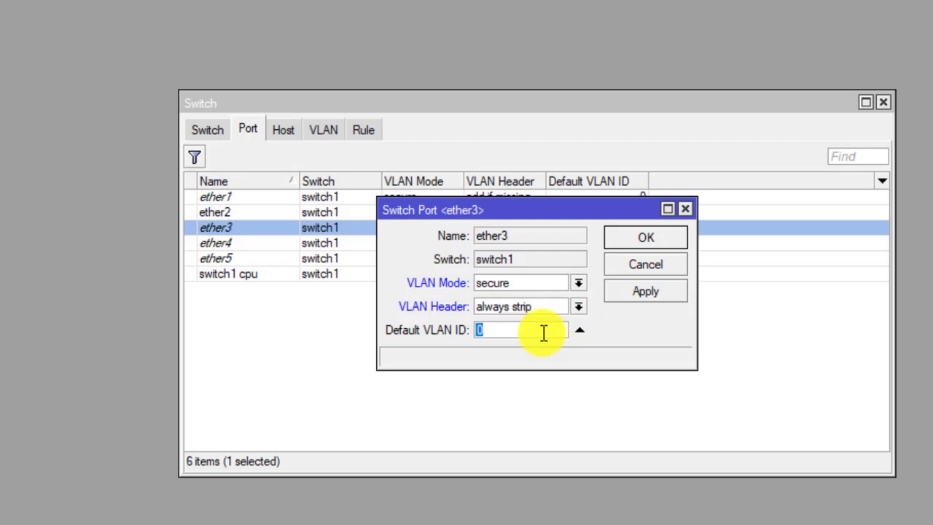
pyautogui.write('20')
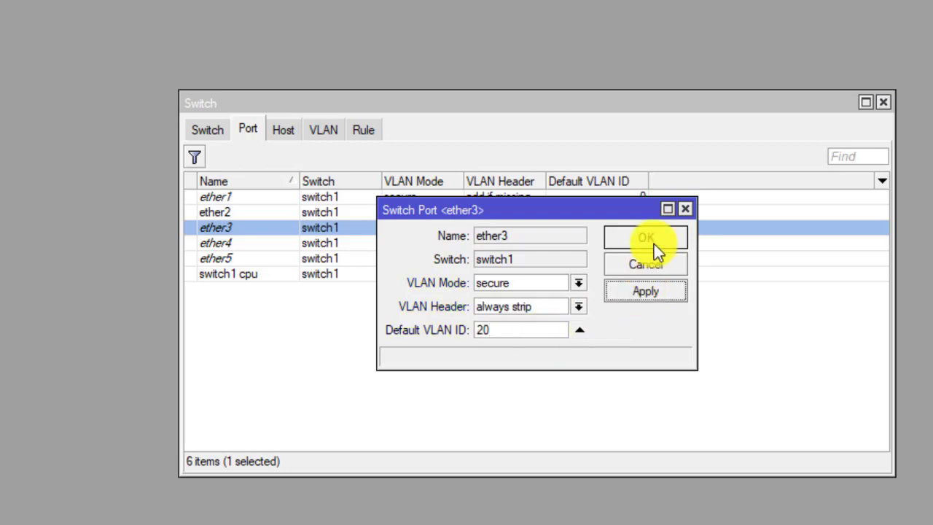
pyautogui.click(653, 238)
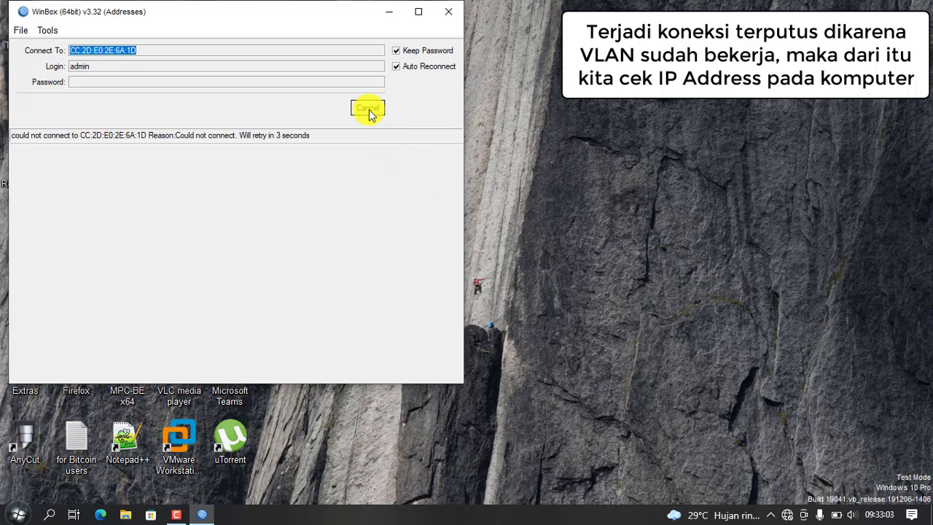
# Step: Cancel WinBox's automatic reconnect attempt to return to the login screen
pyautogui.click(369, 110)
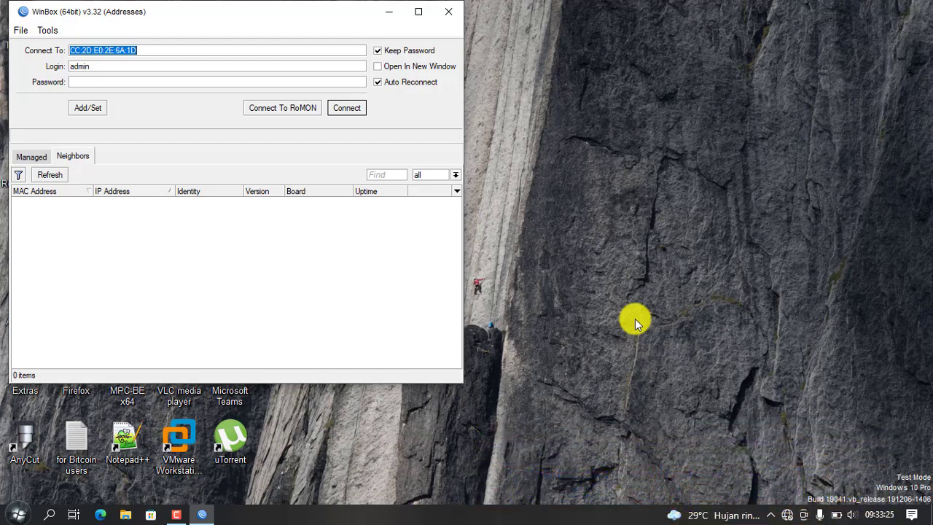
# Step: Close WinBox and view Ethernet 4's details: IPv4 192.168.10.14, gateway 192.168.10.1
pyautogui.click(446, 11)
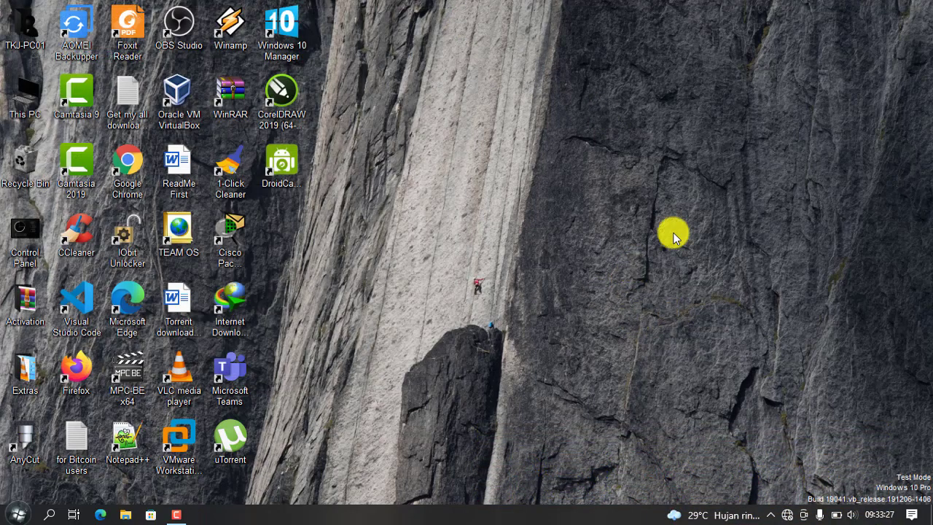
pyautogui.rightClick(788, 510)
pyautogui.click(802, 492)
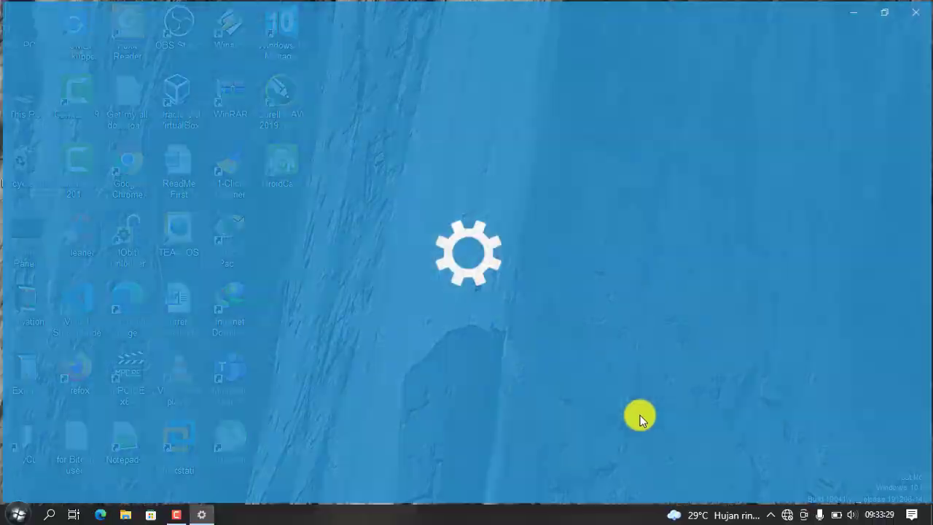
pyautogui.scroll(-3, 328, 350)
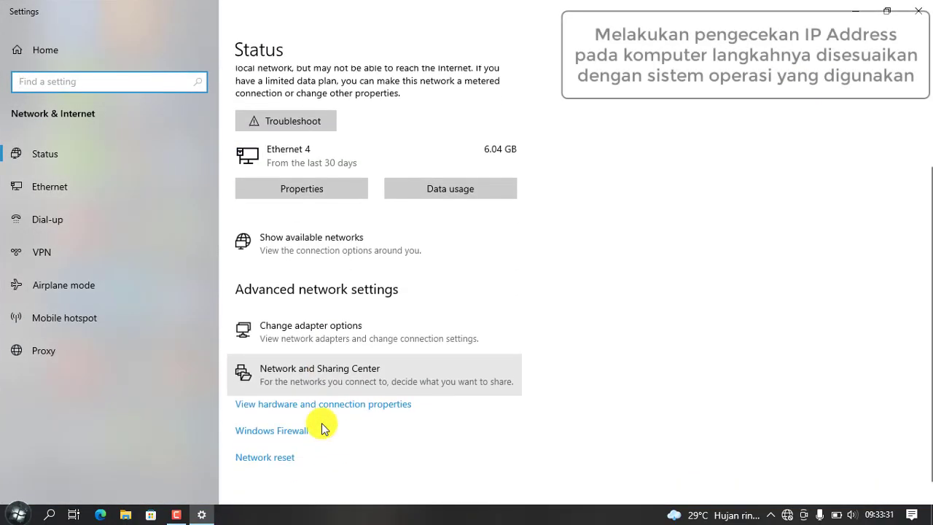
pyautogui.click(359, 343)
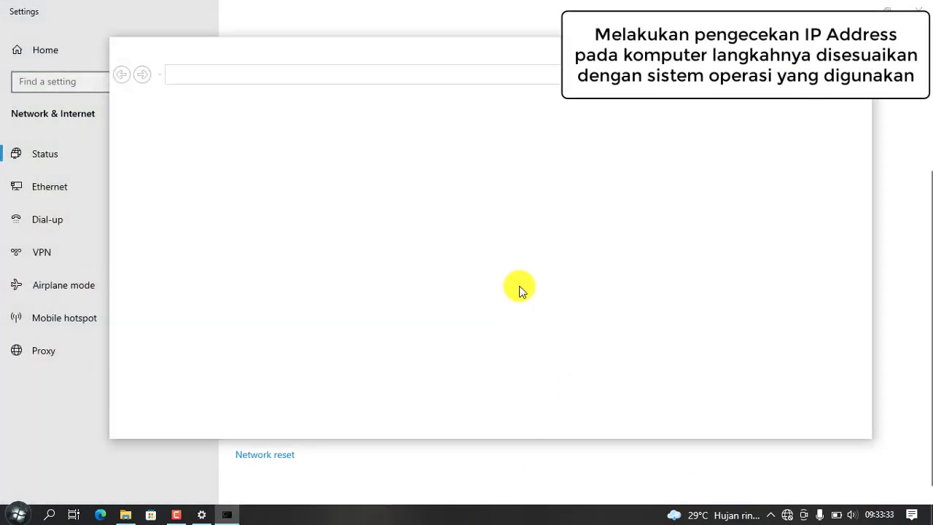
pyautogui.click(367, 145)
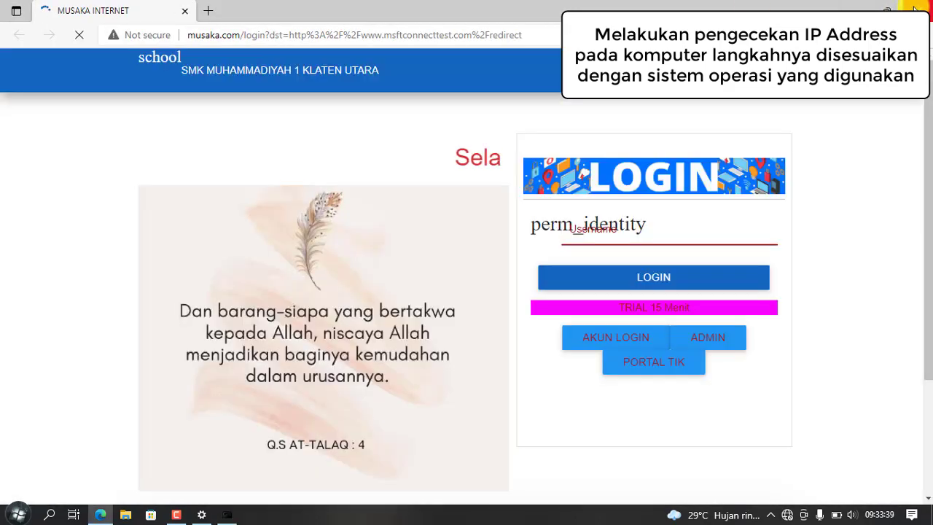
pyautogui.click(917, 9)
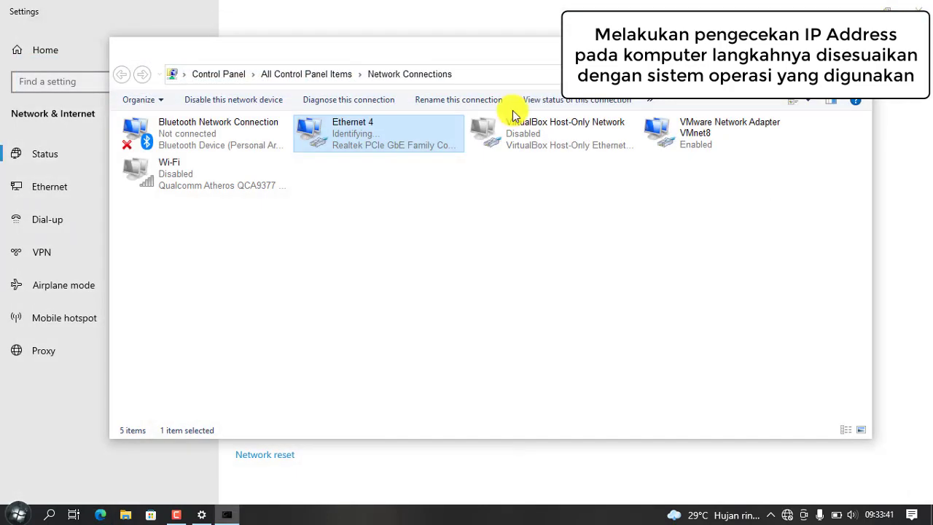
pyautogui.doubleClick(392, 138)
pyautogui.click(396, 187)
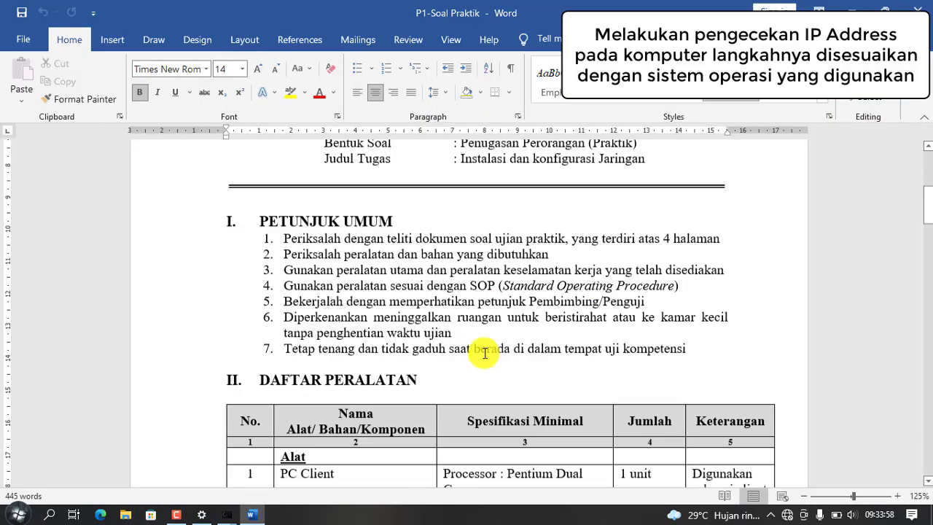
# Step: Check the VLAN 10, VLAN 20 and hotspot requirements in the Word exam document, then return to Ethernet 4 details
pyautogui.scroll(-5, 436, 345)
pyautogui.scroll(-15, 436, 345)
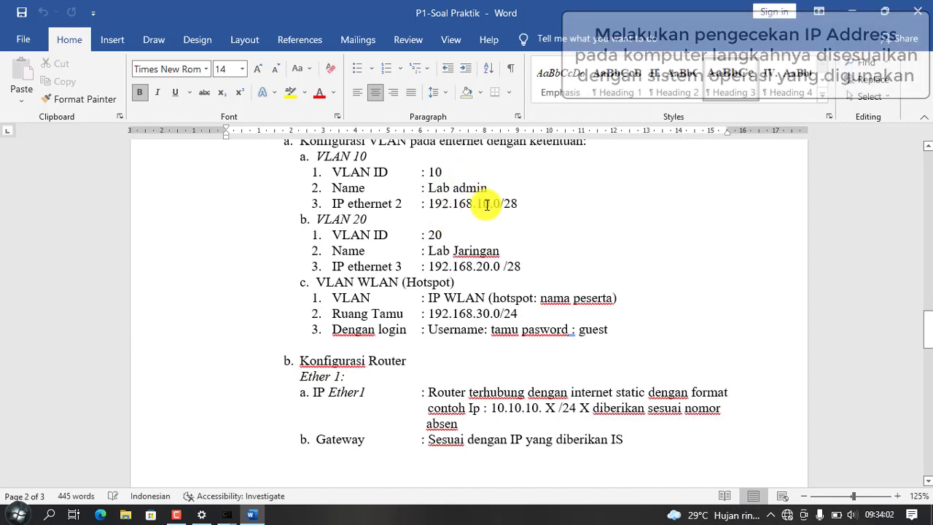
pyautogui.click(254, 518)
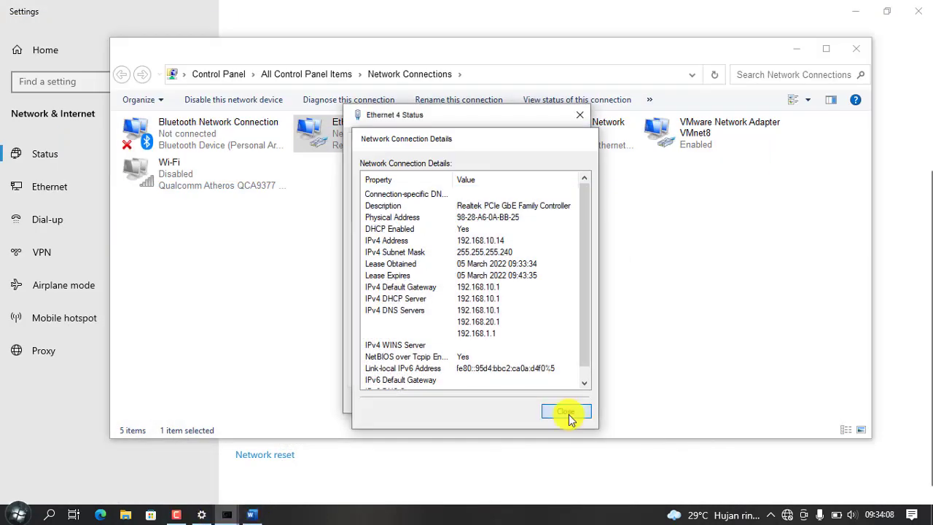
# Step: Close the connection details, Ethernet 4 status, Network Connections and Settings windows
pyautogui.click(569, 415)
pyautogui.click(562, 400)
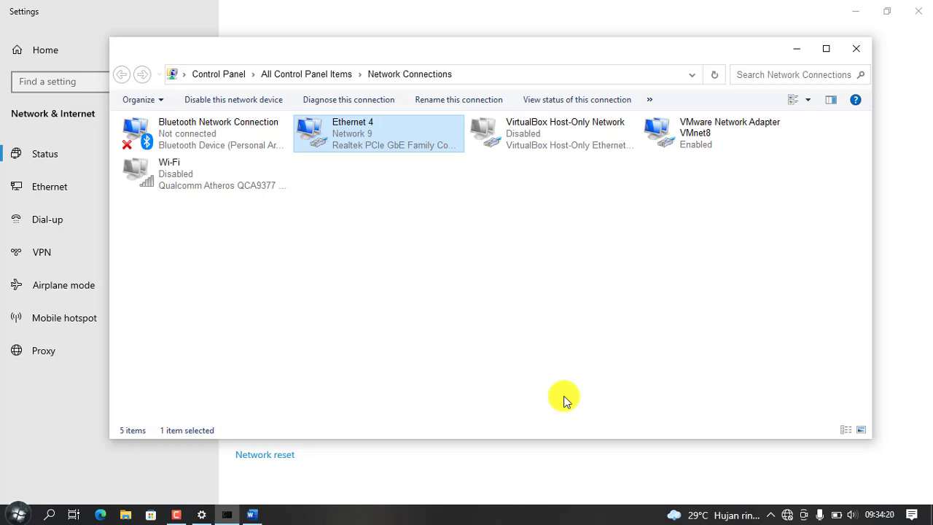
pyautogui.click(856, 48)
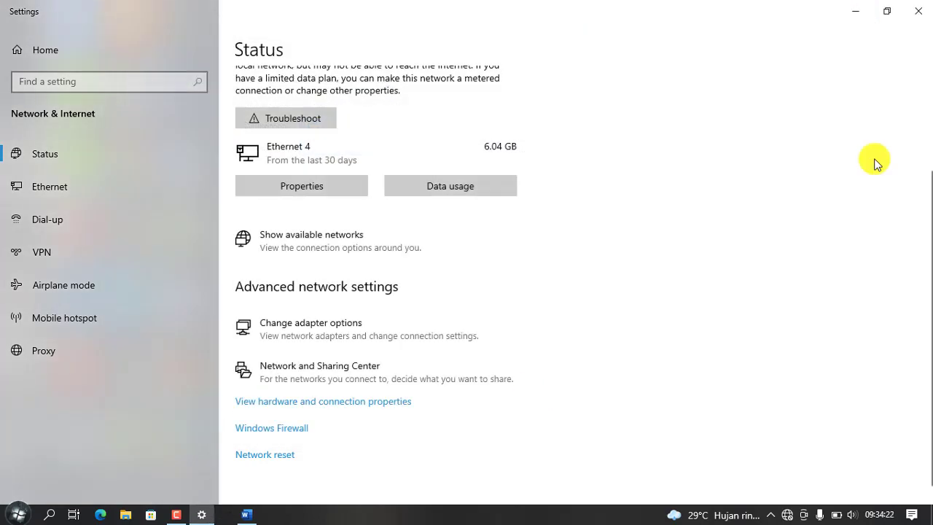
pyautogui.click(913, 18)
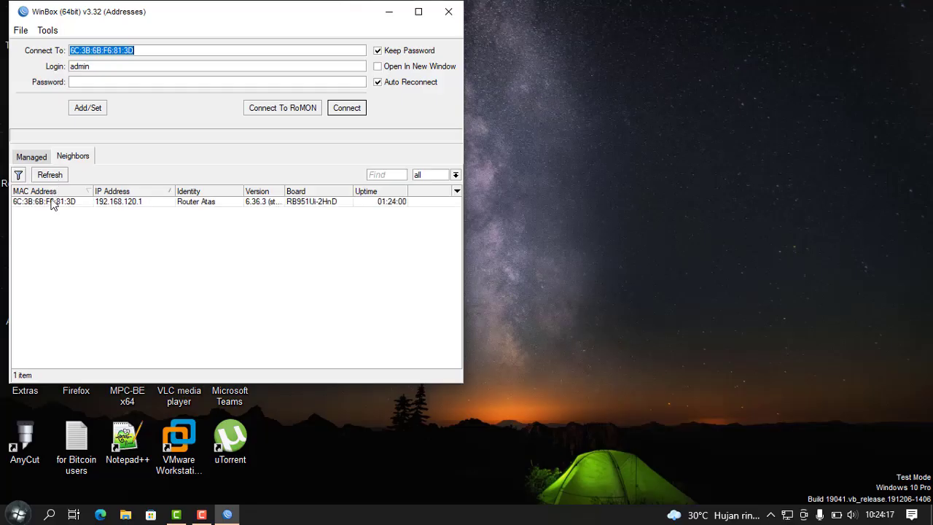
# Step: Connect WinBox to the Router Atas neighbor, logging into RouterOS 6.36.3
pyautogui.click(55, 201)
pyautogui.click(346, 109)
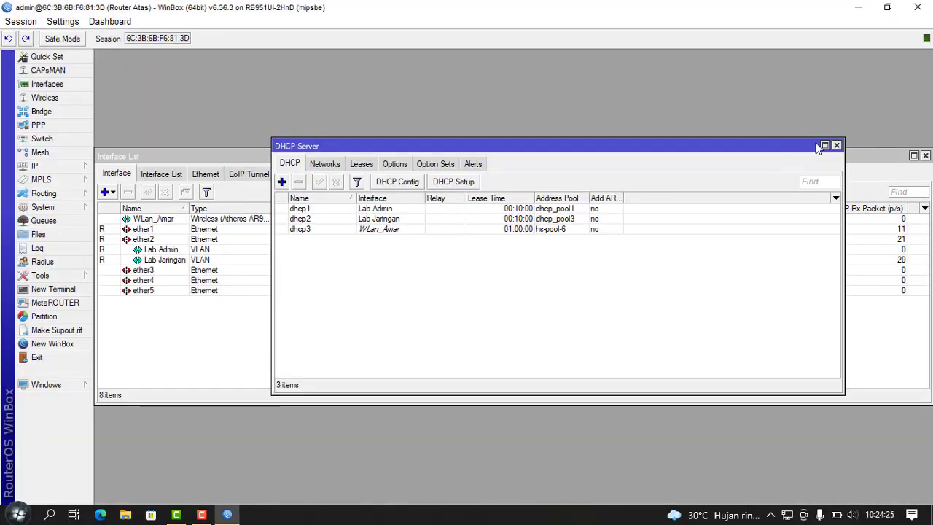
# Step: Check Lab Jaringan's 192.168.120.0 address in IP > Addresses, closing the DHCP Server list
pyautogui.click(837, 145)
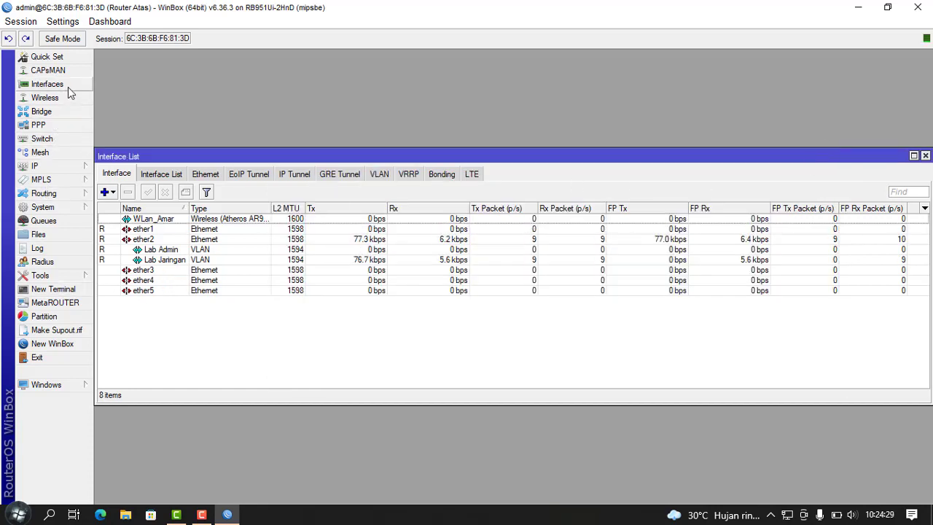
pyautogui.click(62, 165)
pyautogui.click(146, 195)
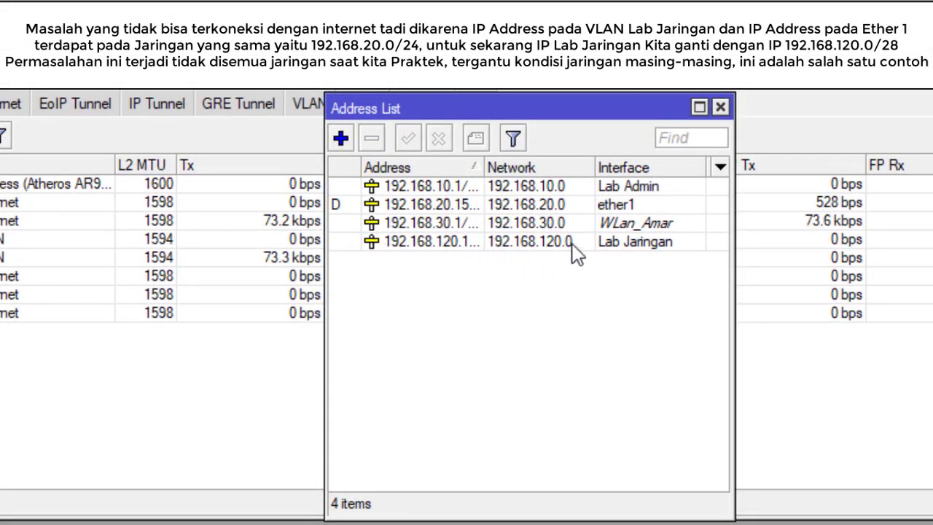
pyautogui.click(721, 108)
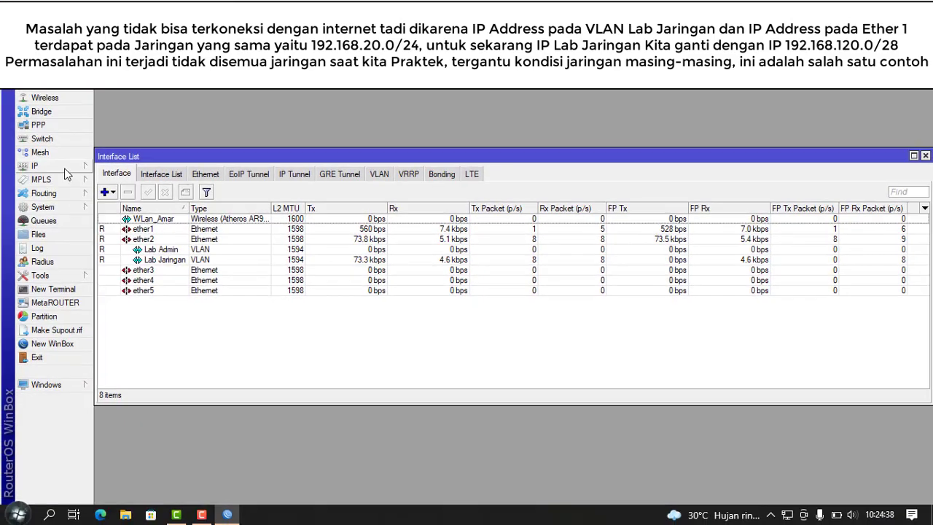
pyautogui.click(69, 167)
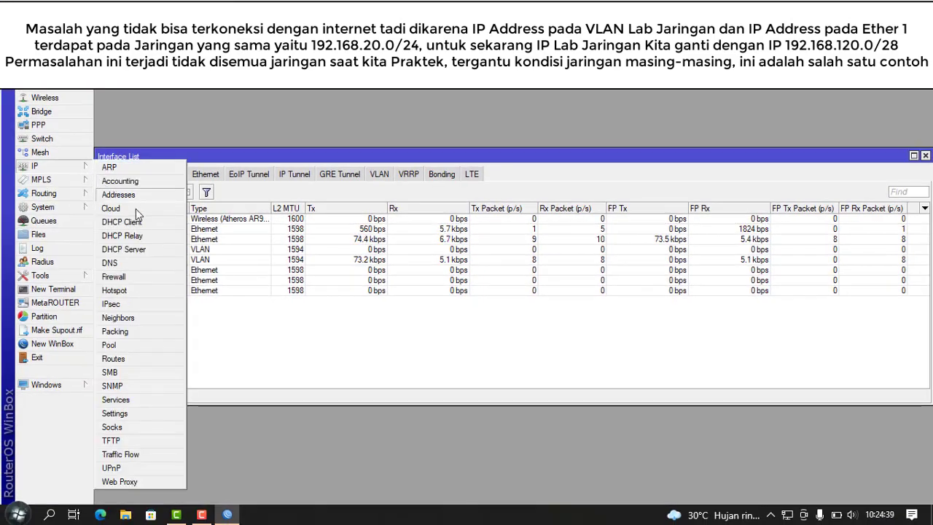
pyautogui.click(124, 249)
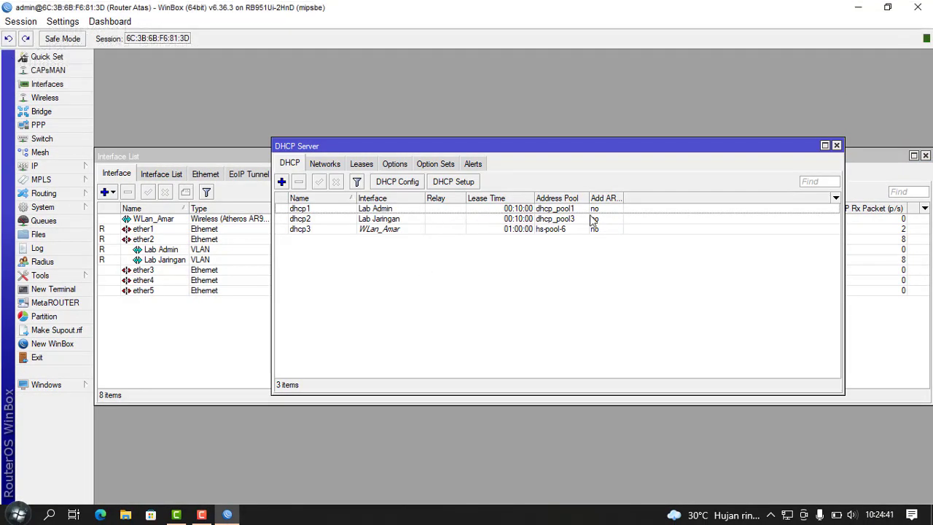
pyautogui.click(837, 145)
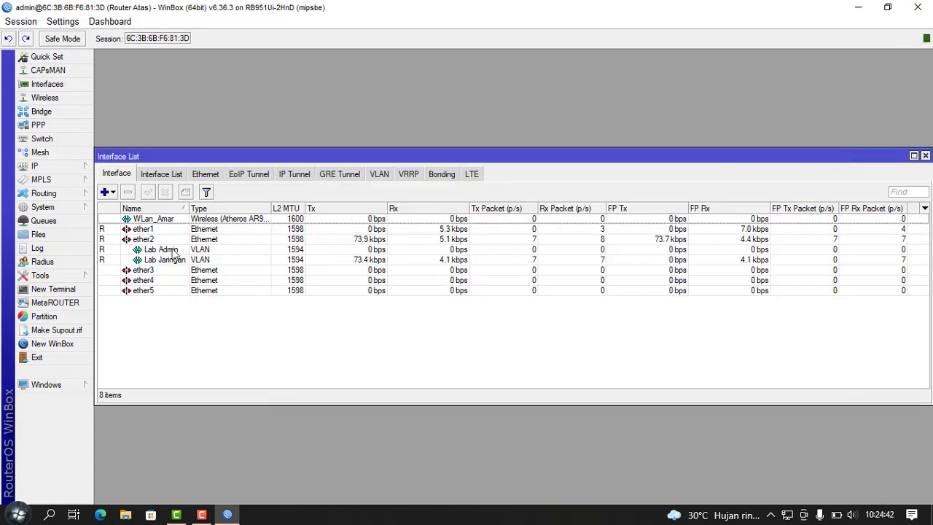
# Step: Run ping 8.8.8.8 in a Router Atas terminal, getting steady ~25 ms replies, then close it
pyautogui.click(68, 292)
pyautogui.write('p')
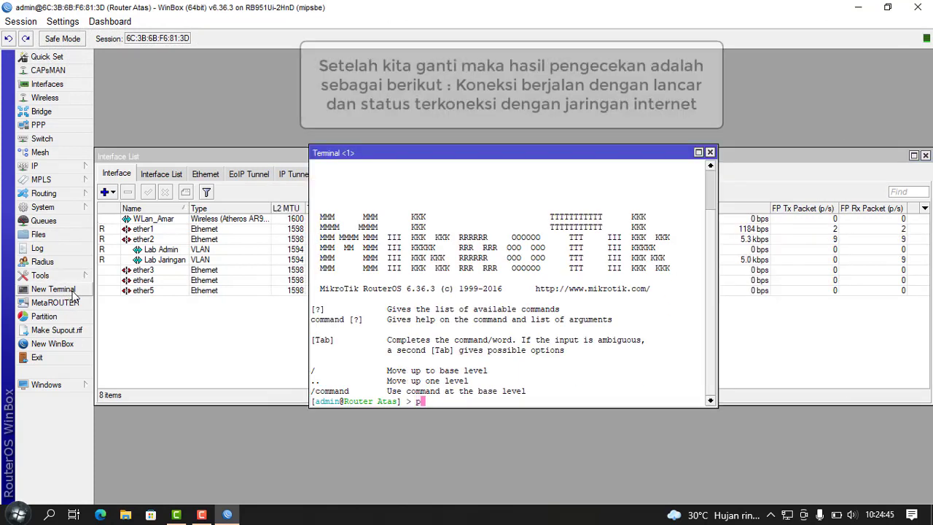
pyautogui.write('ing 8.8.8.8')
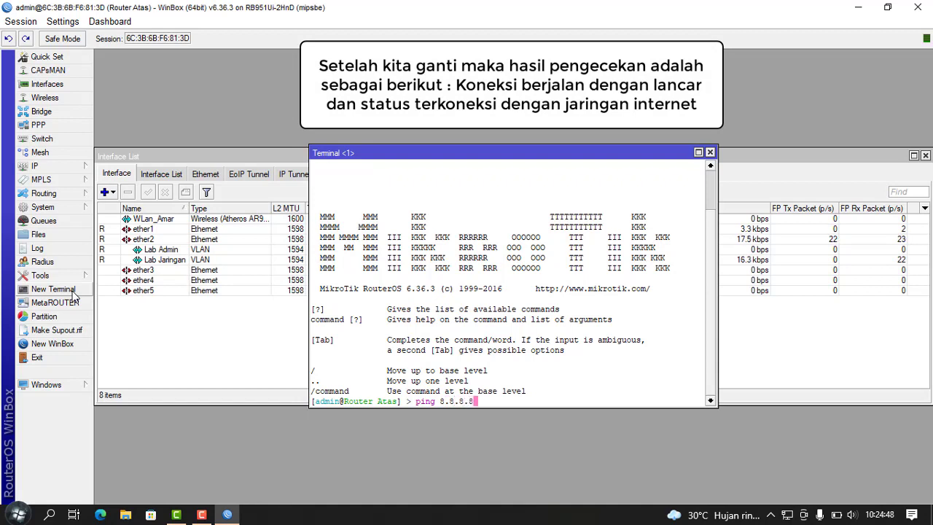
pyautogui.press('Return')
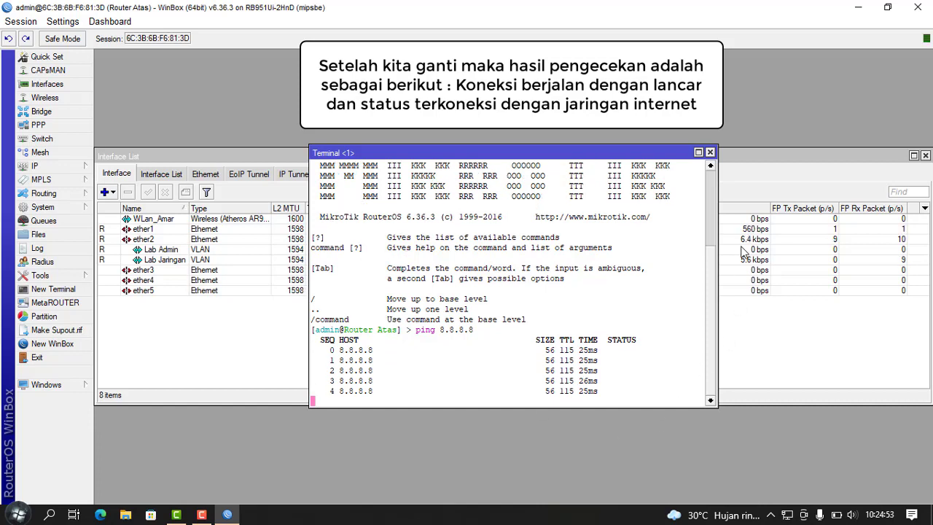
pyautogui.click(710, 153)
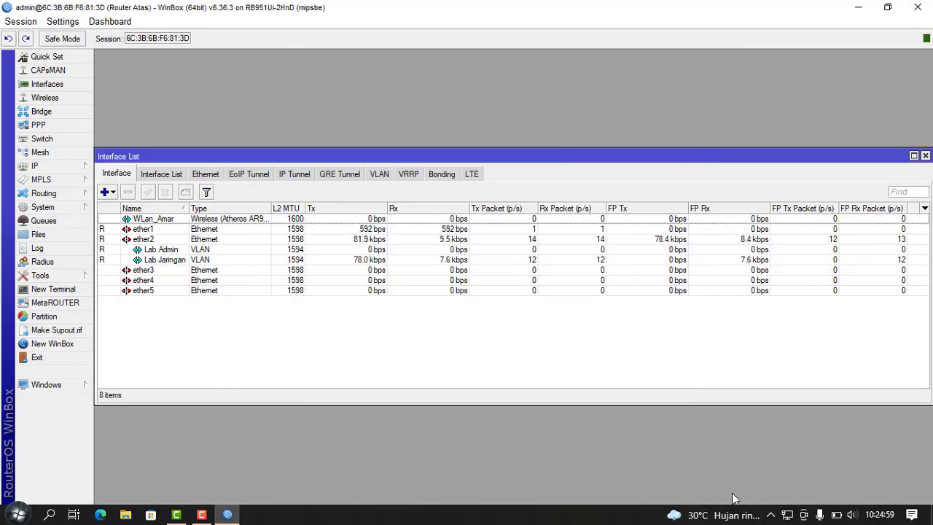
# Step: Open Ethernet 4's connection details, showing 192.168.120.14 with gateway 192.168.120.1
pyautogui.rightClick(787, 515)
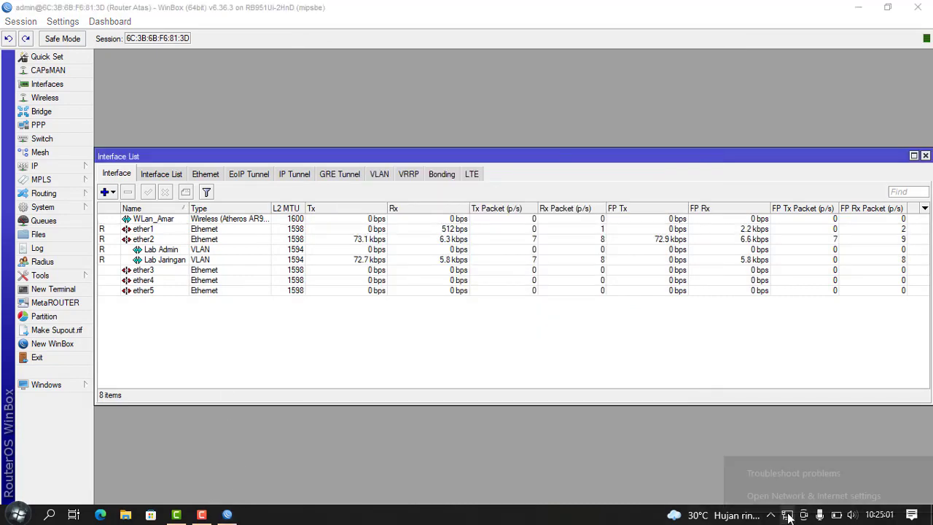
pyautogui.click(795, 503)
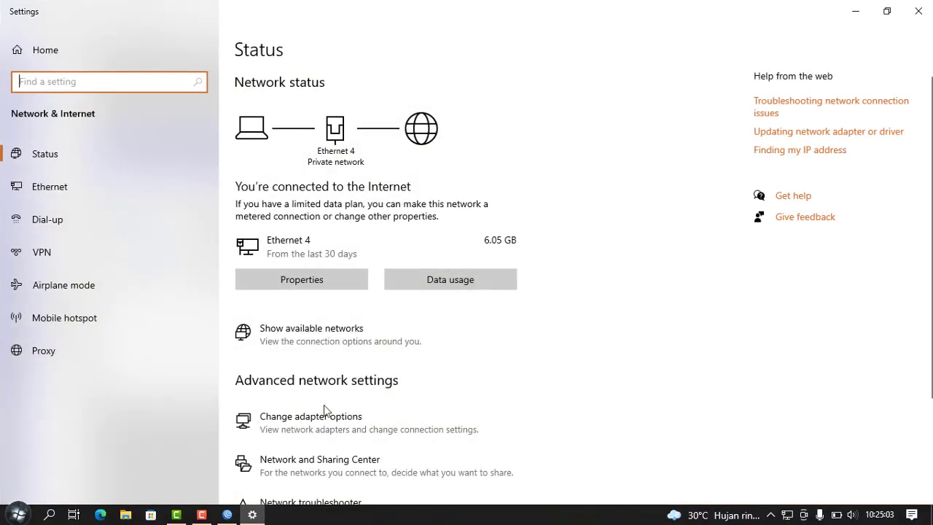
pyautogui.click(325, 414)
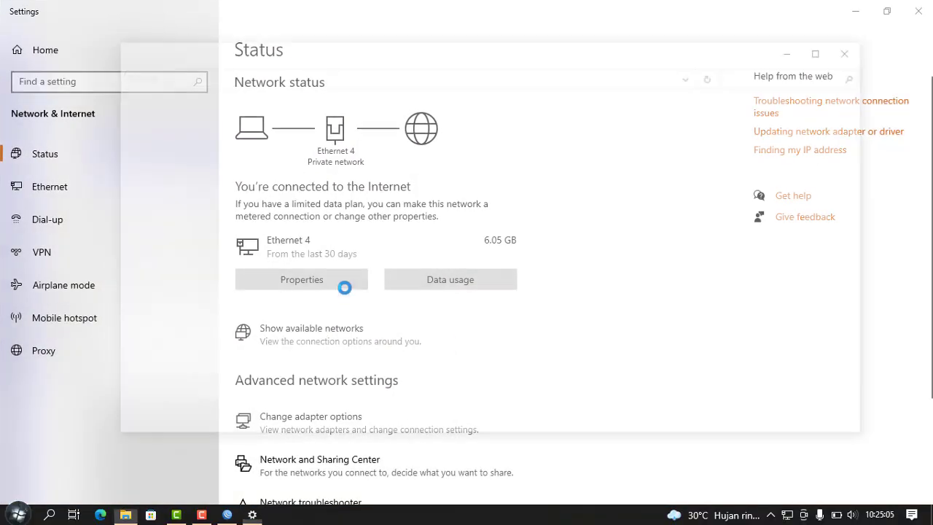
pyautogui.doubleClick(370, 151)
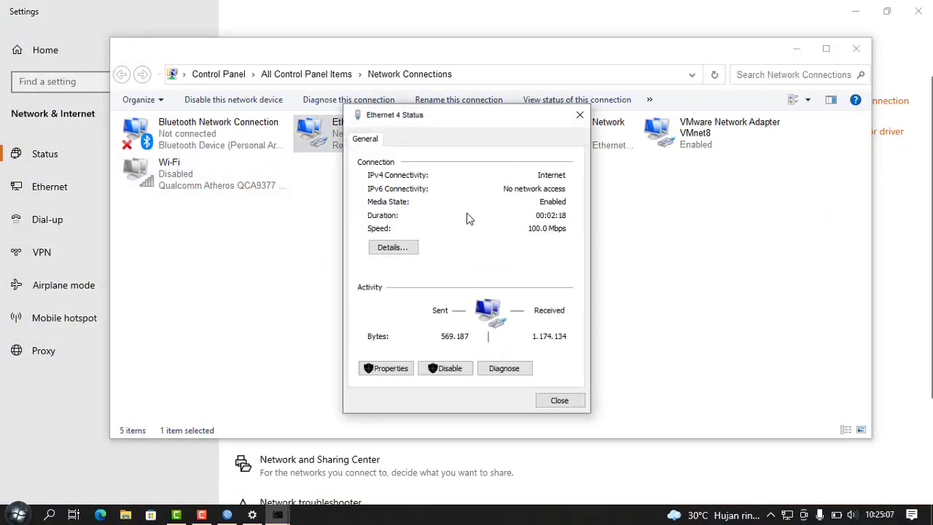
pyautogui.click(392, 247)
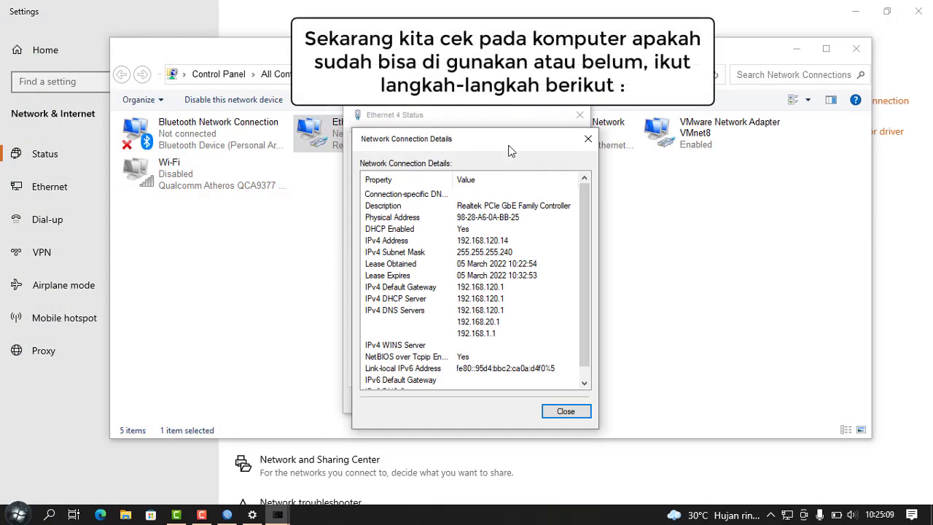
pyautogui.moveTo(530, 142); pyautogui.dragTo(766, 126)
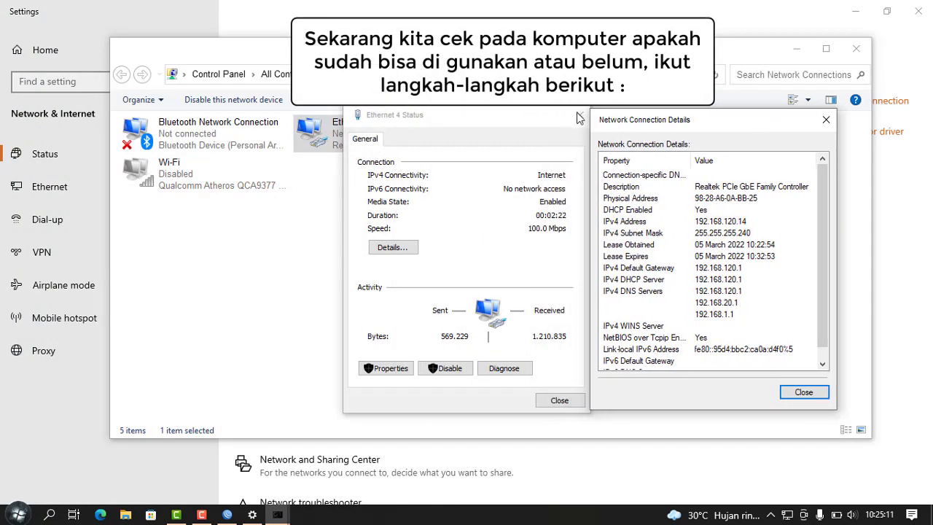
pyautogui.moveTo(646, 123); pyautogui.dragTo(434, 127)
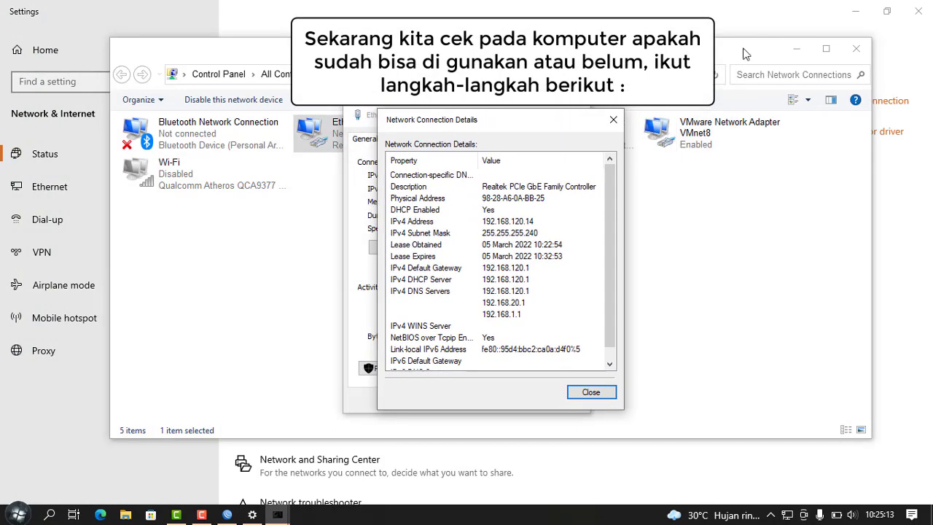
# Step: Compare them with Router Atas's IP address list in WinBox, then close the details
pyautogui.click(856, 48)
pyautogui.click(918, 13)
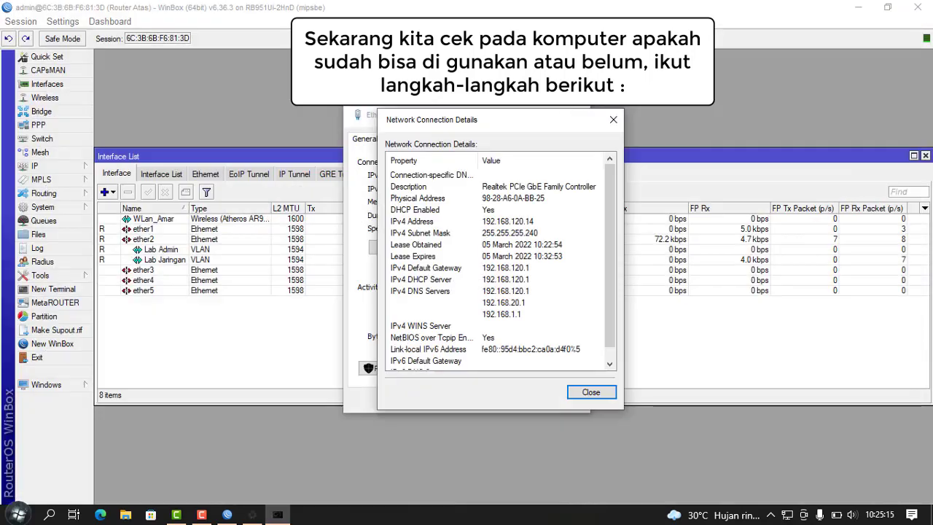
pyautogui.click(36, 166)
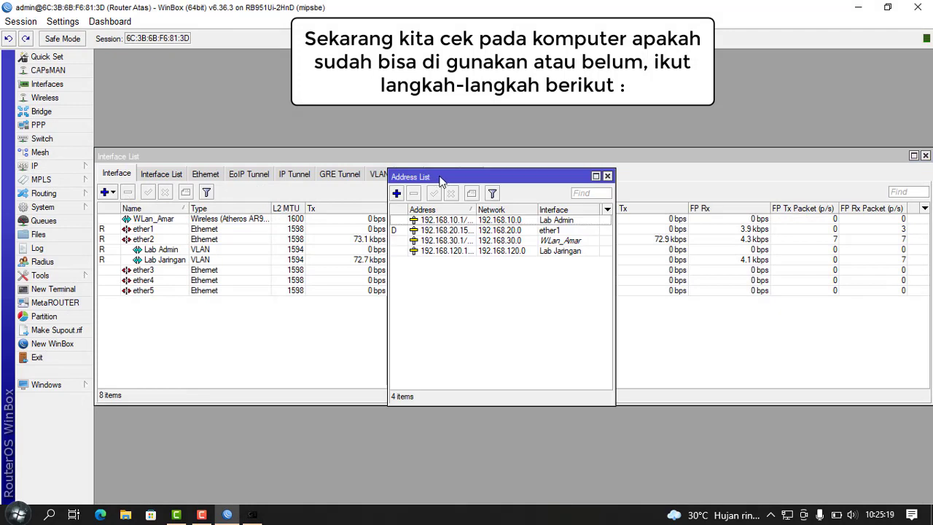
pyautogui.moveTo(474, 175); pyautogui.dragTo(232, 175)
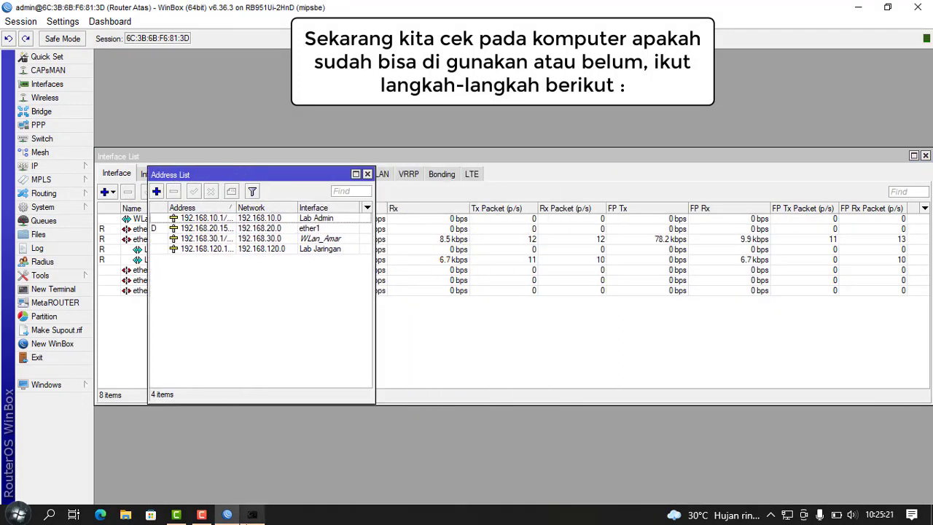
pyautogui.click(252, 515)
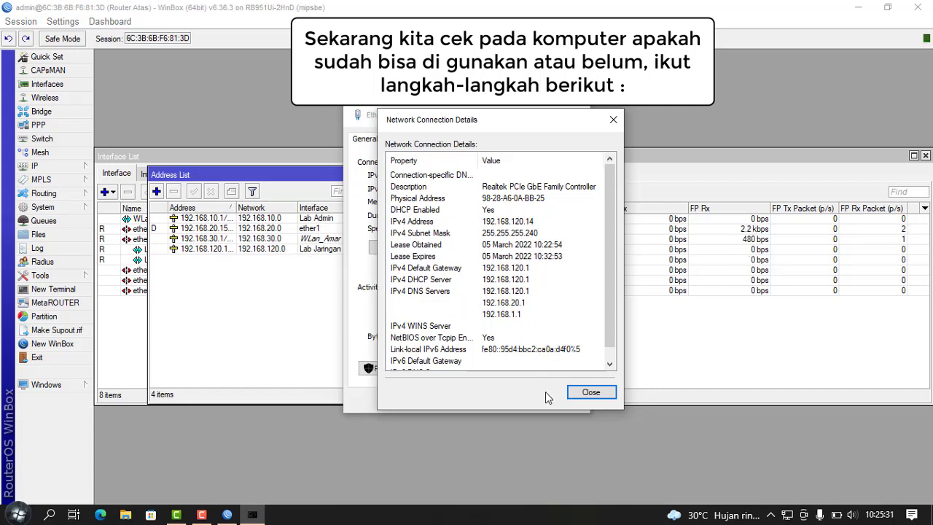
pyautogui.click(591, 394)
# Step: Refresh WinBox neighbors, start logging into Router Atas at 192.168.10.1, and open Network & Internet status
pyautogui.click(560, 399)
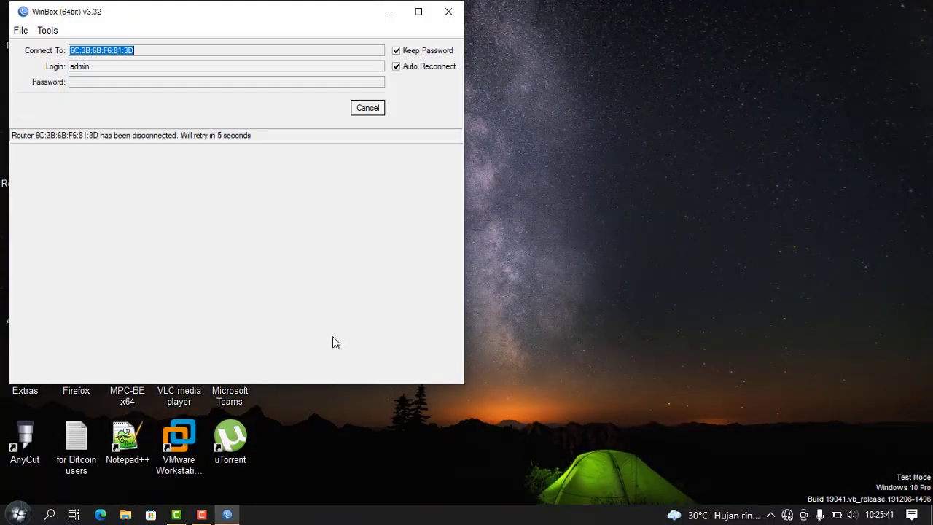
pyautogui.click(368, 108)
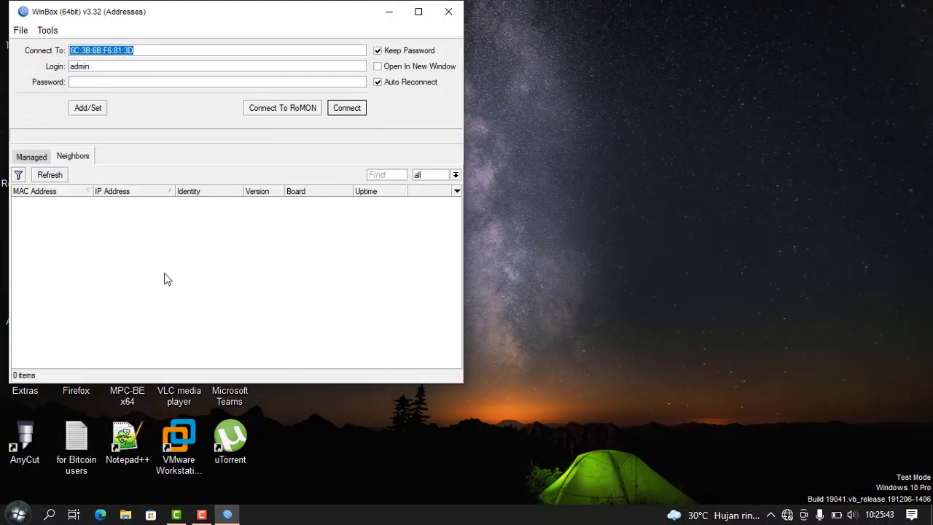
pyautogui.click(51, 178)
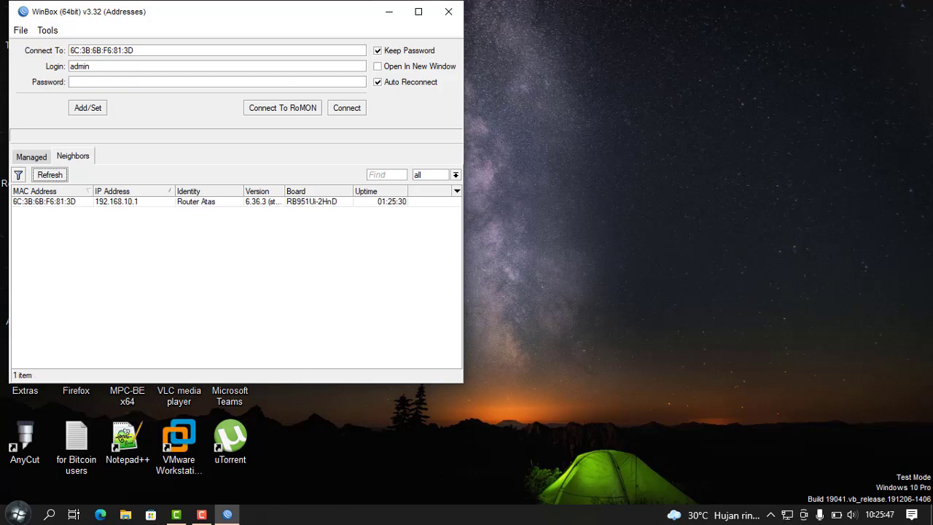
pyautogui.click(229, 515)
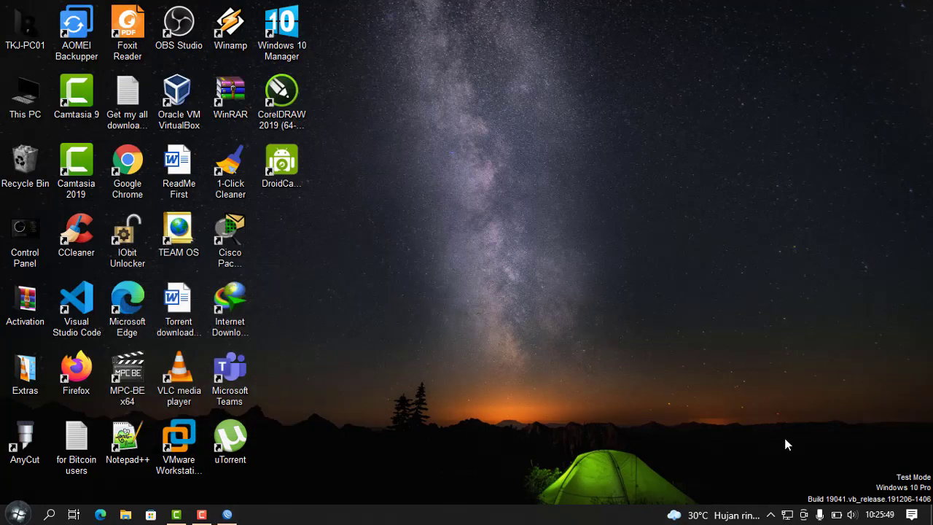
pyautogui.click(227, 515)
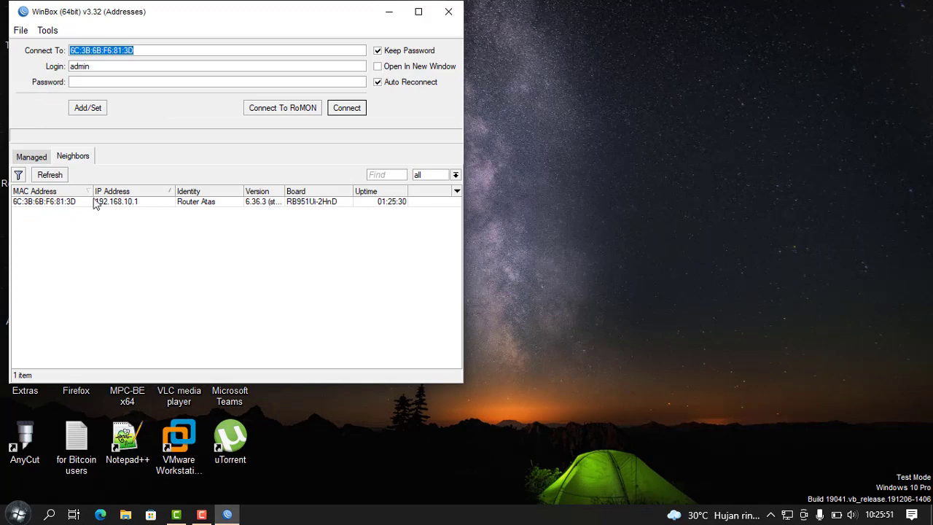
pyautogui.click(60, 206)
pyautogui.click(357, 110)
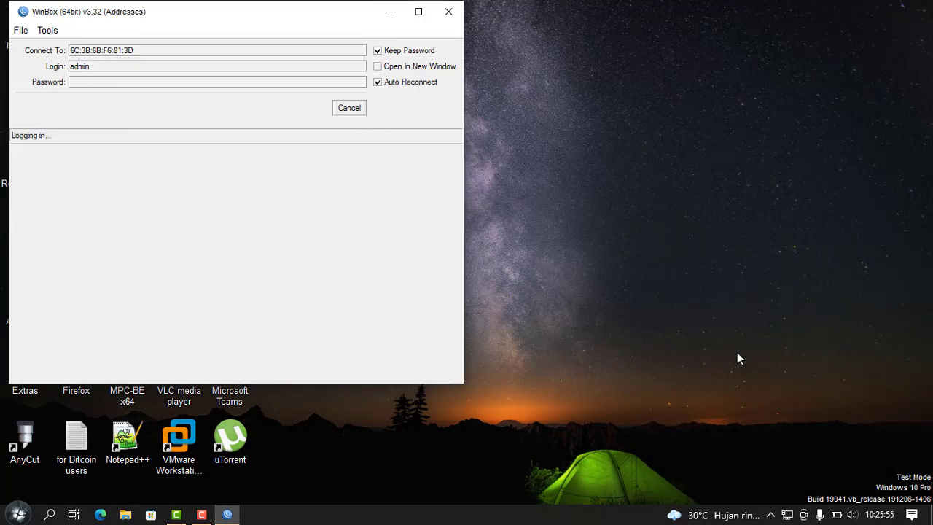
pyautogui.rightClick(792, 511)
pyautogui.click(805, 503)
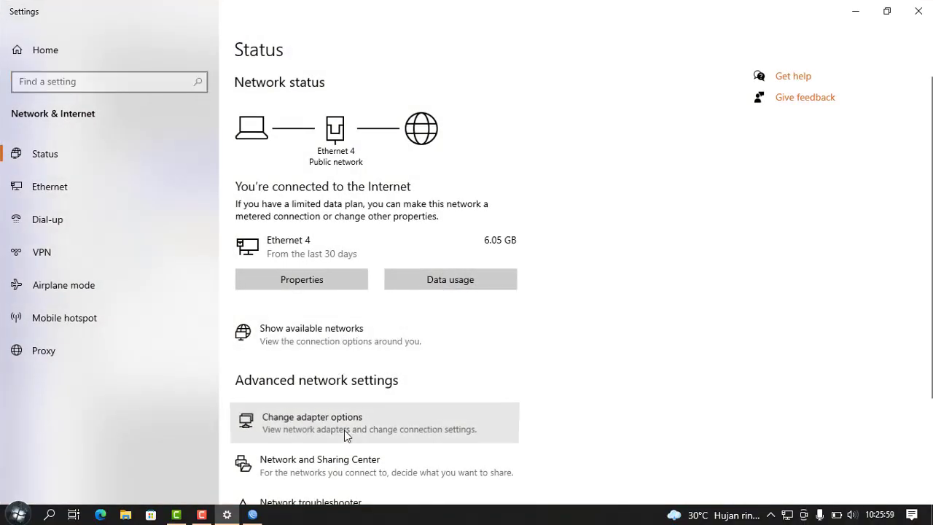
# Step: Open Ethernet 4's connection details, showing 192.168.10.14 via gateway 192.168.10.1
pyautogui.click(393, 145)
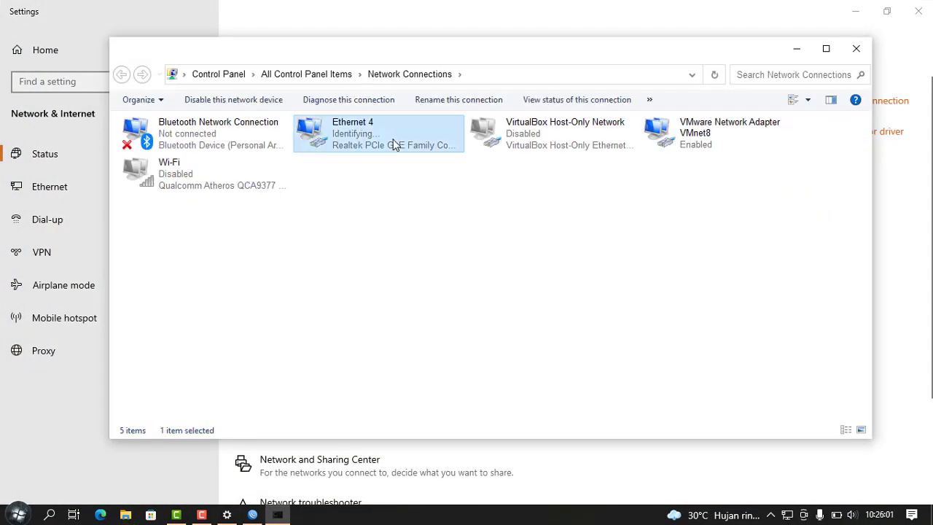
pyautogui.doubleClick(394, 145)
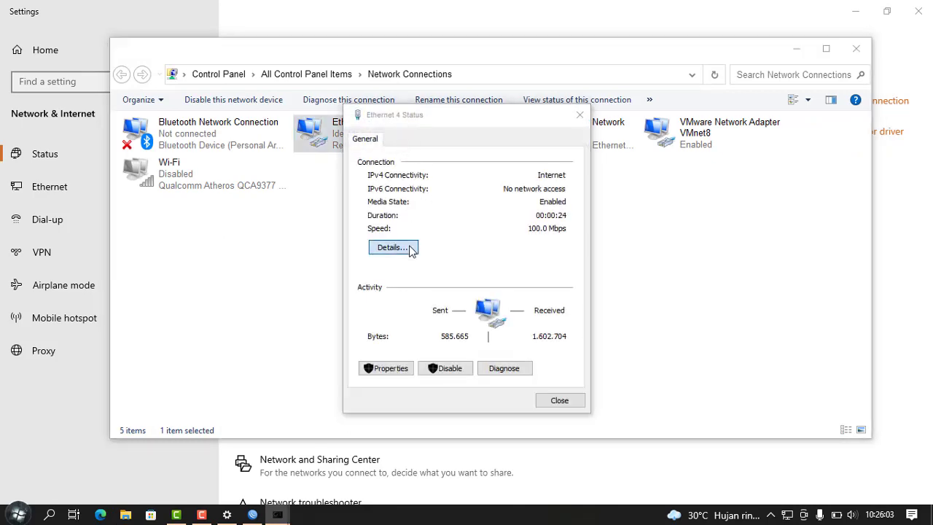
pyautogui.click(410, 251)
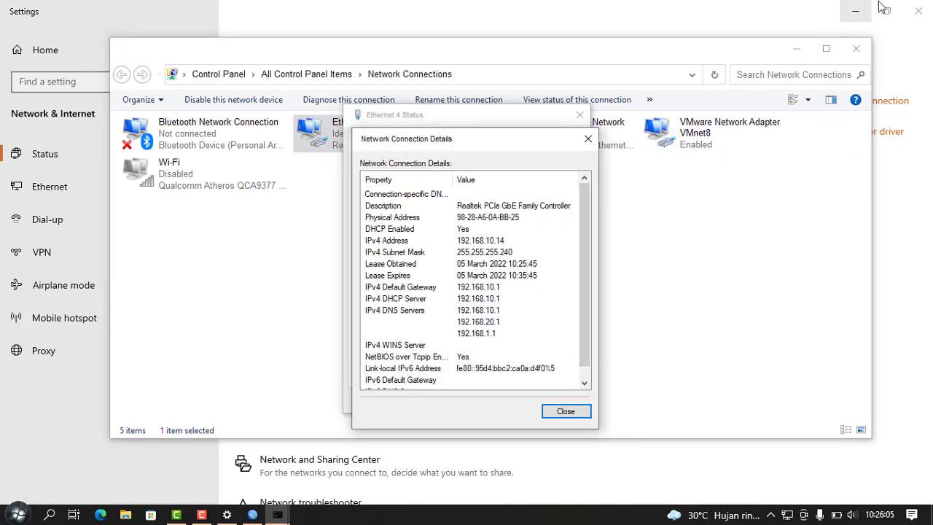
# Step: Close Settings, Network Connections, the Ethernet 4 details and status, and WinBox
pyautogui.click(922, 7)
pyautogui.click(920, 8)
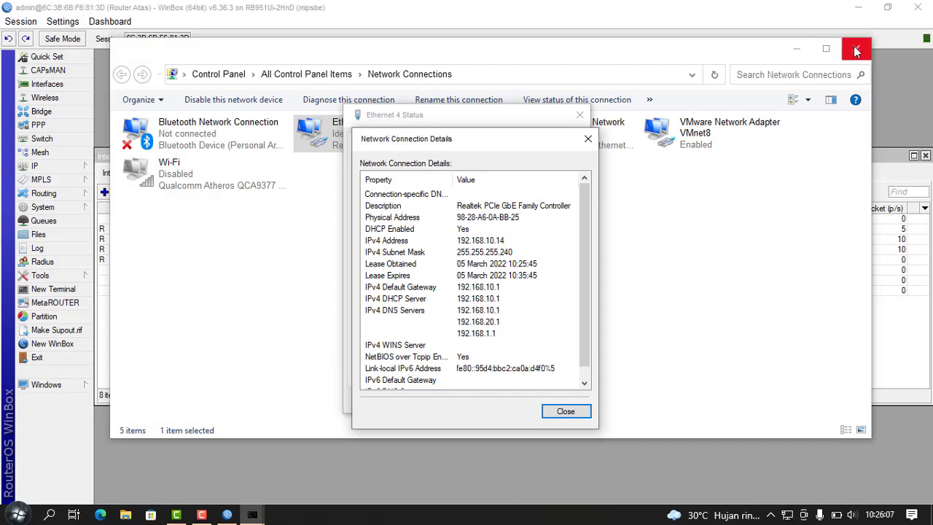
pyautogui.click(856, 49)
pyautogui.moveTo(247, 174); pyautogui.dragTo(203, 171)
pyautogui.click(252, 515)
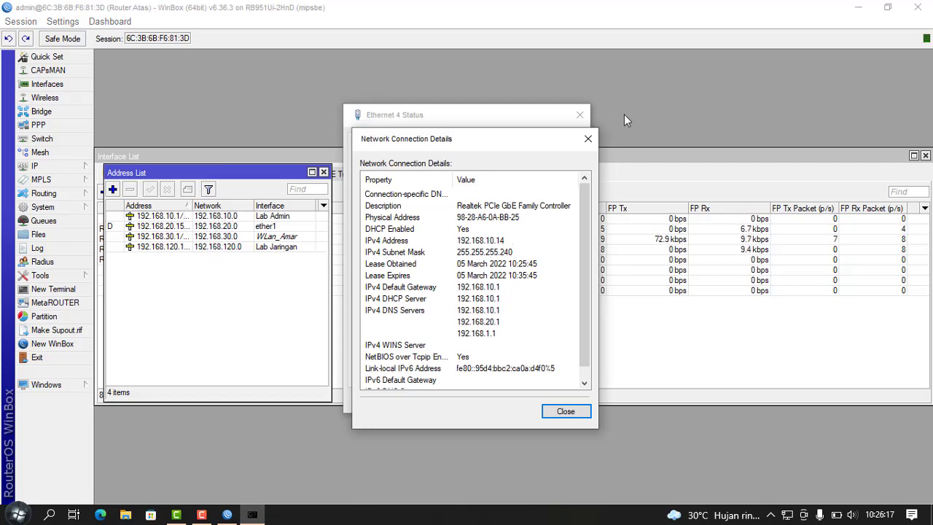
pyautogui.click(588, 138)
pyautogui.click(580, 114)
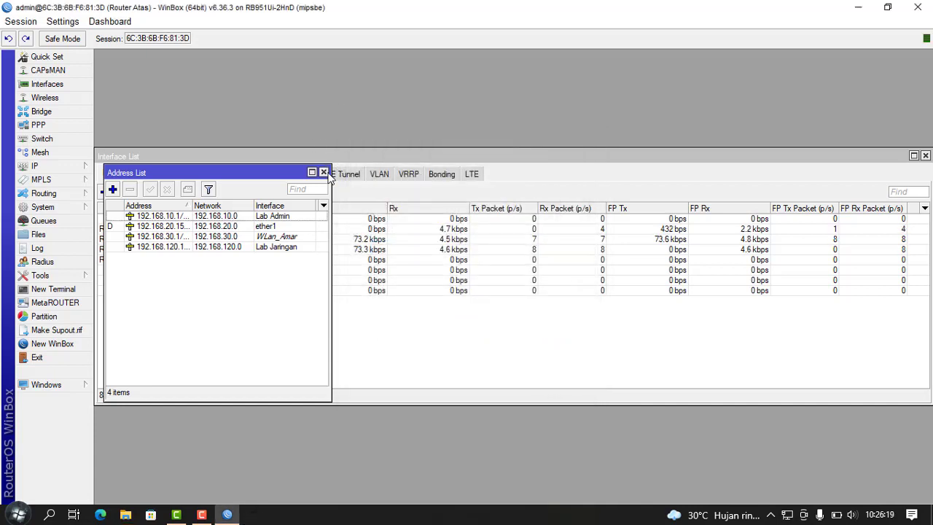
pyautogui.click(918, 8)
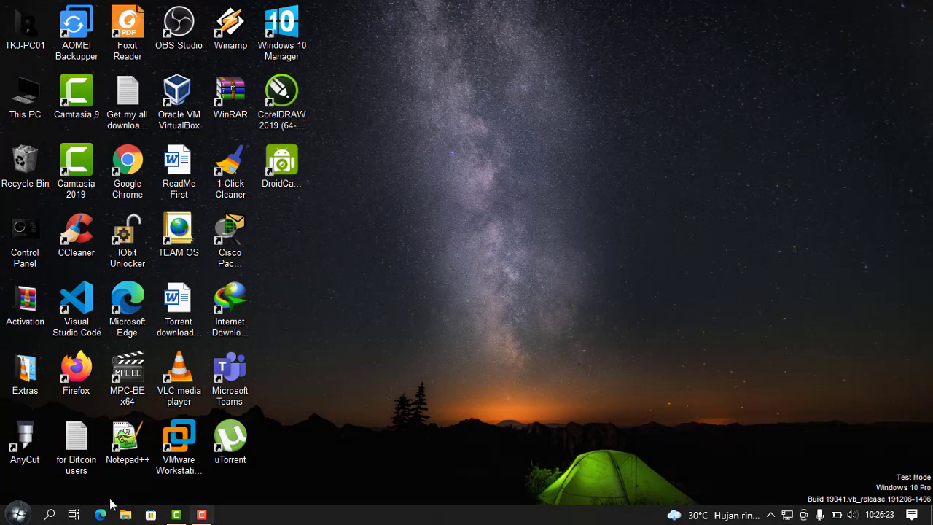
# Step: Launch Google Chrome and load google.com
pyautogui.doubleClick(123, 193)
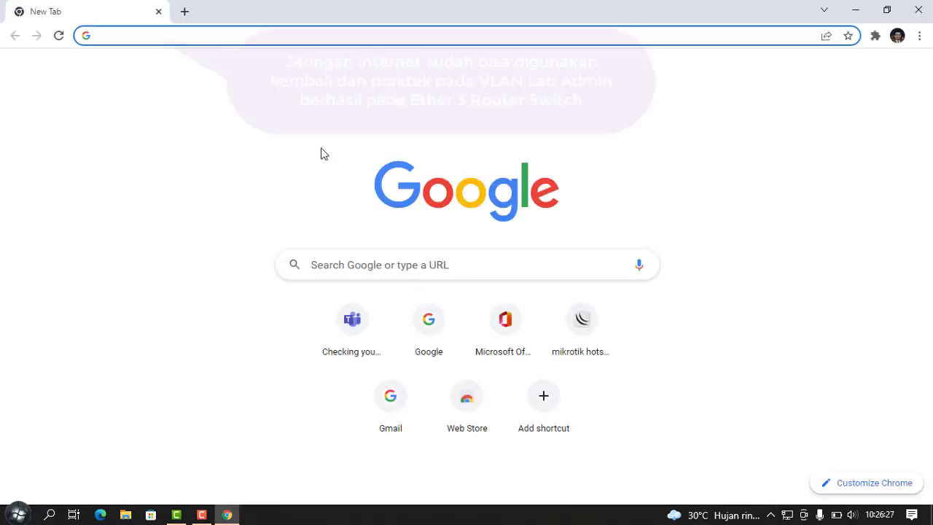
pyautogui.write('goo')
pyautogui.press('Return')
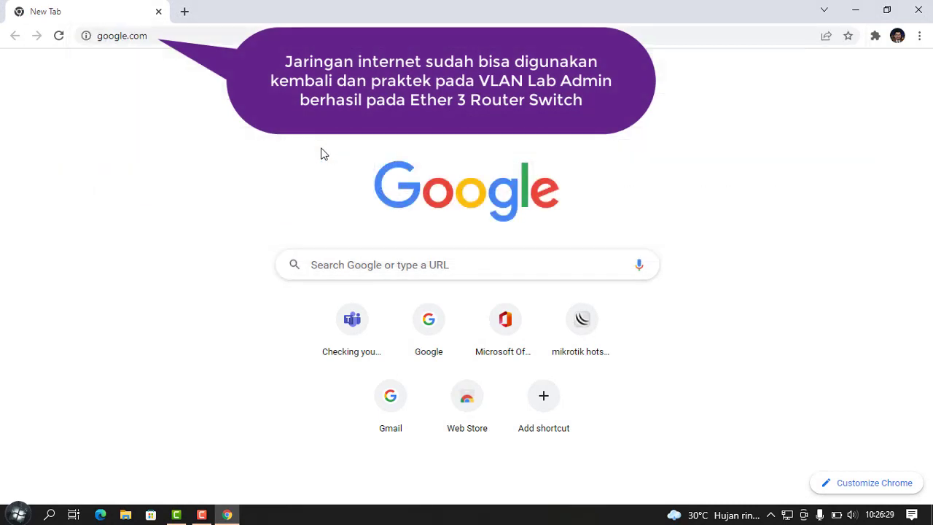
# Step: Load detik.com, scroll through it to confirm browsing works, and close Chrome
pyautogui.click(214, 40)
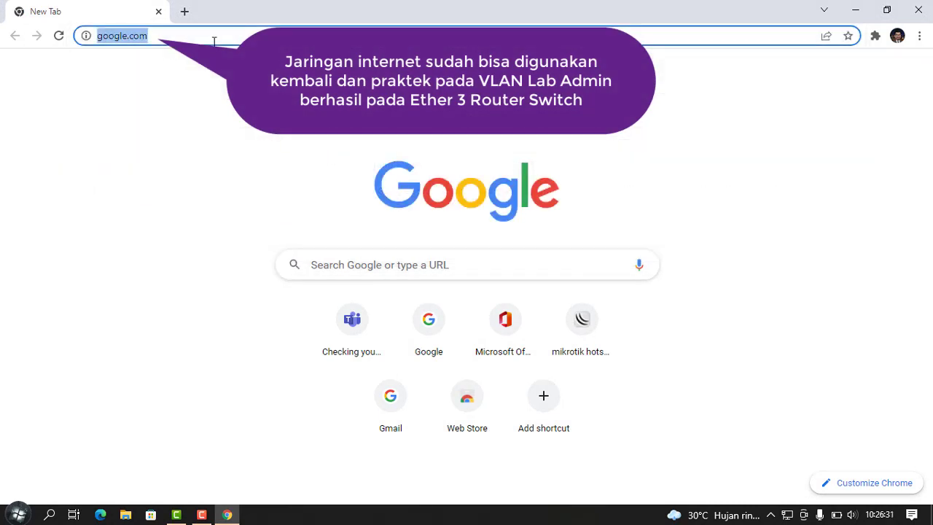
pyautogui.write('detik.com')
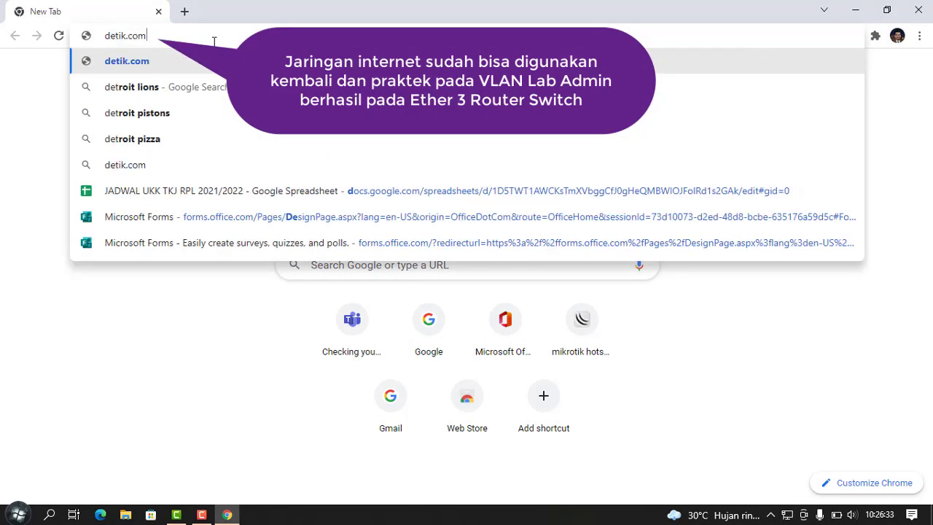
pyautogui.press('Return')
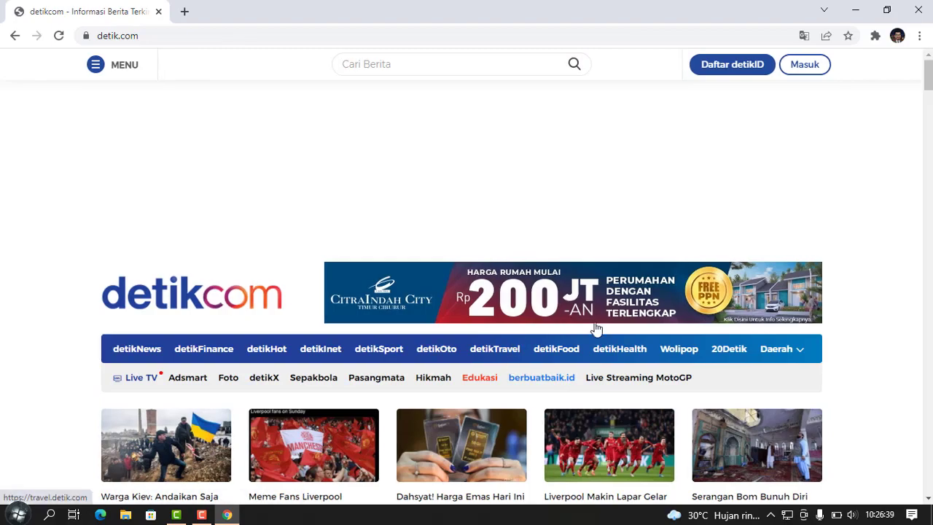
pyautogui.scroll(-6, 597, 330)
pyautogui.scroll(5, 876, 267)
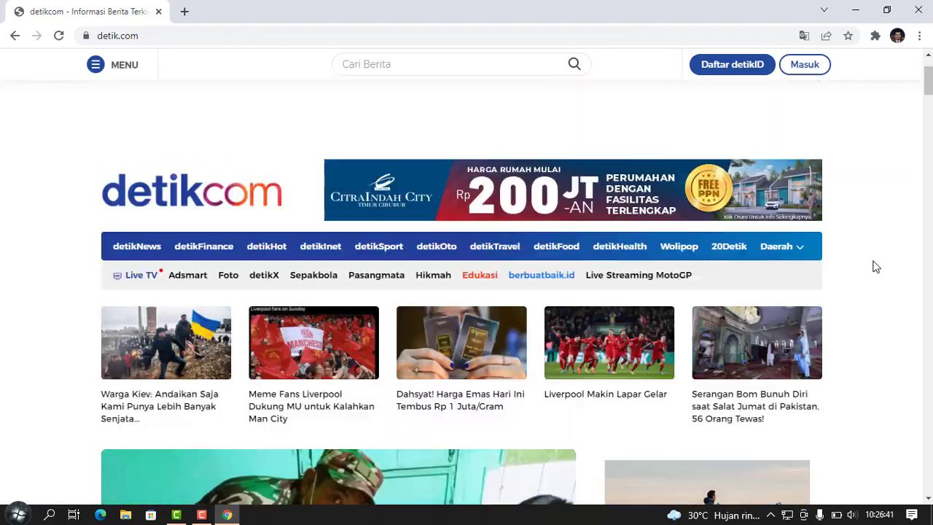
pyautogui.click(919, 10)
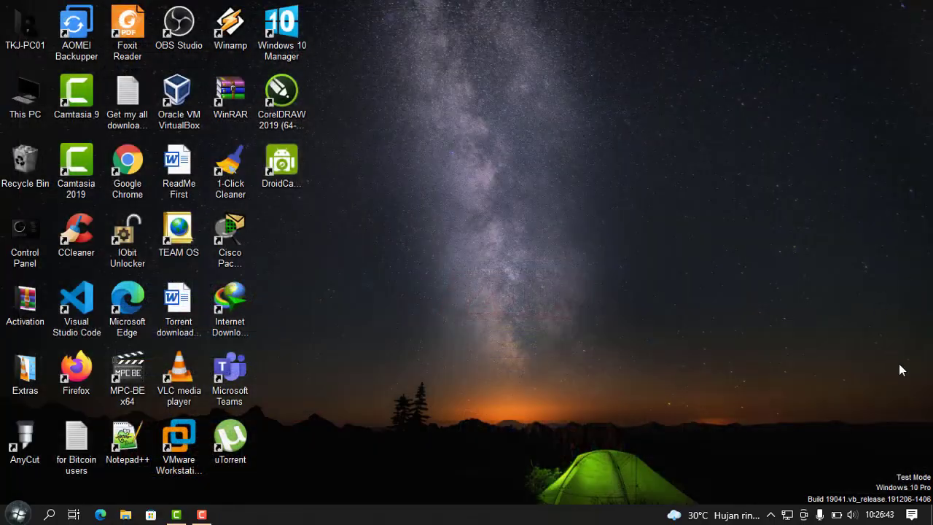
# Step: Disable the Ethernet 4 adapter, enable Wi-Fi, and join the open UKK_Amar hotspot network
pyautogui.rightClick(788, 514)
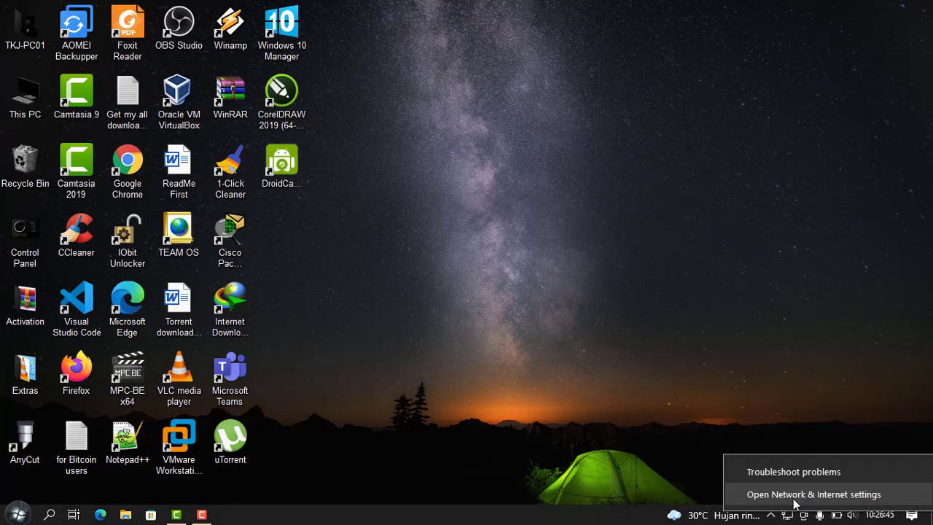
pyautogui.click(797, 495)
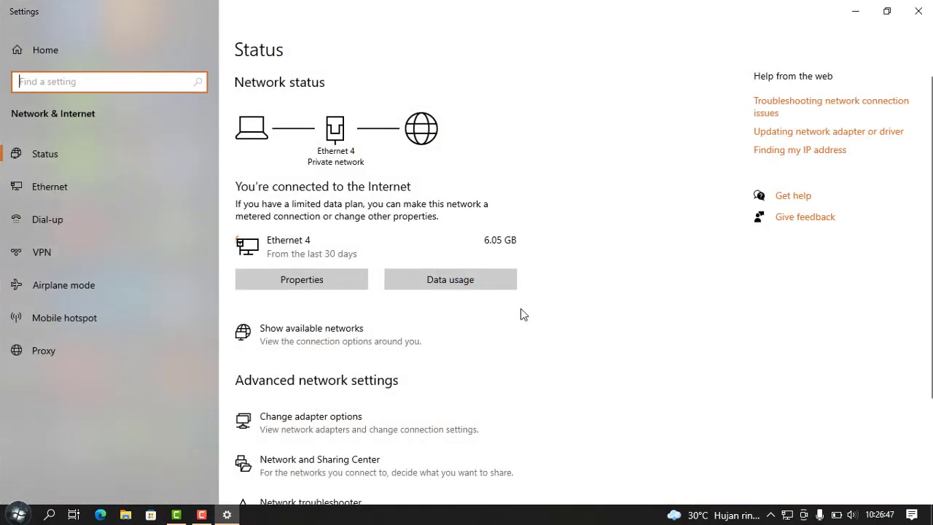
pyautogui.click(387, 430)
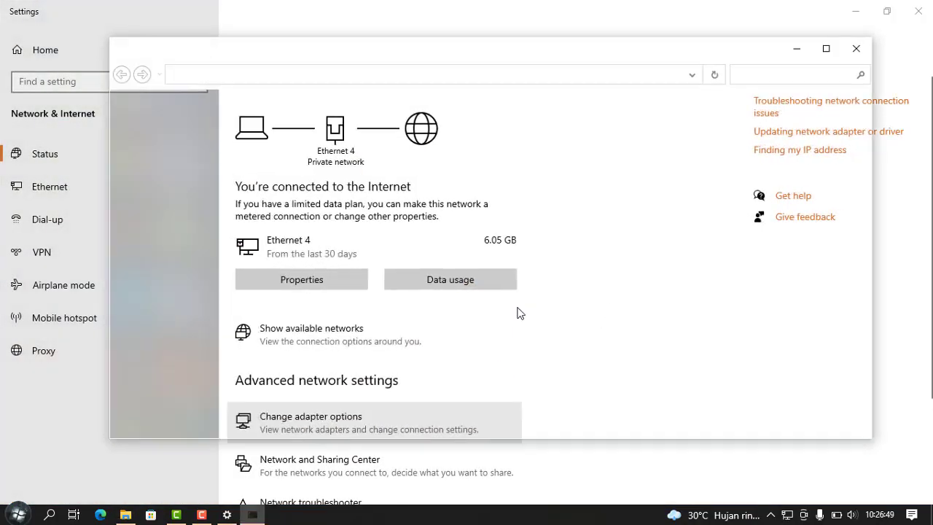
pyautogui.rightClick(374, 141)
pyautogui.click(427, 153)
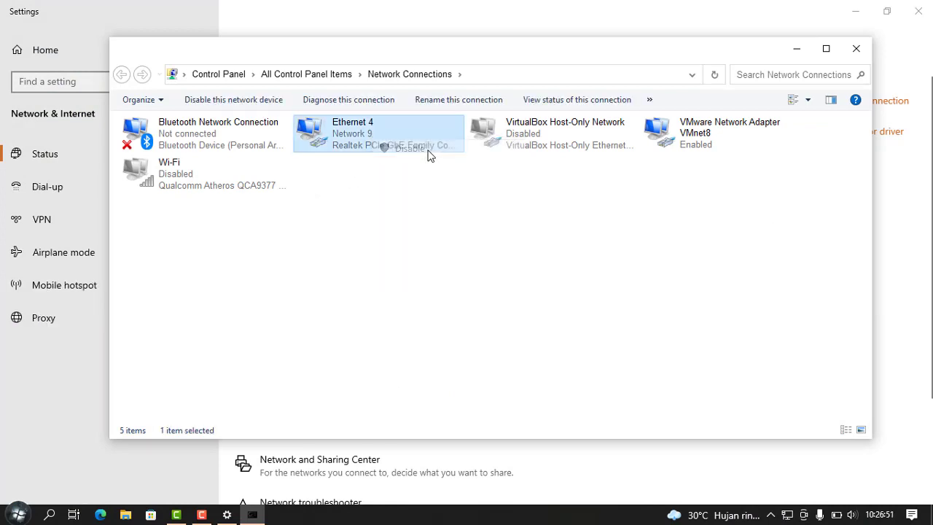
pyautogui.doubleClick(240, 181)
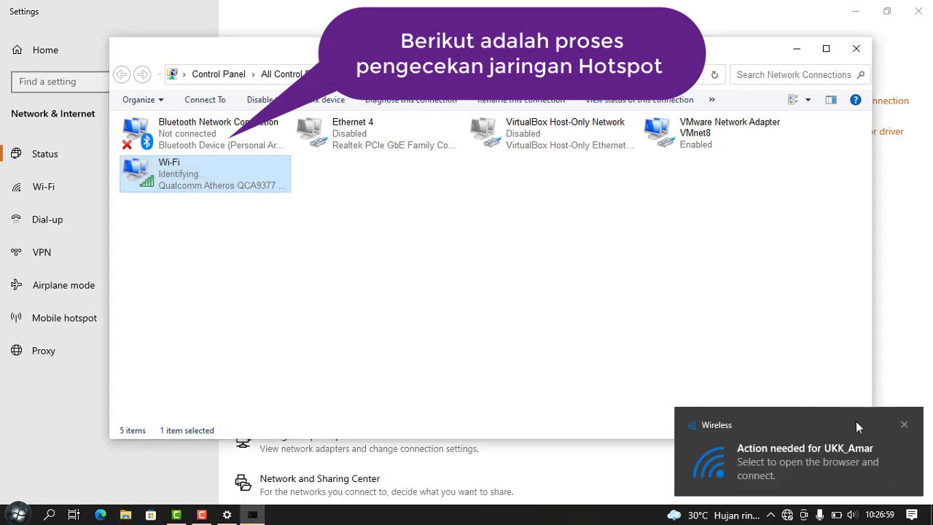
pyautogui.click(794, 515)
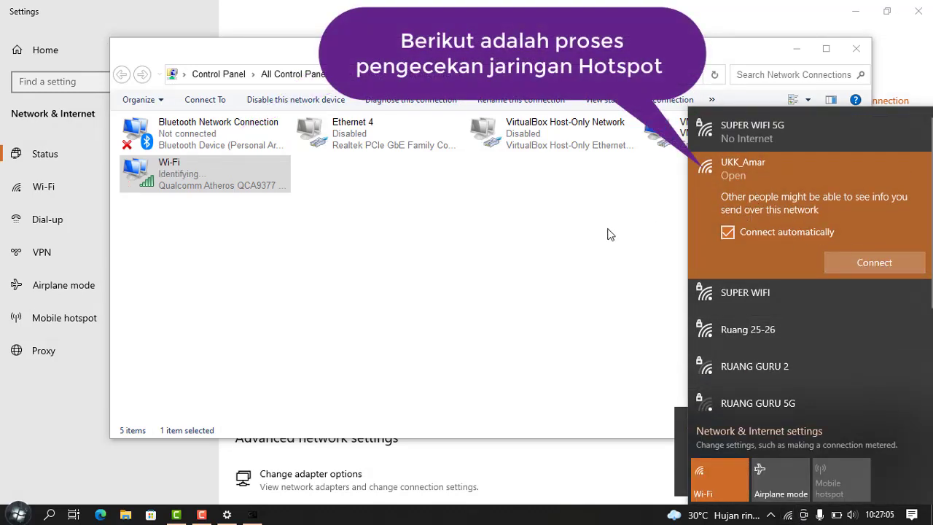
pyautogui.click(883, 267)
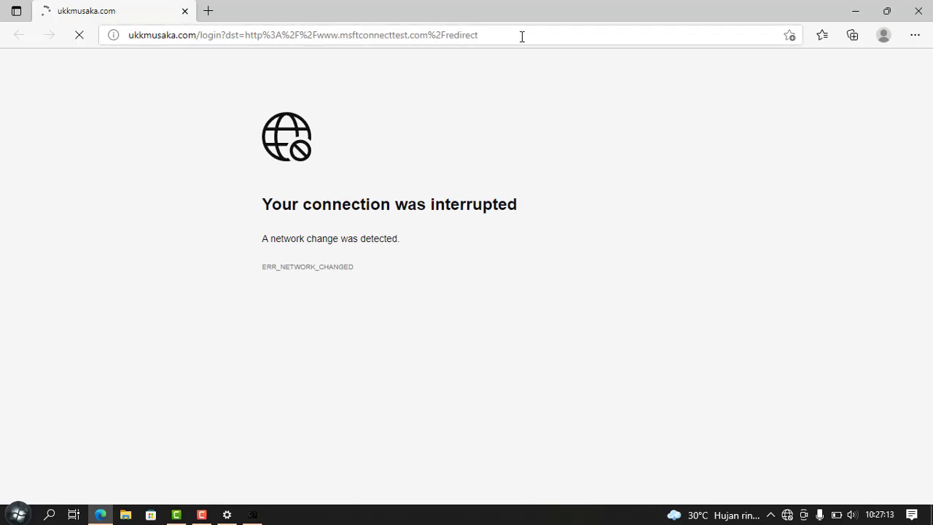
# Step: Strip '/login?dst=…' from the address and reload ukkmusaka.com's hotspot login page
pyautogui.moveTo(522, 36); pyautogui.dragTo(197, 51)
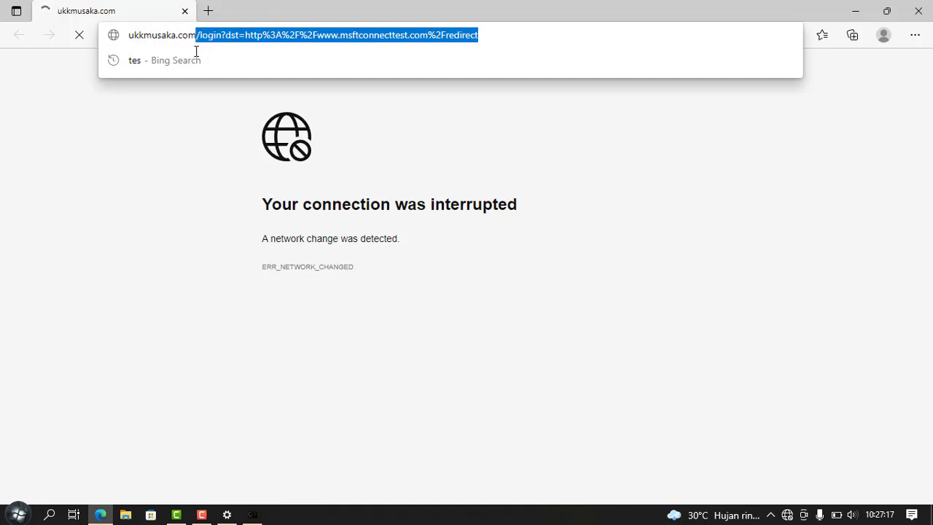
pyautogui.press('BackSpace')
pyautogui.press('Return')
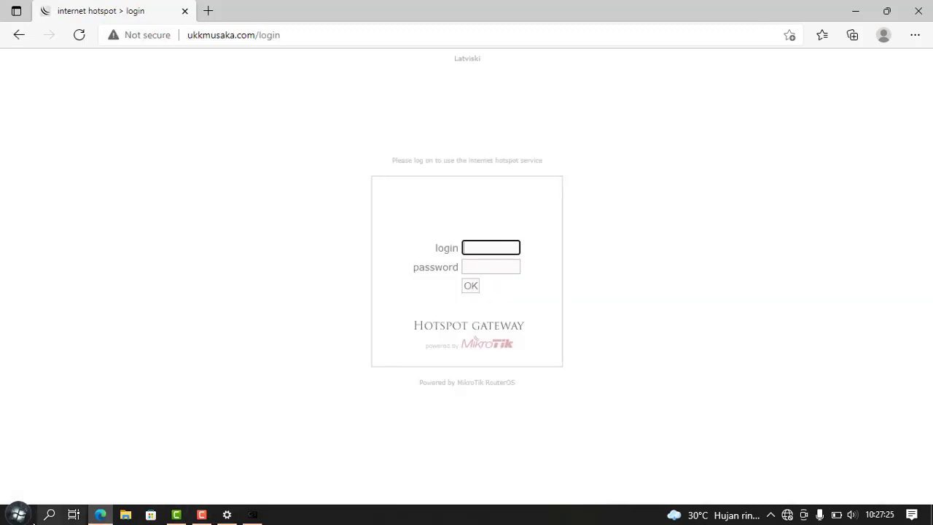
pyautogui.click(20, 515)
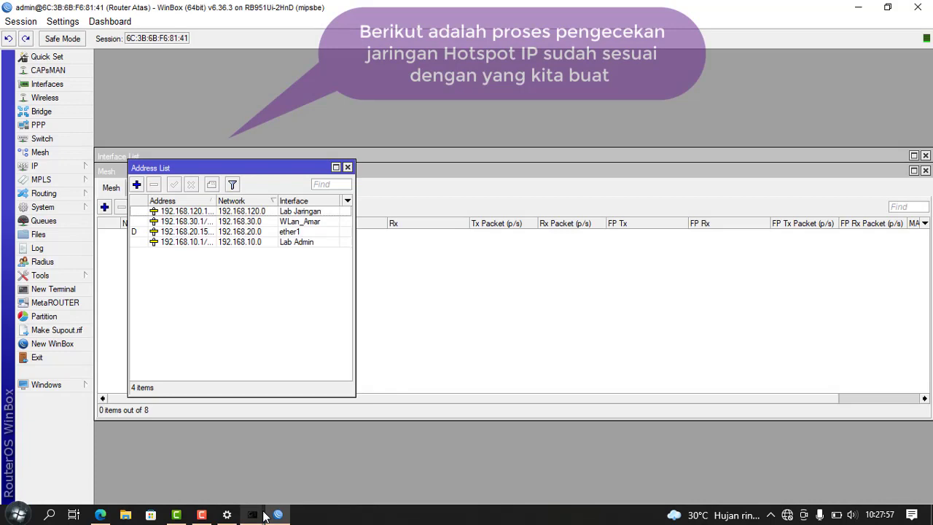
pyautogui.moveTo(263, 515)
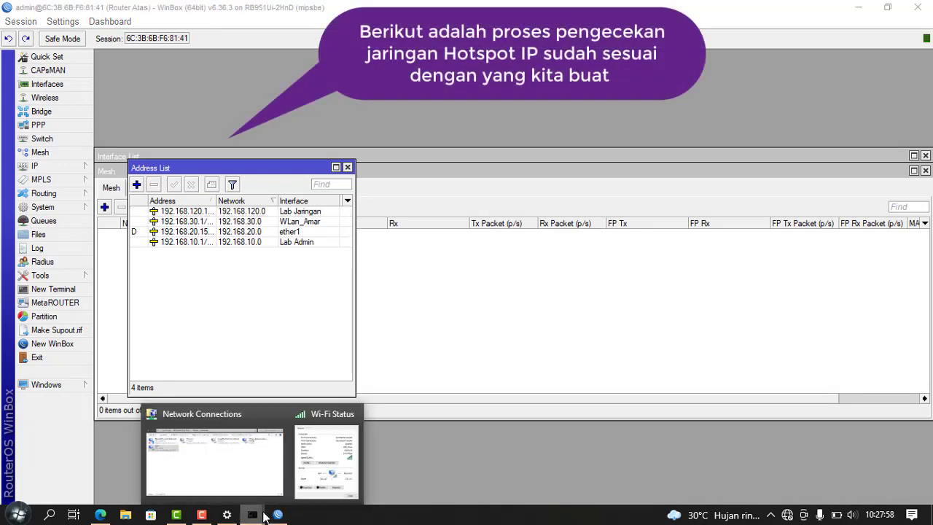
pyautogui.click(336, 469)
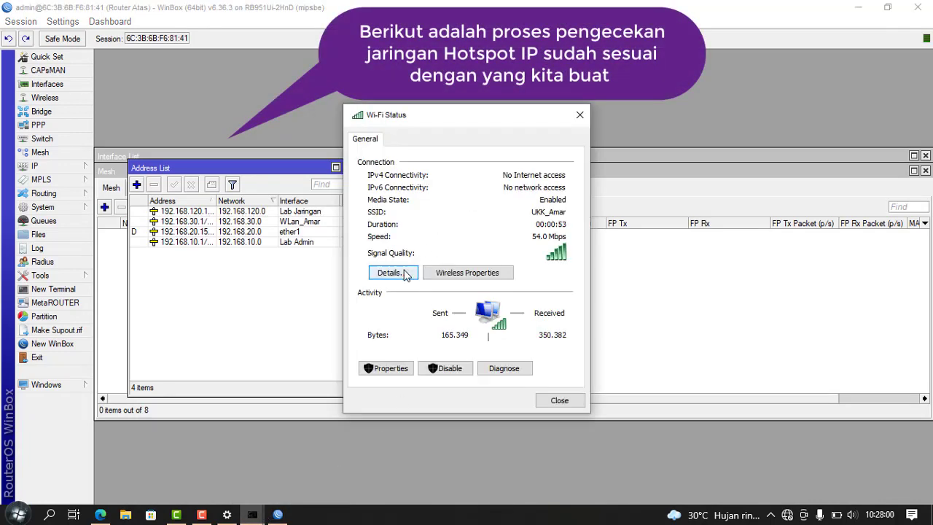
pyautogui.click(405, 273)
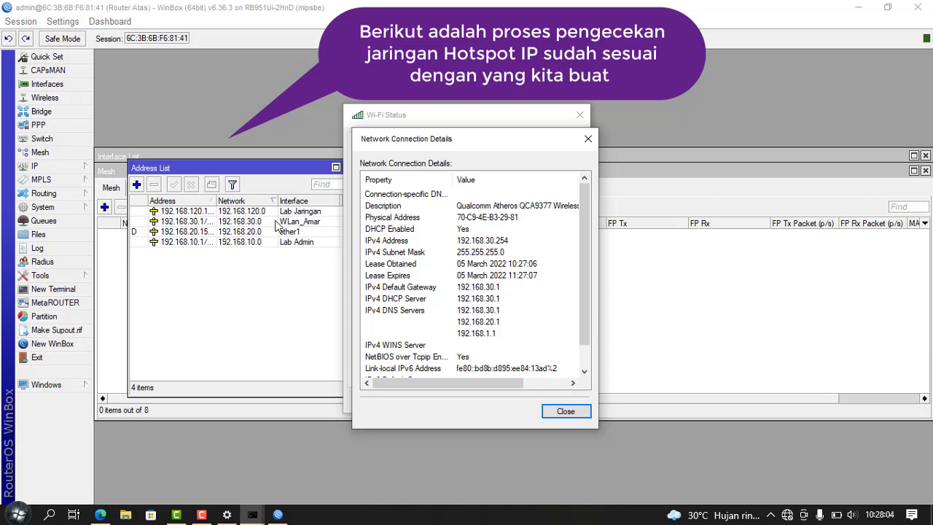
pyautogui.click(568, 413)
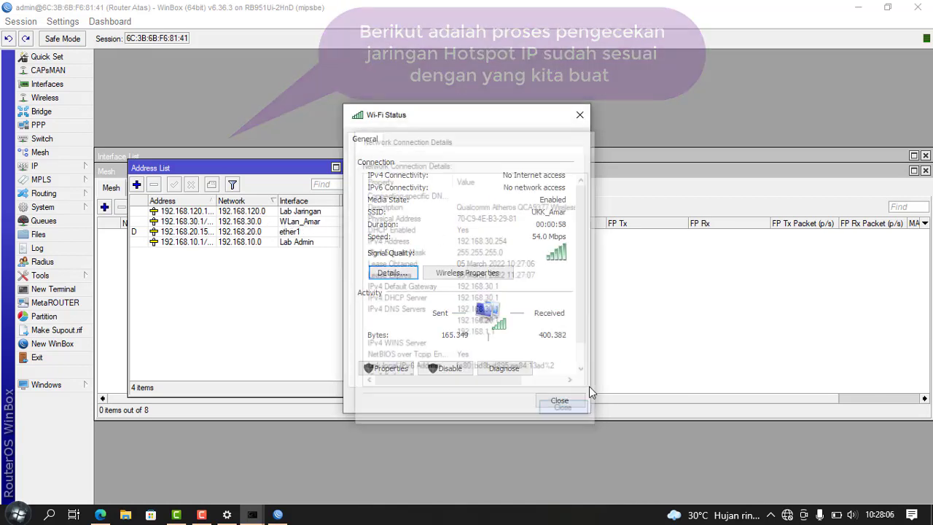
pyautogui.click(583, 118)
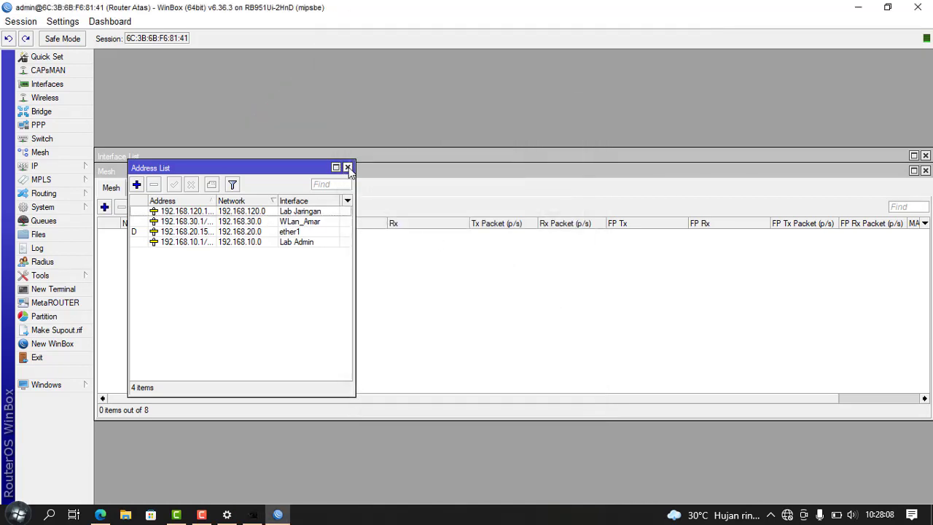
# Step: Inspect the WLan_Amar wireless interface's properties, then close the wireless window
pyautogui.click(100, 515)
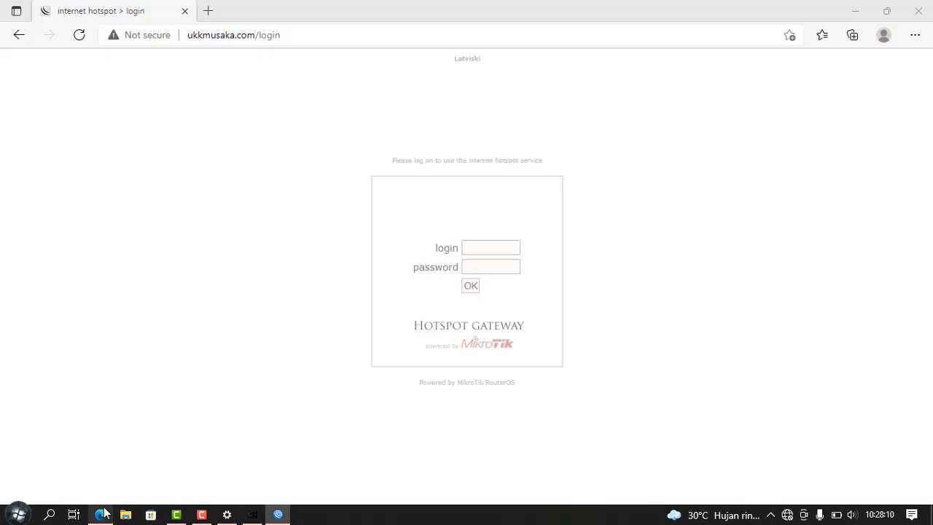
pyautogui.click(277, 514)
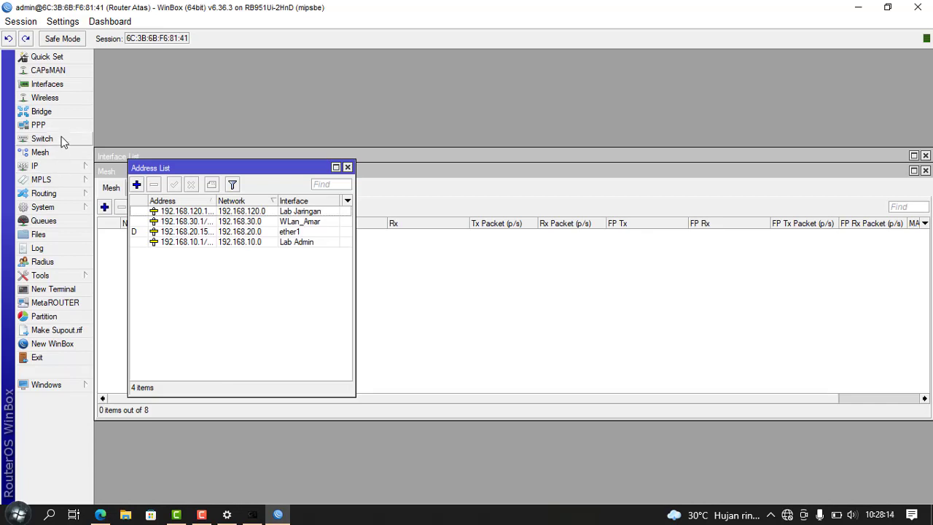
pyautogui.click(67, 101)
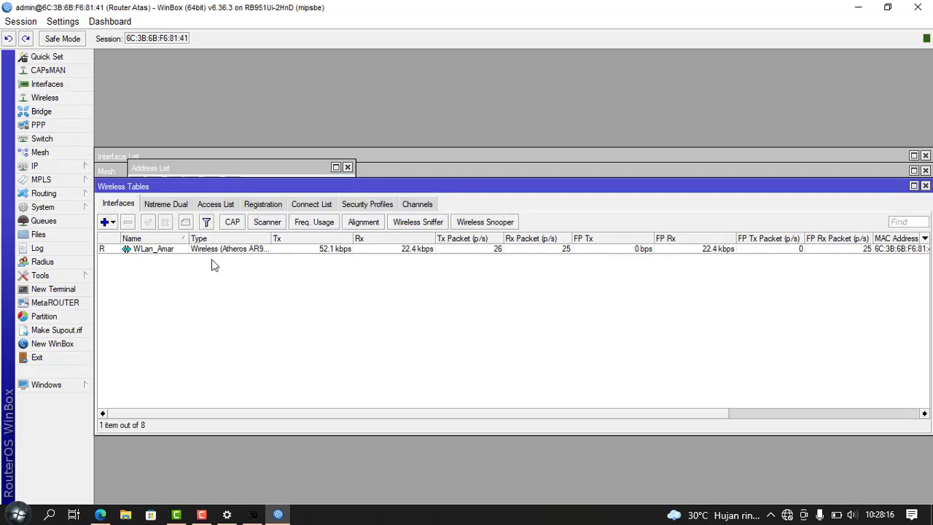
pyautogui.doubleClick(158, 250)
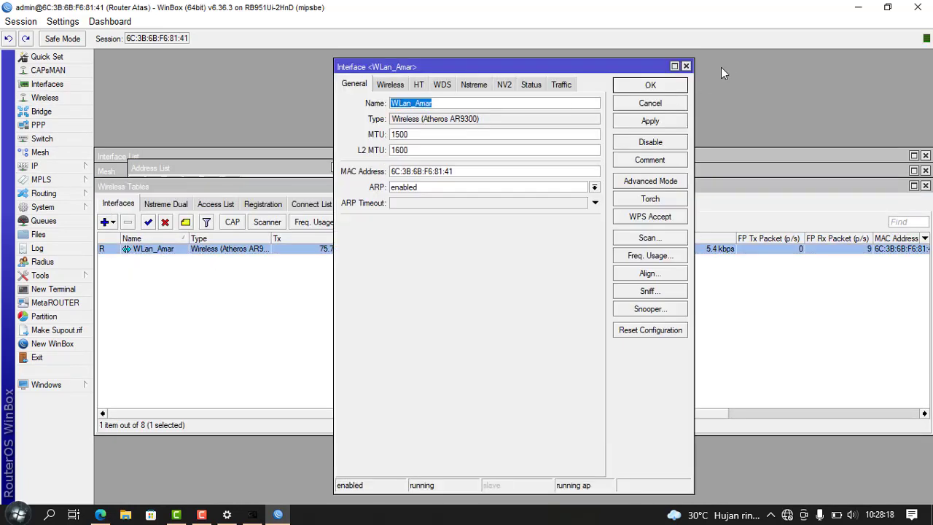
pyautogui.click(687, 67)
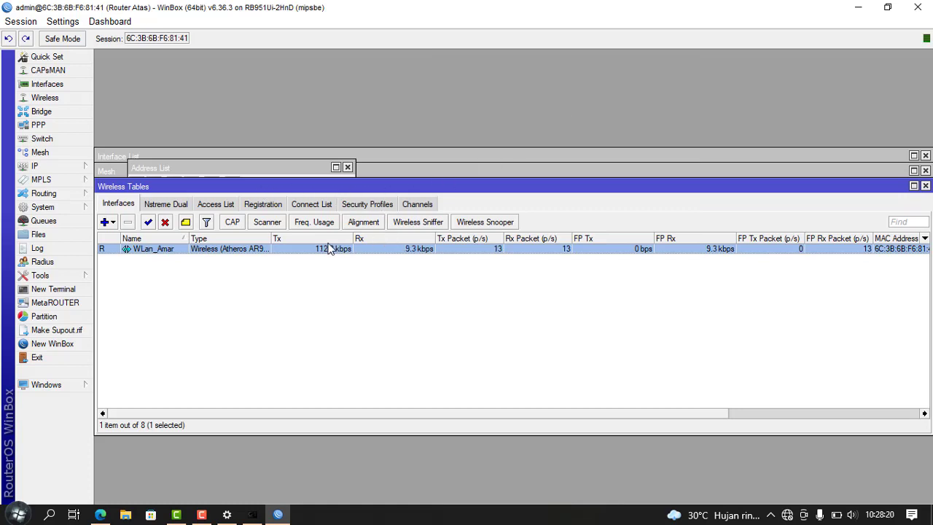
pyautogui.click(925, 186)
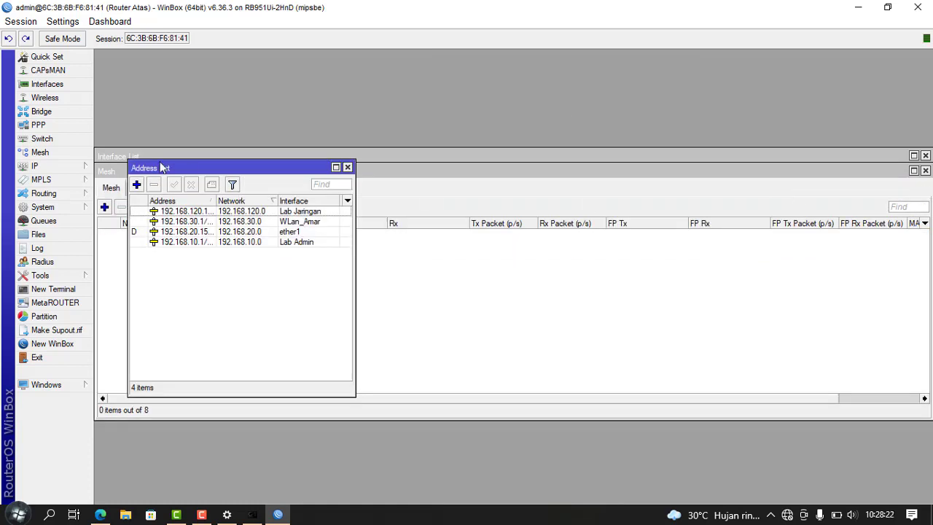
# Step: Check the admin and guest accounts in the hotspot users list, then return to Edge
pyautogui.moveTo(65, 167)
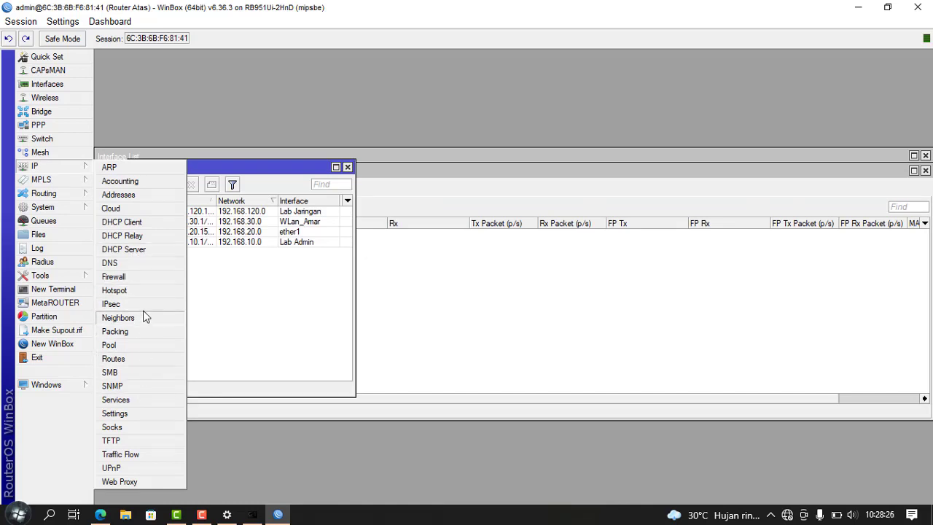
pyautogui.click(142, 292)
pyautogui.click(384, 175)
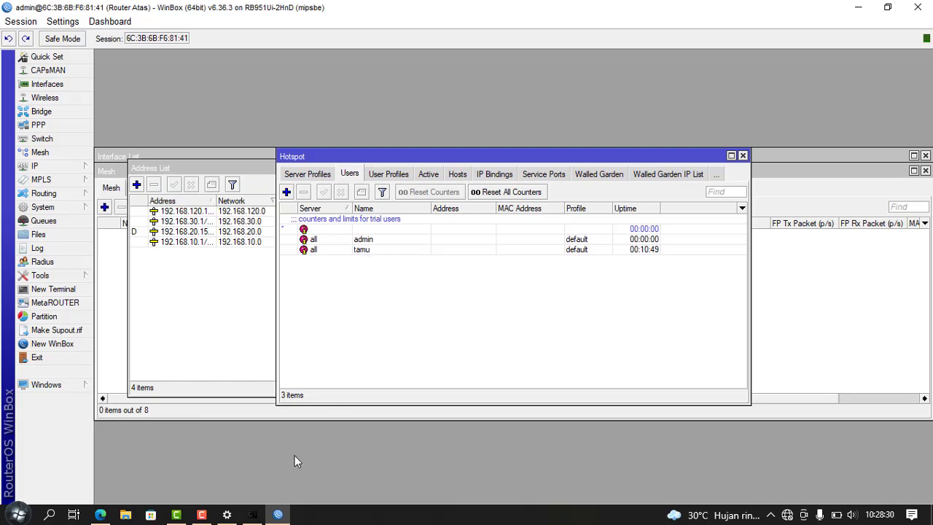
pyautogui.click(108, 515)
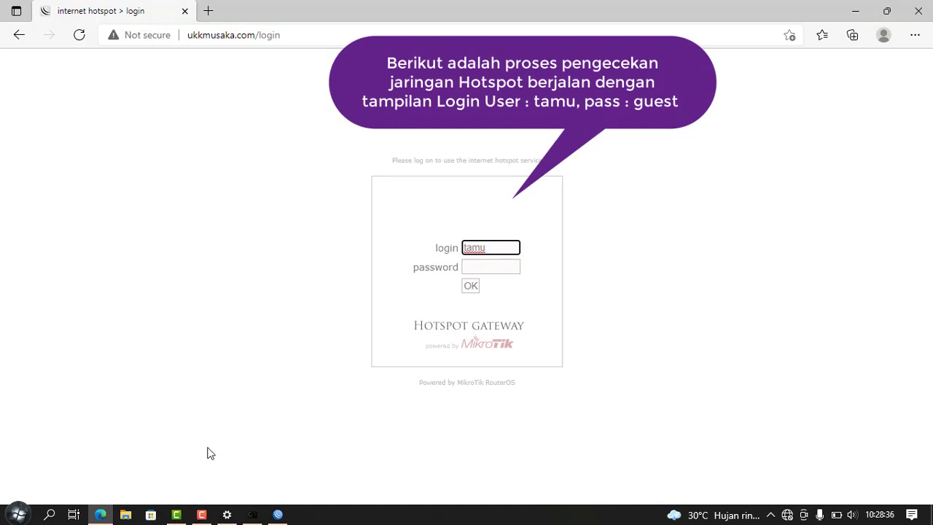
# Step: Submit the hotspot login as the guest user and decline saving the password
pyautogui.click(487, 267)
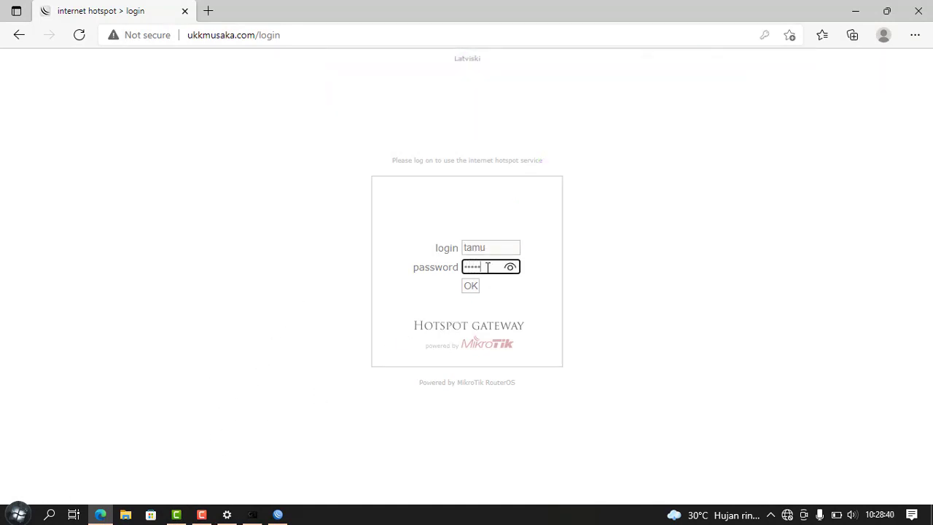
pyautogui.press('Return')
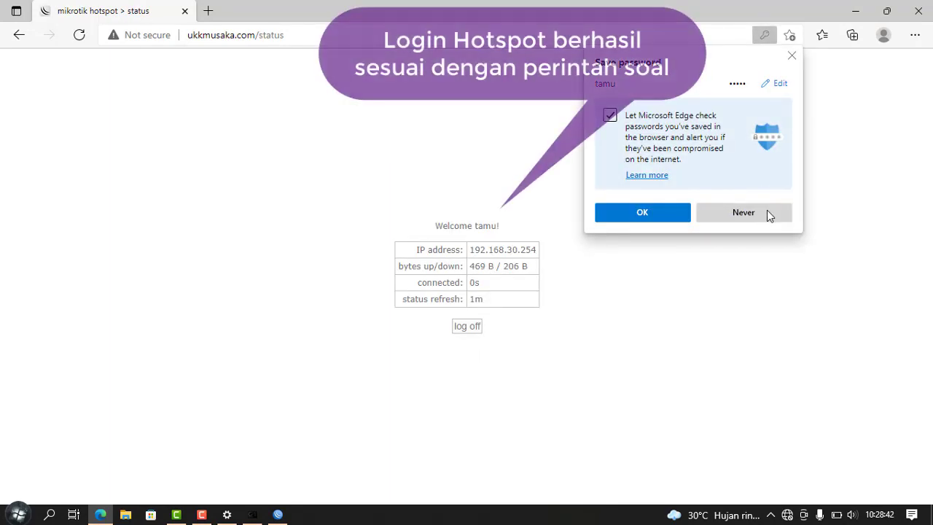
pyautogui.click(767, 212)
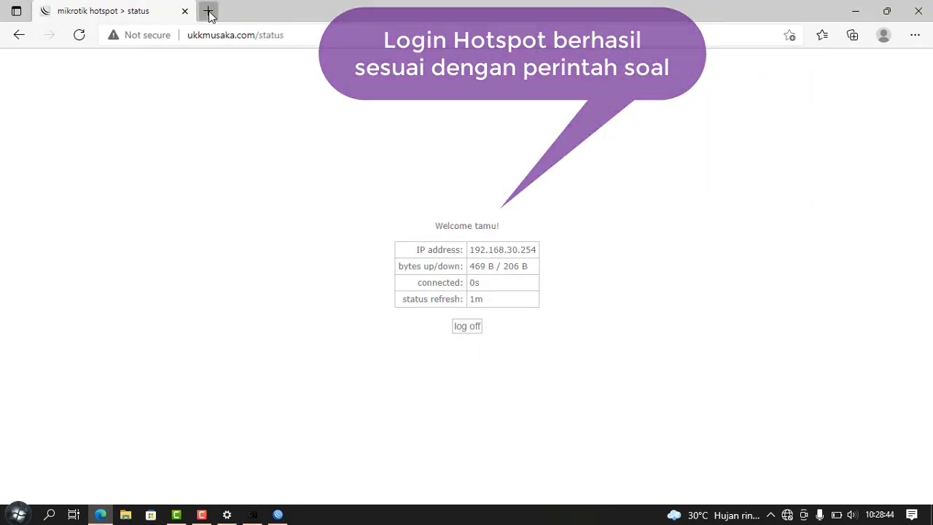
pyautogui.click(208, 10)
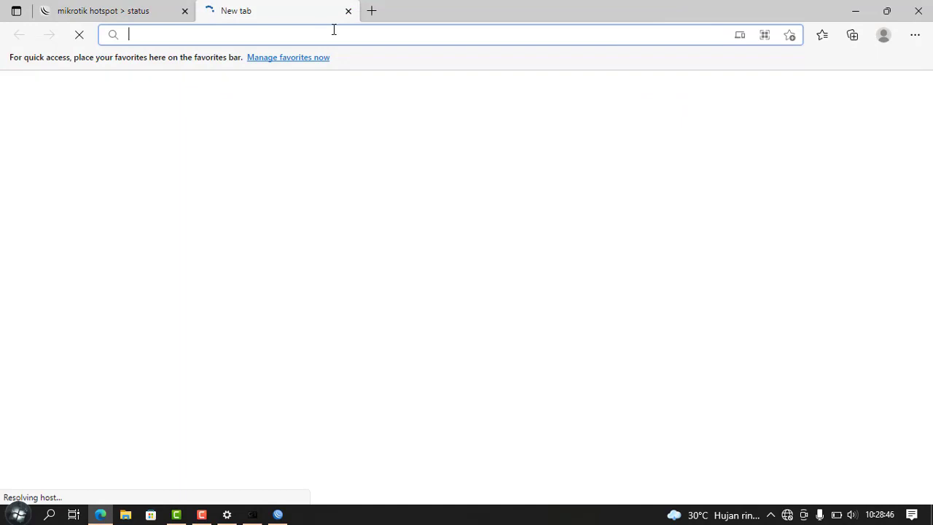
pyautogui.write('google')
pyautogui.press('Right')
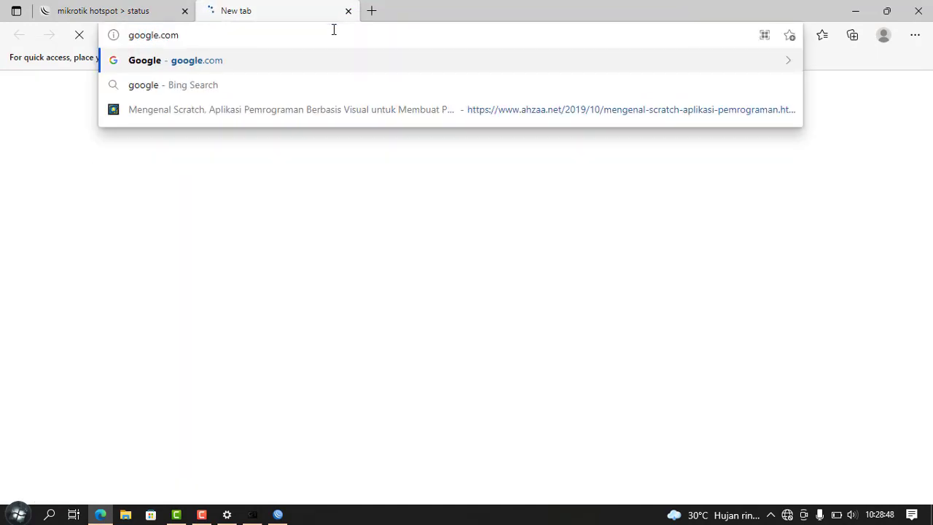
pyautogui.press('Return')
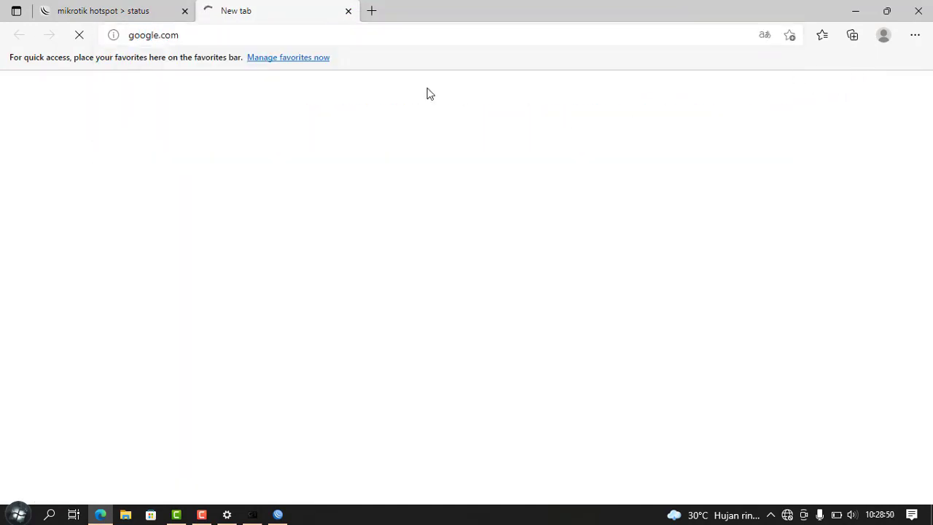
pyautogui.click(218, 35)
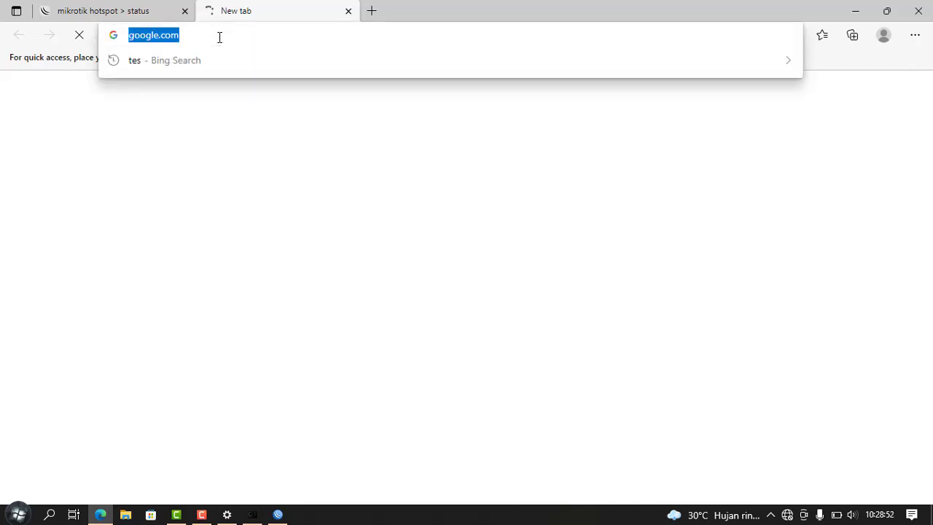
pyautogui.click(245, 36)
# Step: Replace the hotspot status page with google.com in the first tab
pyautogui.click(138, 10)
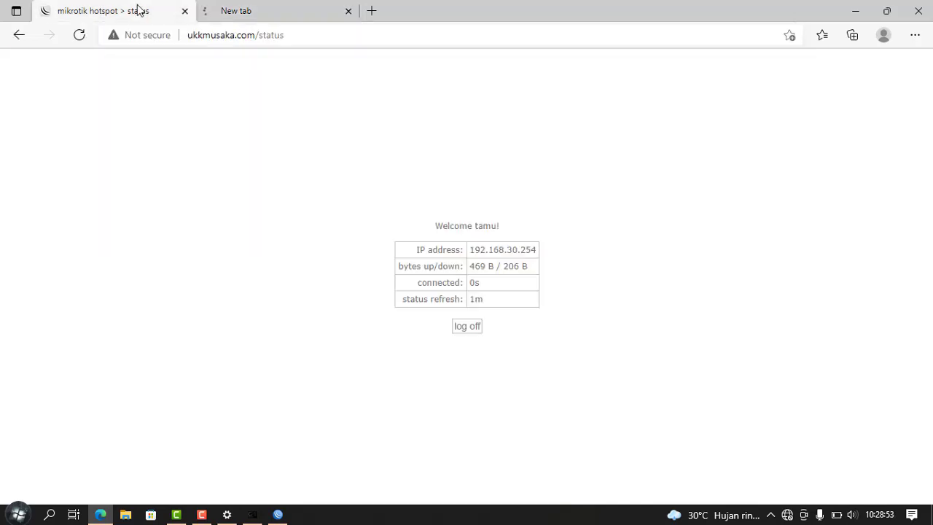
pyautogui.click(350, 44)
pyautogui.write('goo')
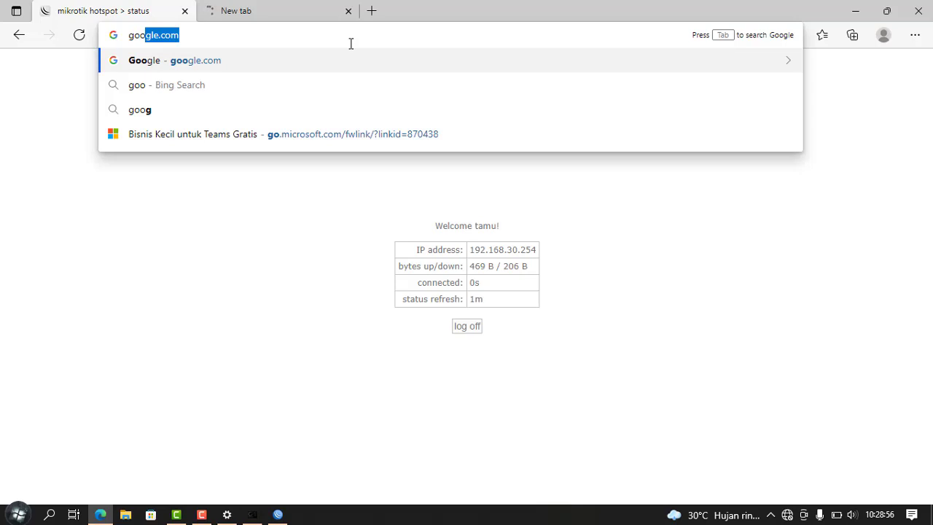
pyautogui.press('Return')
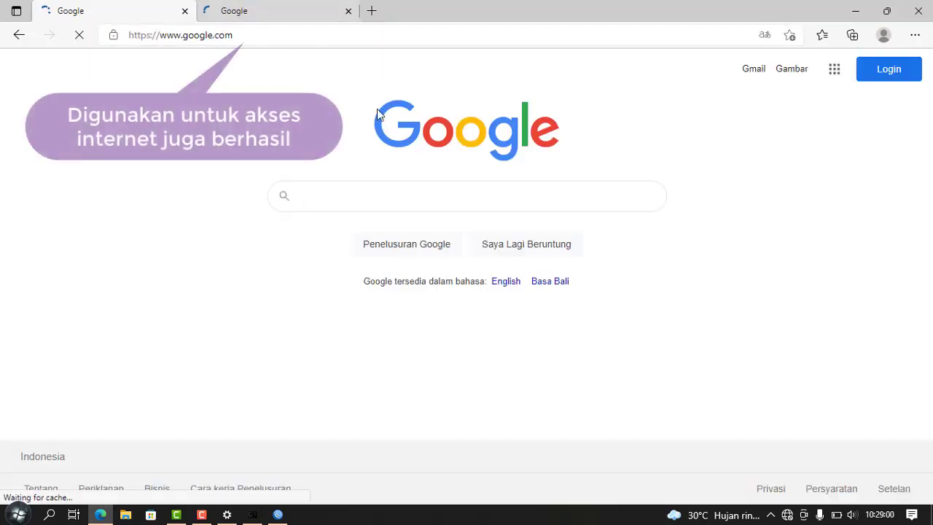
pyautogui.click(252, 8)
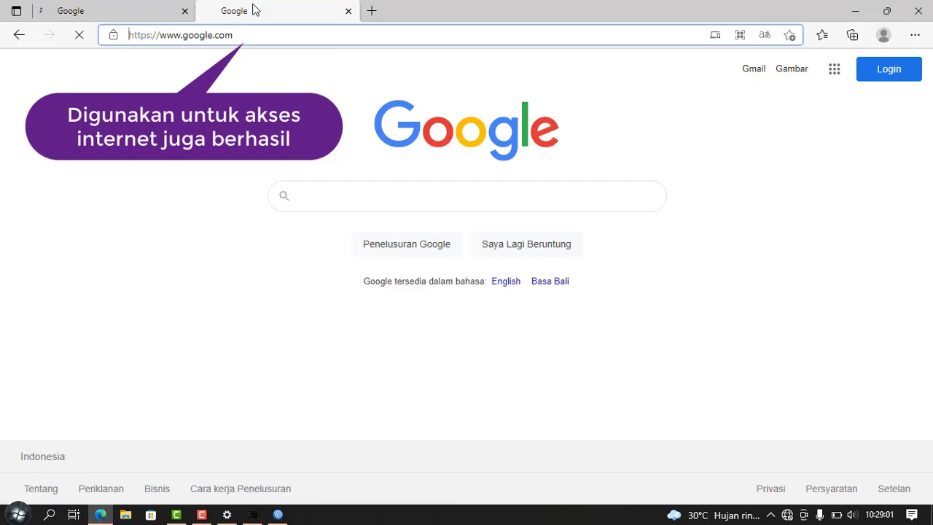
pyautogui.click(139, 17)
pyautogui.click(227, 12)
# Step: Confirm the Wi-Fi is connected, then compare the two Google tabs
pyautogui.click(788, 515)
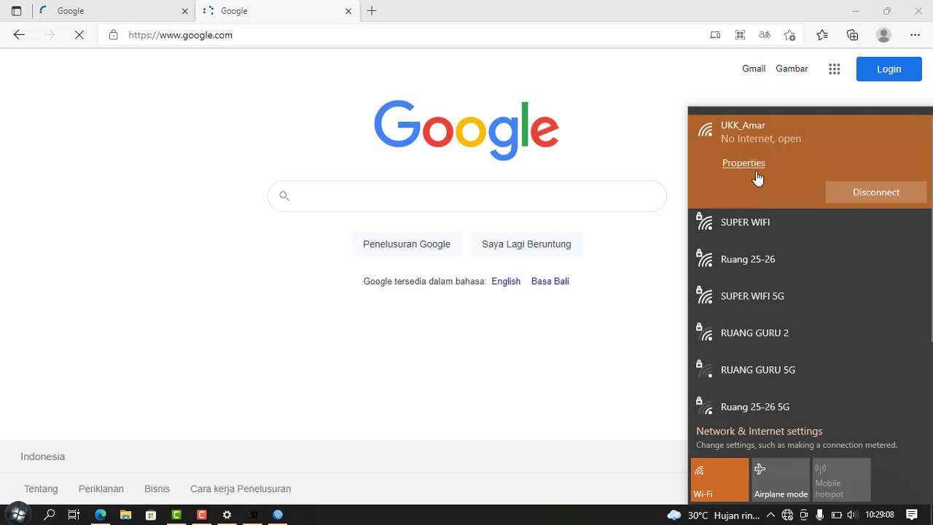
pyautogui.click(578, 165)
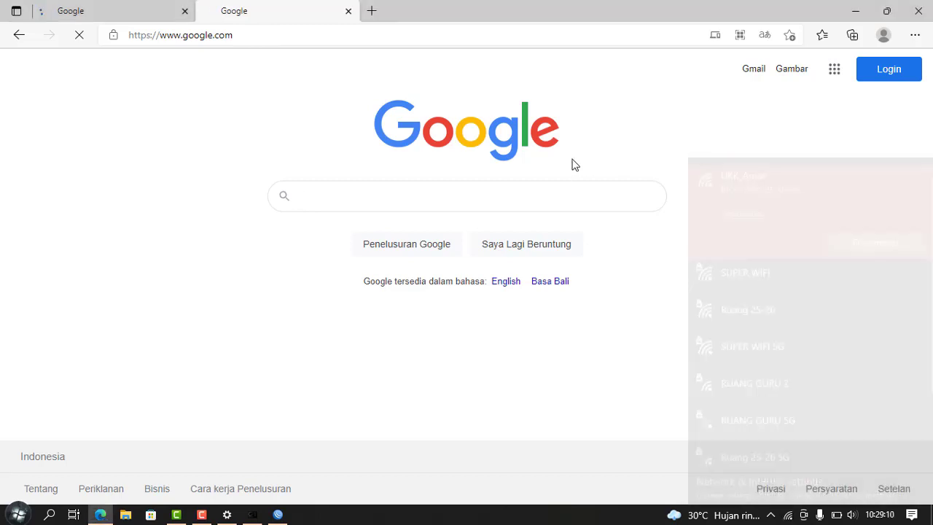
pyautogui.click(267, 34)
pyautogui.click(123, 21)
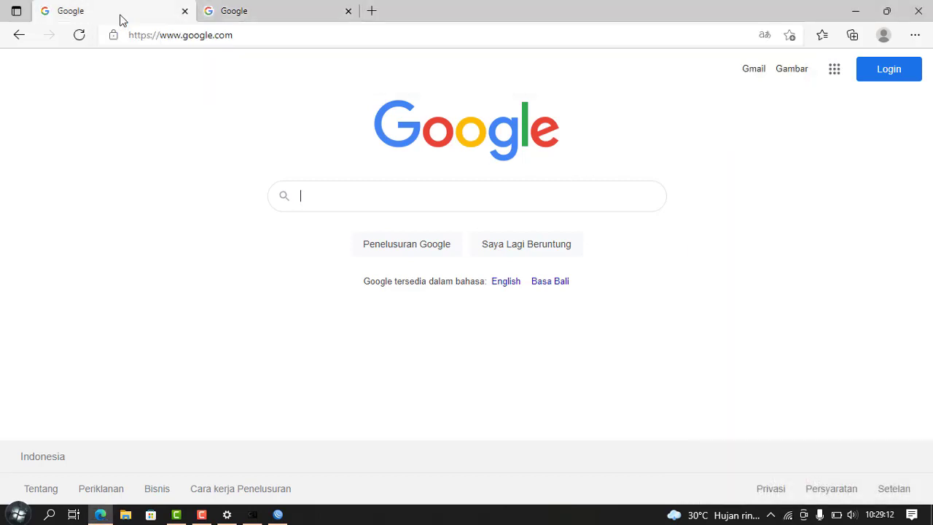
pyautogui.click(235, 13)
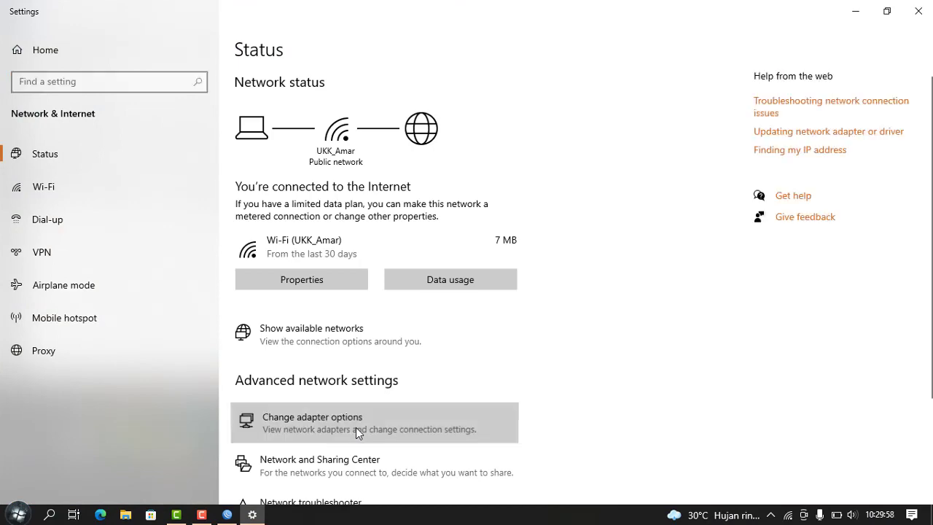
# Step: Enable the Ethernet 4 adapter in Network Connections
pyautogui.click(356, 427)
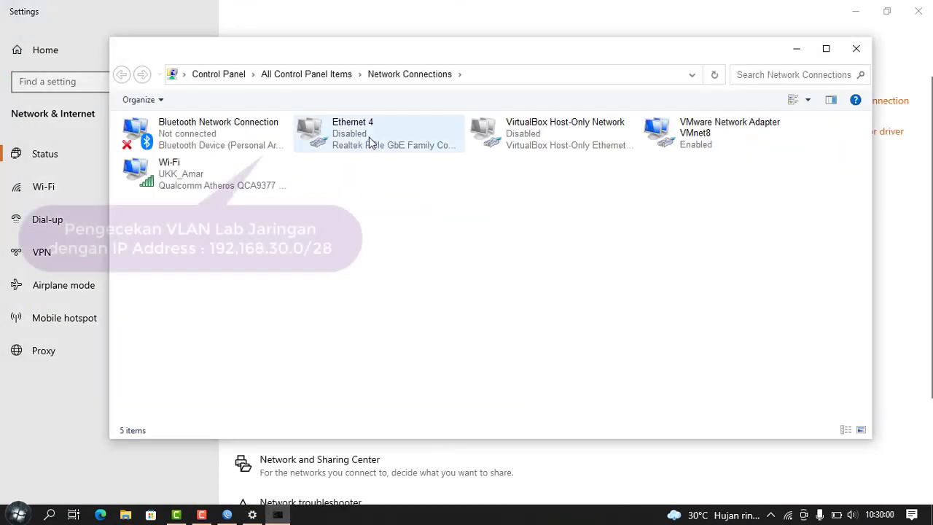
pyautogui.rightClick(370, 141)
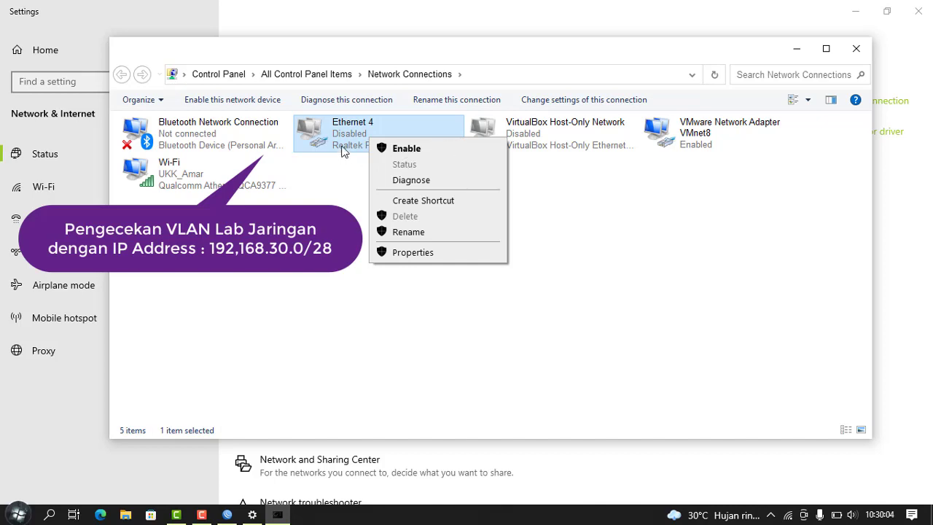
pyautogui.click(406, 148)
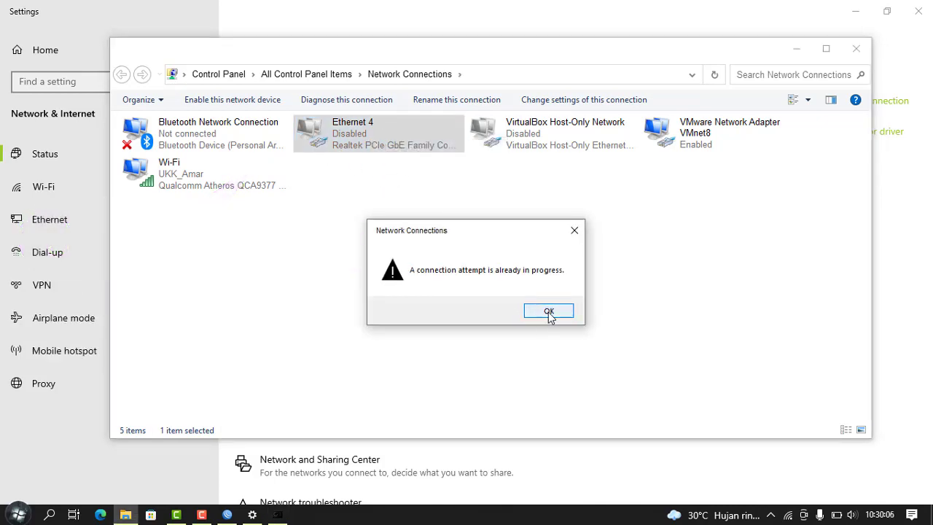
pyautogui.click(549, 311)
# Step: Disable the Wi-Fi adapter and close the network settings windows
pyautogui.click(221, 184)
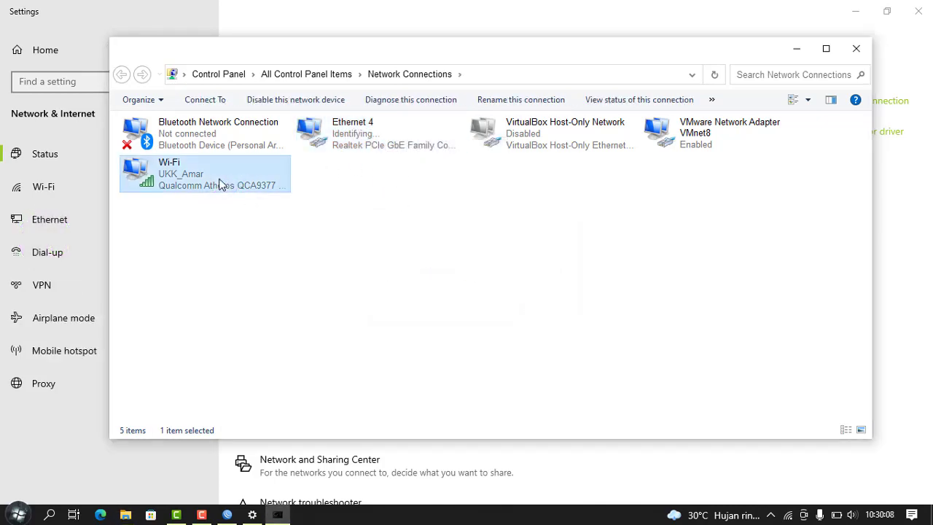
pyautogui.rightClick(221, 185)
pyautogui.click(263, 188)
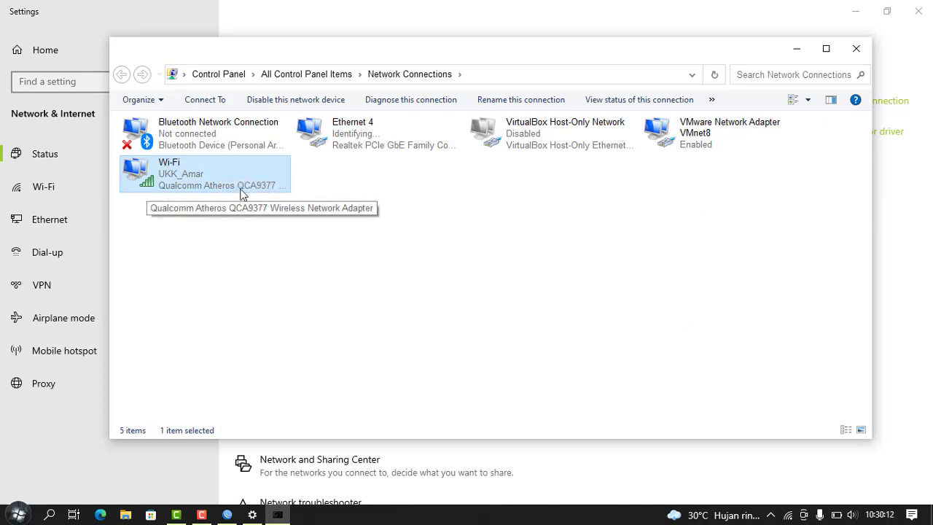
pyautogui.click(865, 50)
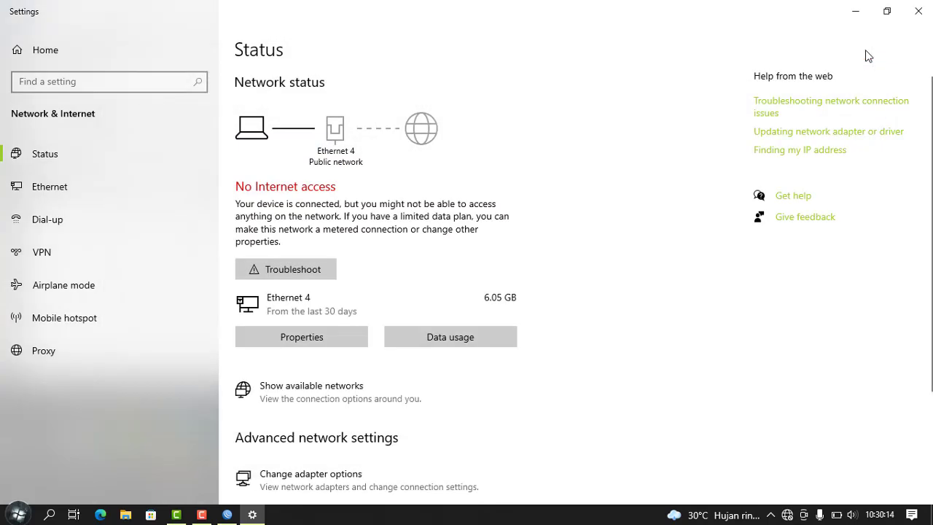
pyautogui.click(919, 11)
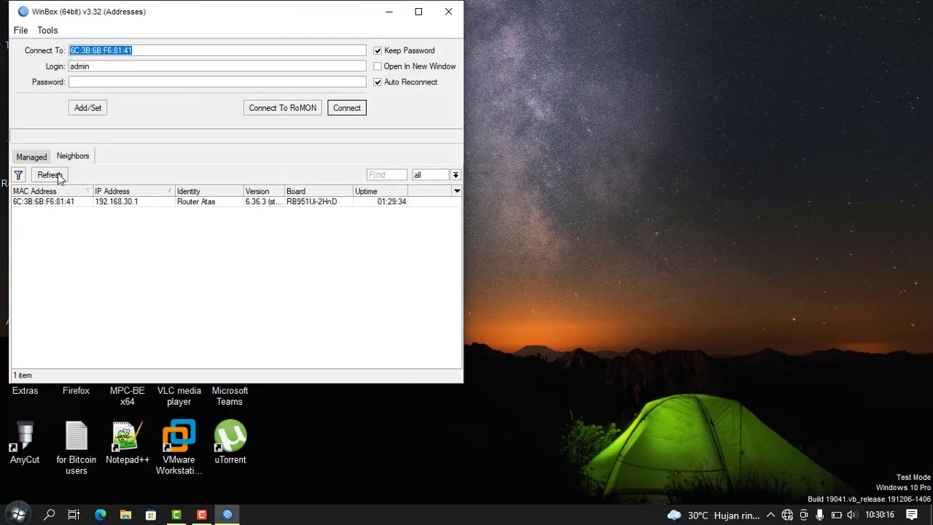
# Step: Refresh the neighbor list and connect to Router_Switch
pyautogui.click(51, 175)
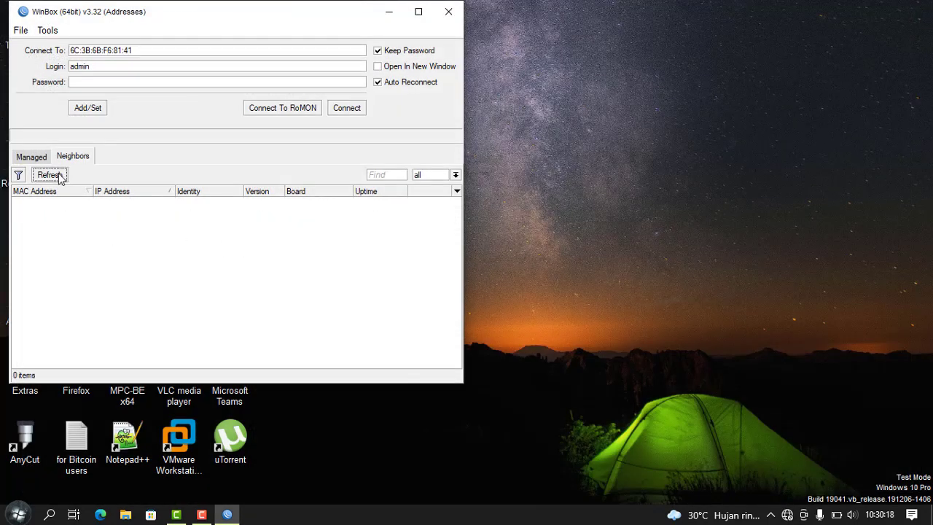
pyautogui.click(69, 202)
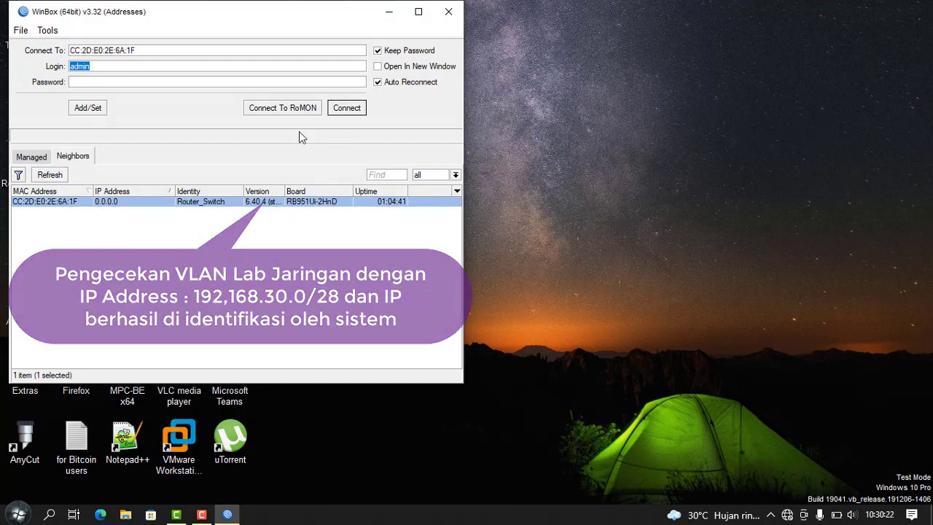
pyautogui.click(347, 108)
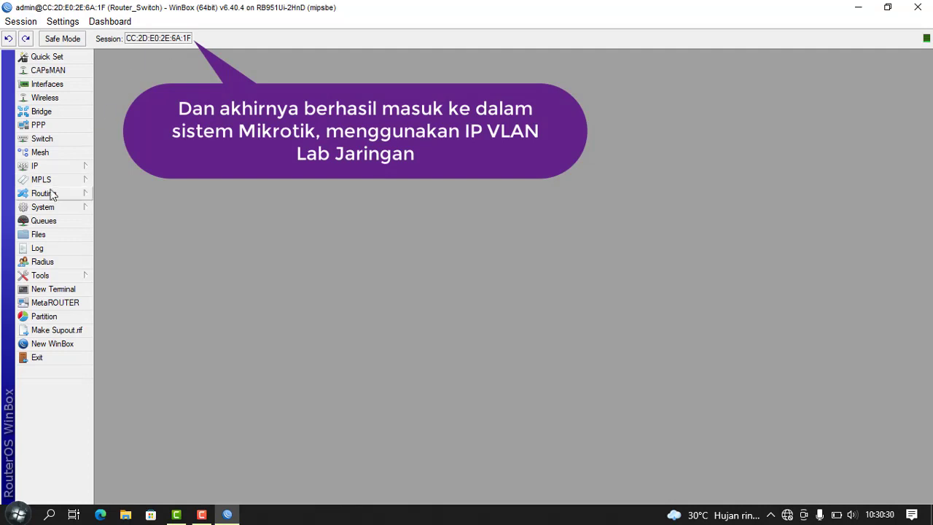
# Step: Review Router_Switch's bridge ports and switch Port and VLAN tabs, then close WinBox
pyautogui.click(66, 116)
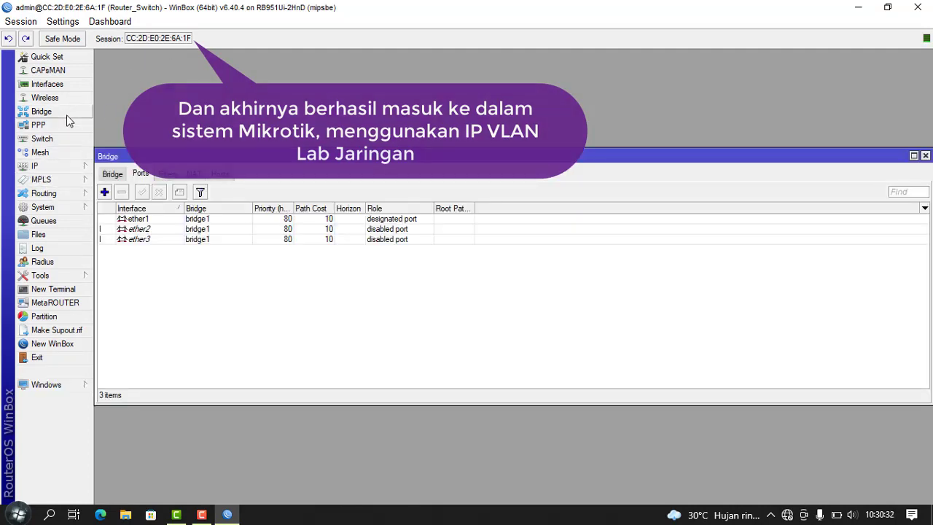
pyautogui.click(64, 144)
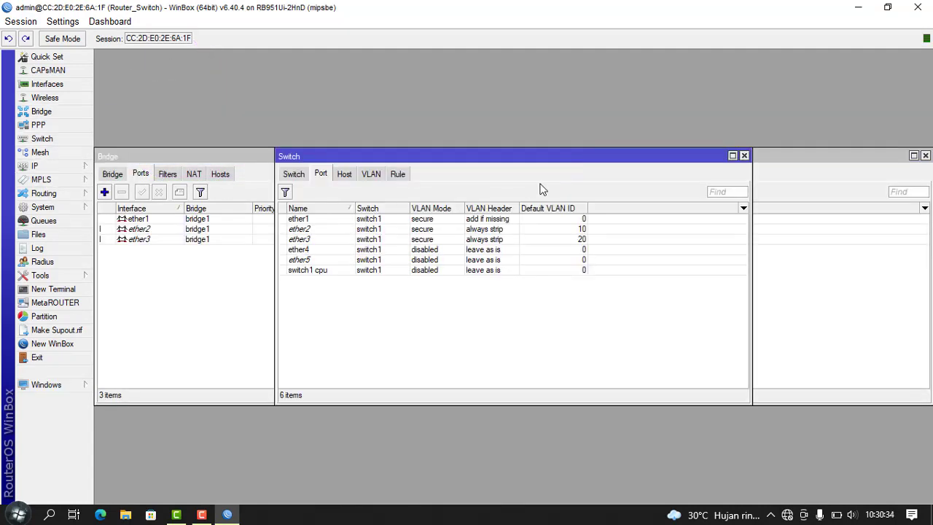
pyautogui.click(295, 175)
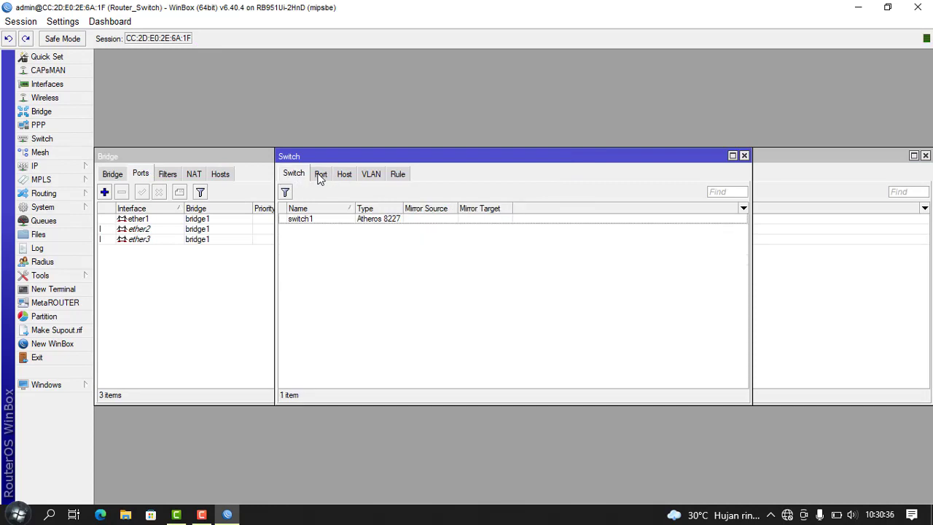
pyautogui.click(321, 175)
pyautogui.click(370, 175)
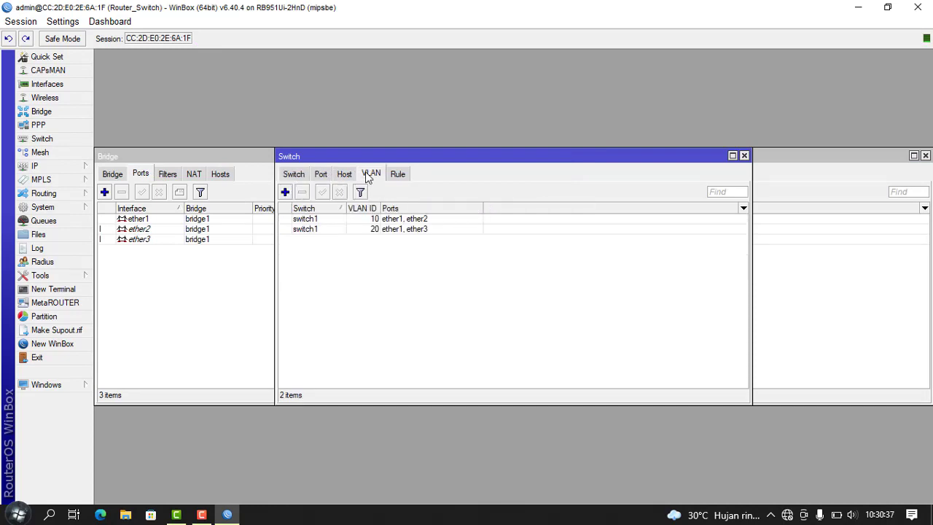
pyautogui.click(294, 175)
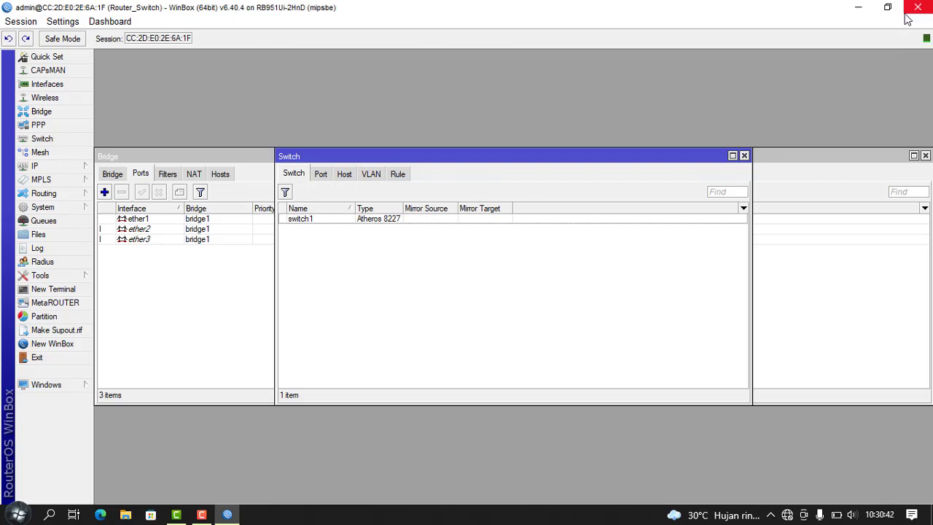
pyautogui.click(920, 8)
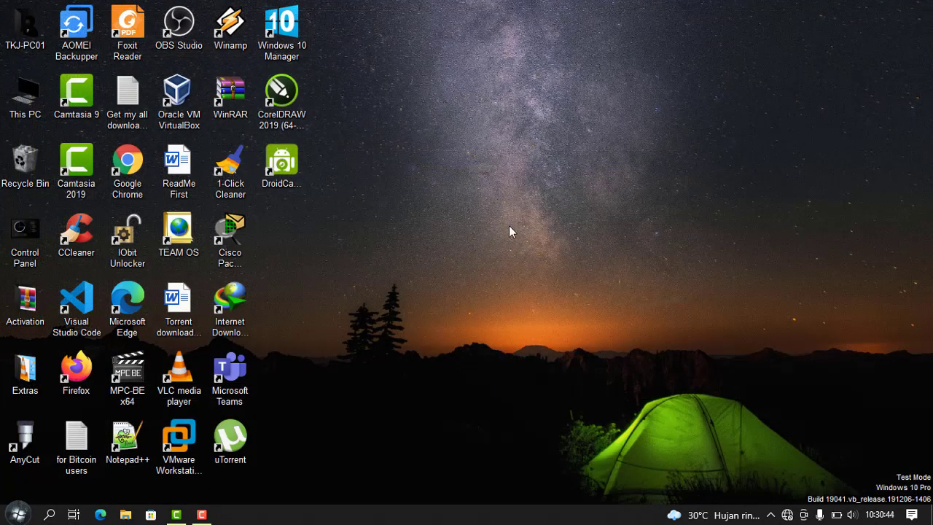
pyautogui.rightClick(502, 175)
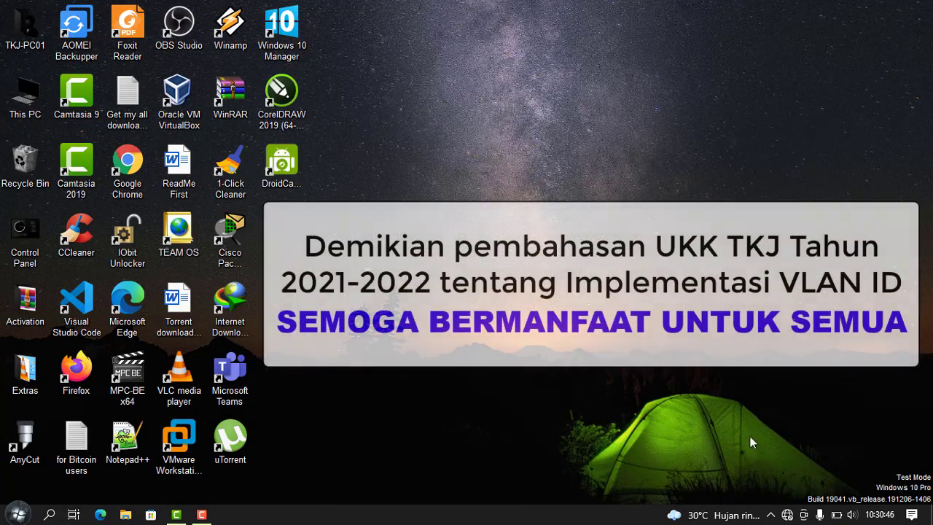